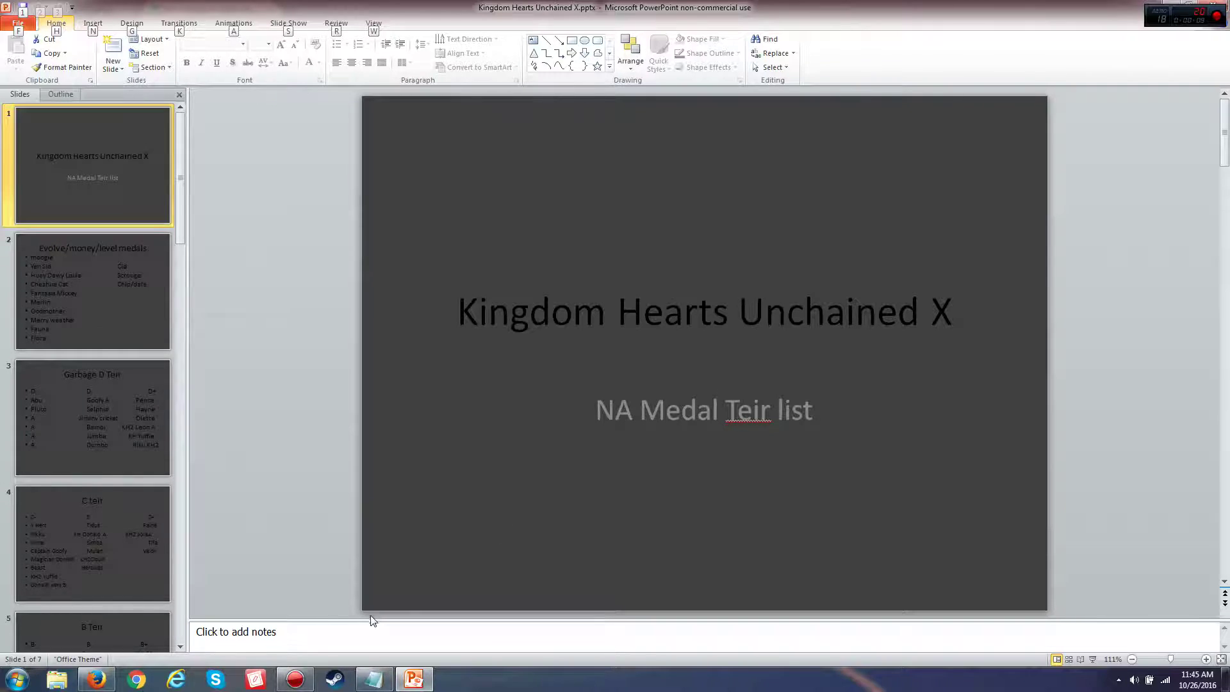
In Firefox, close the empty start-page tab and expand the English Medals set lists on Phil's wiki page.
mouse_move(97, 680)
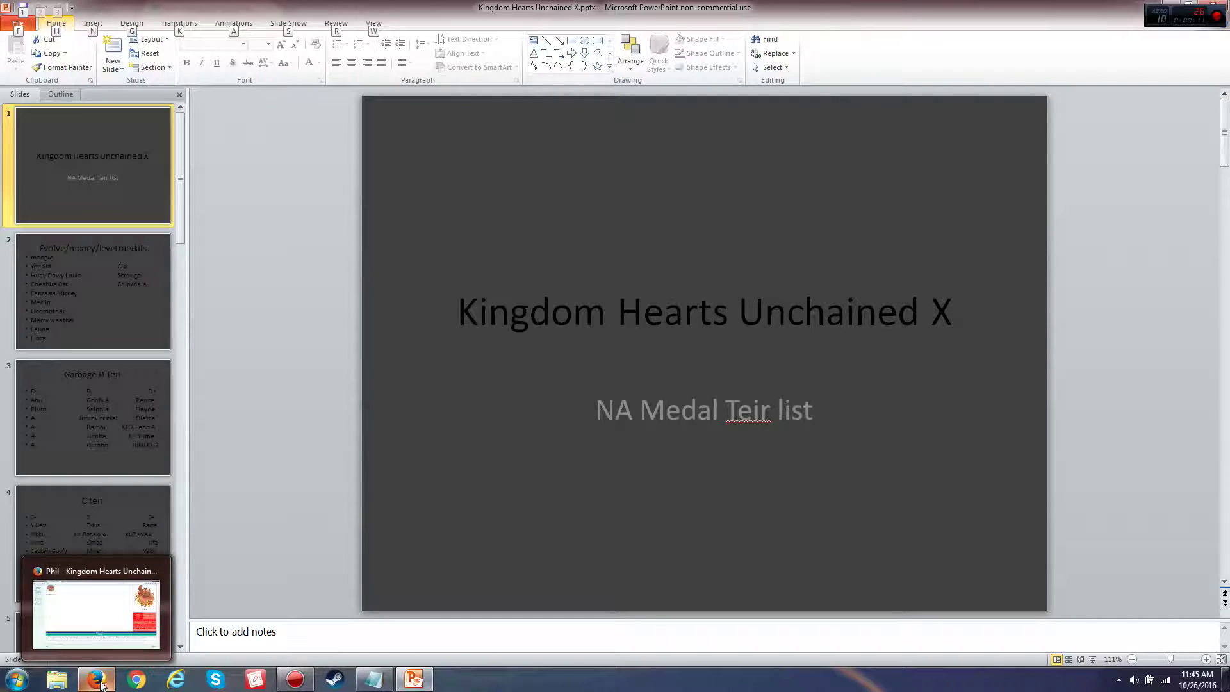
left_click(96, 624)
left_click(113, 10)
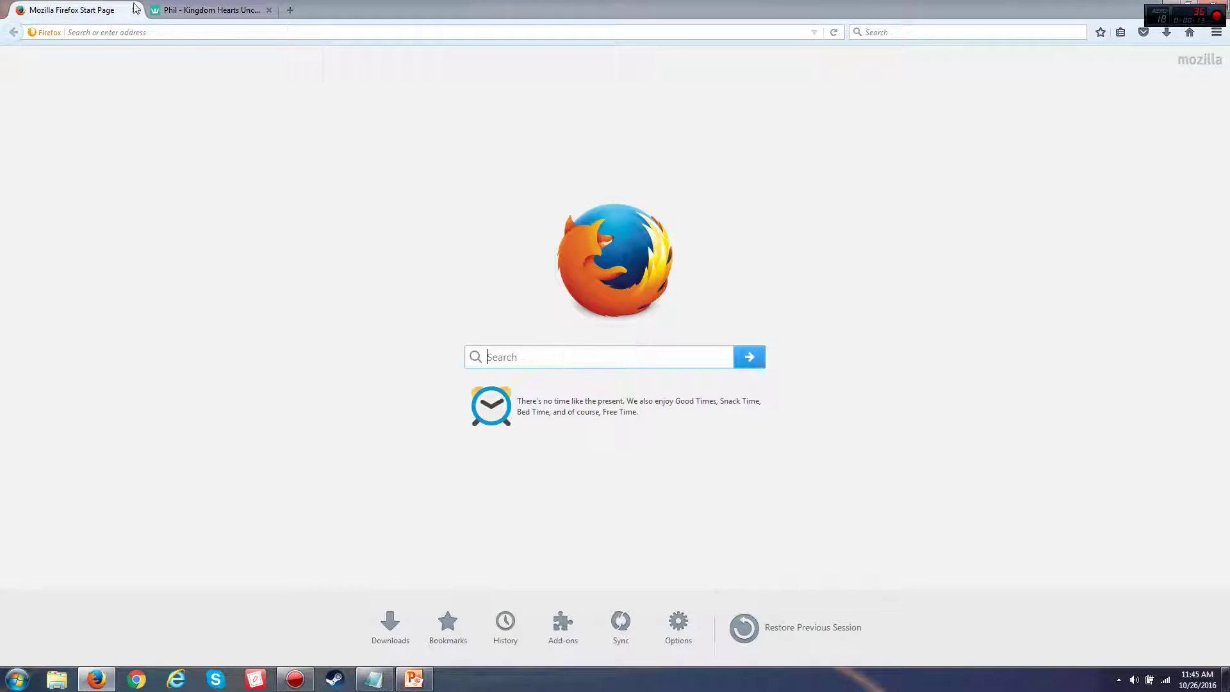
left_click(133, 11)
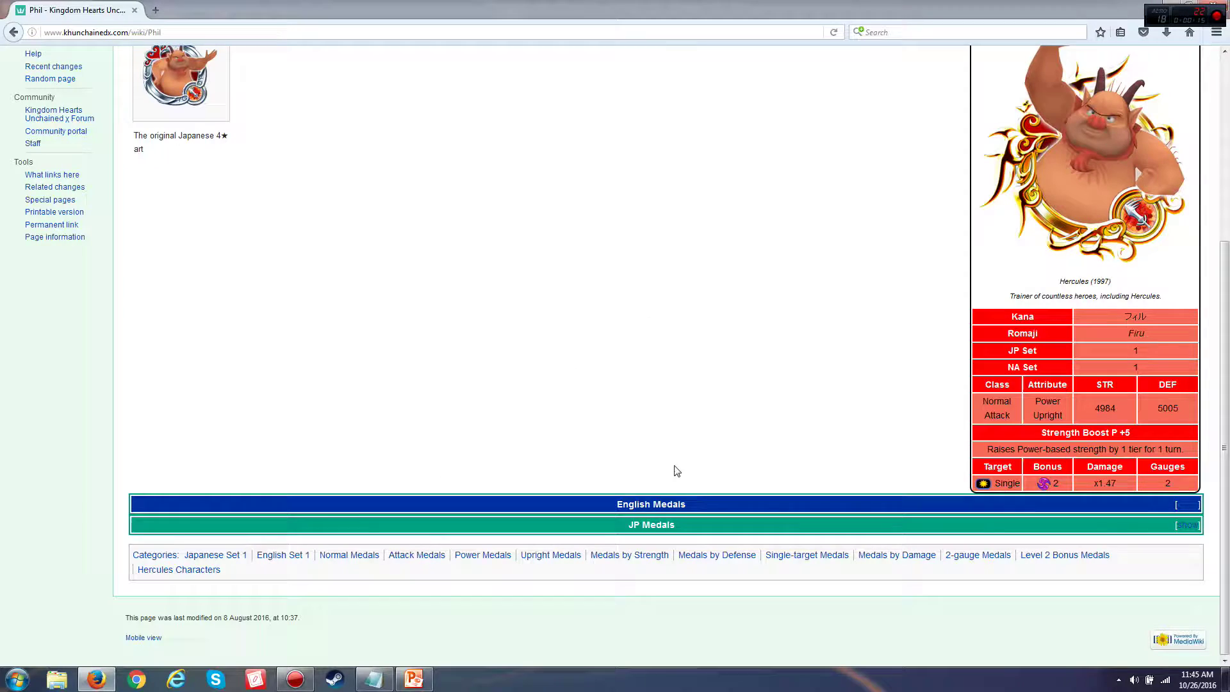
left_click(1189, 504)
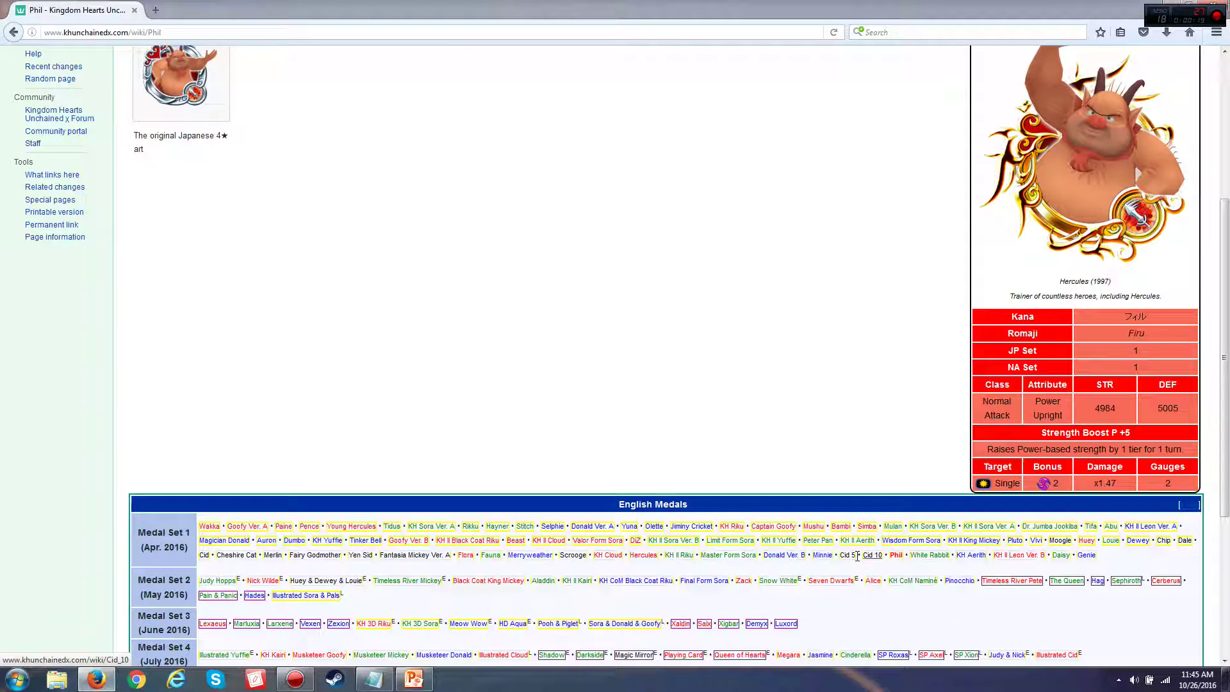
Move the tier-list deck to slide 2, the Evolve/money/level medals slide, then return to Phil's wiki page.
left_click(410, 680)
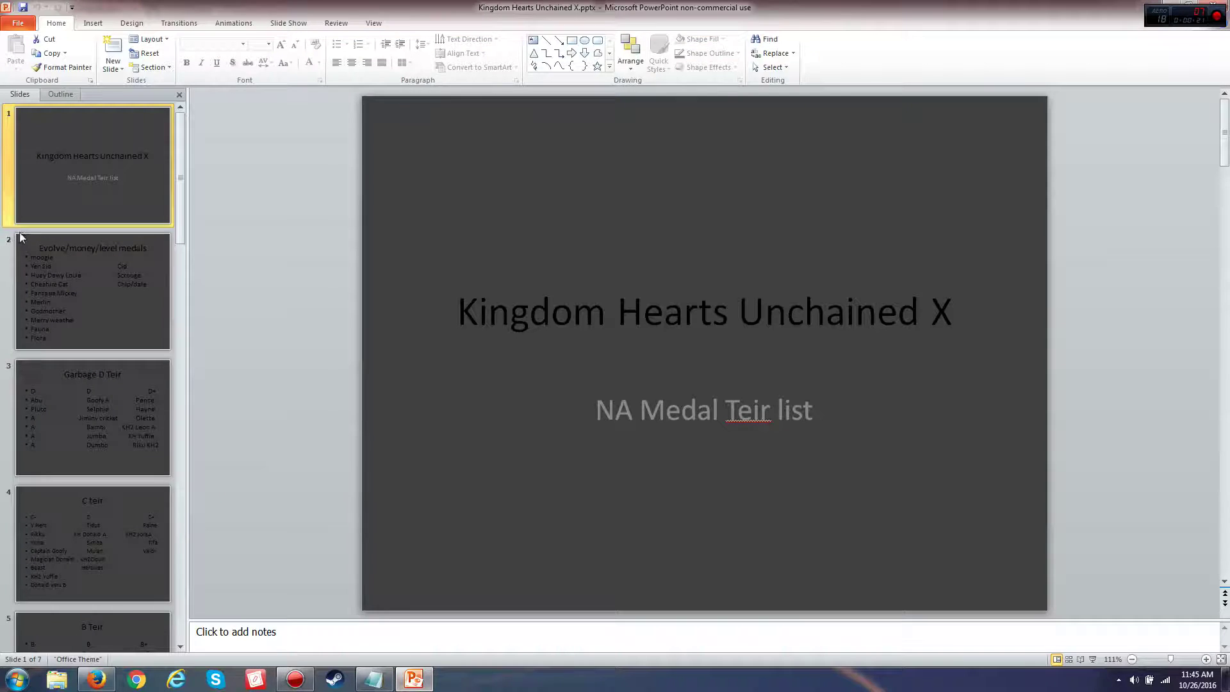
key("Down")
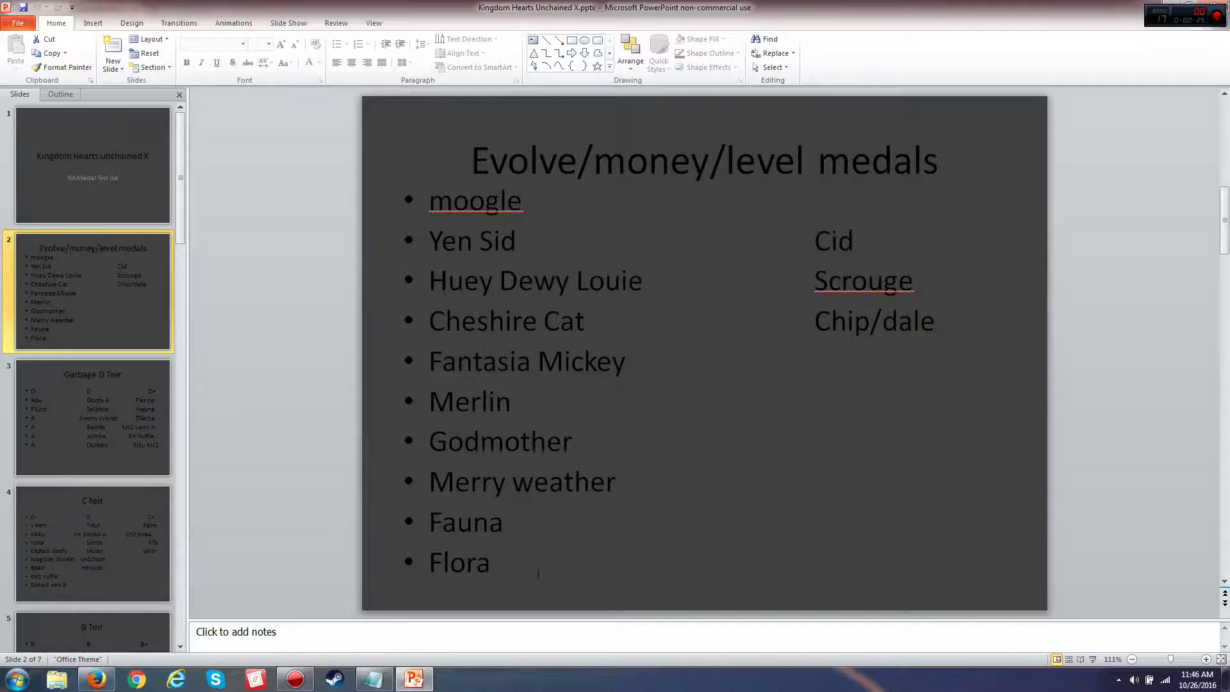
key("alt+Tab")
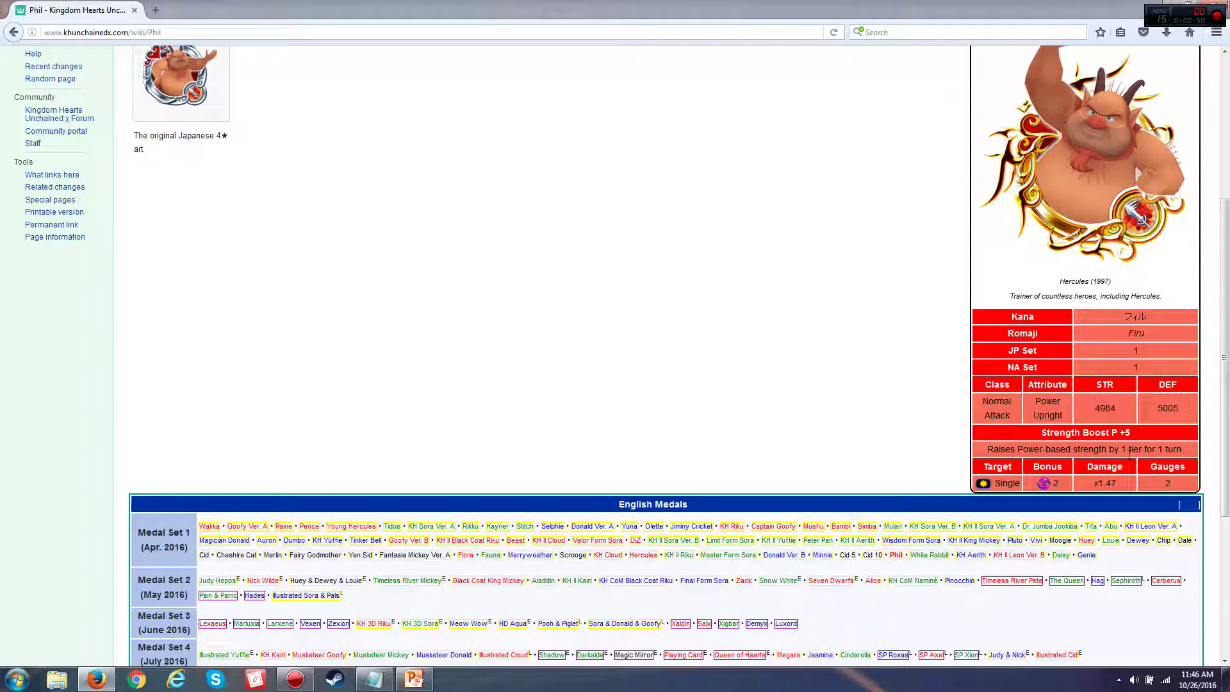
Review Phil's medal card on the wiki, then bring back the deck on its second slide.
scroll(807, 325, "up", 2)
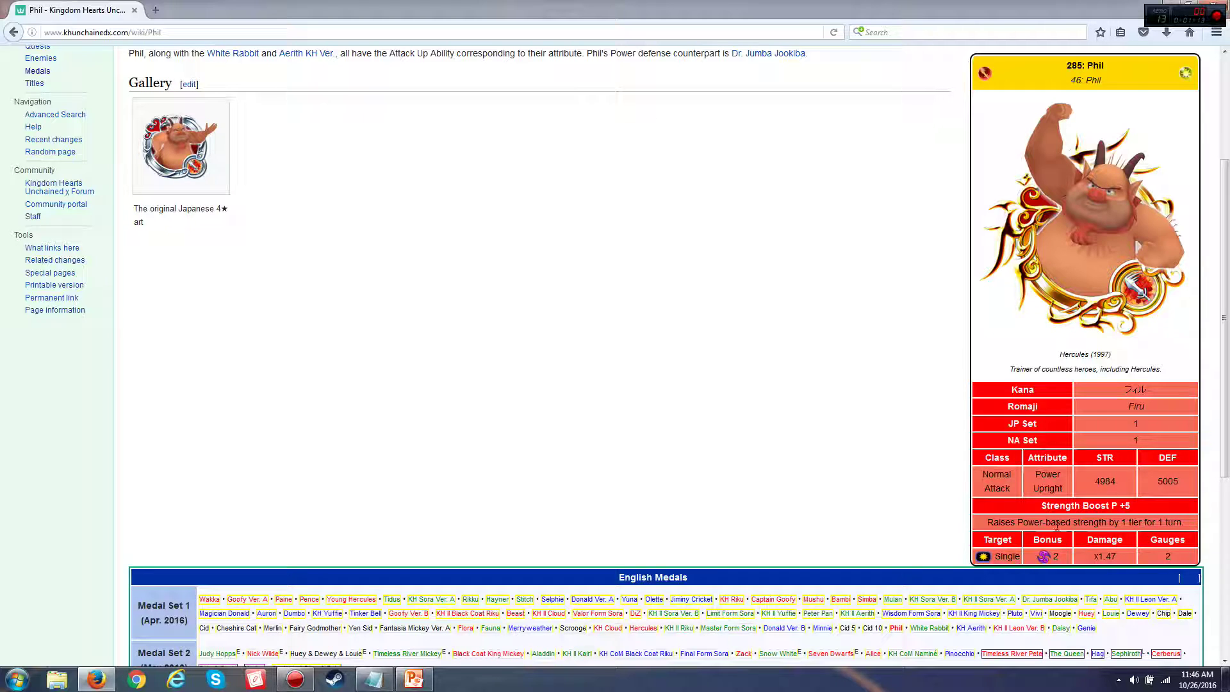
left_click(414, 679)
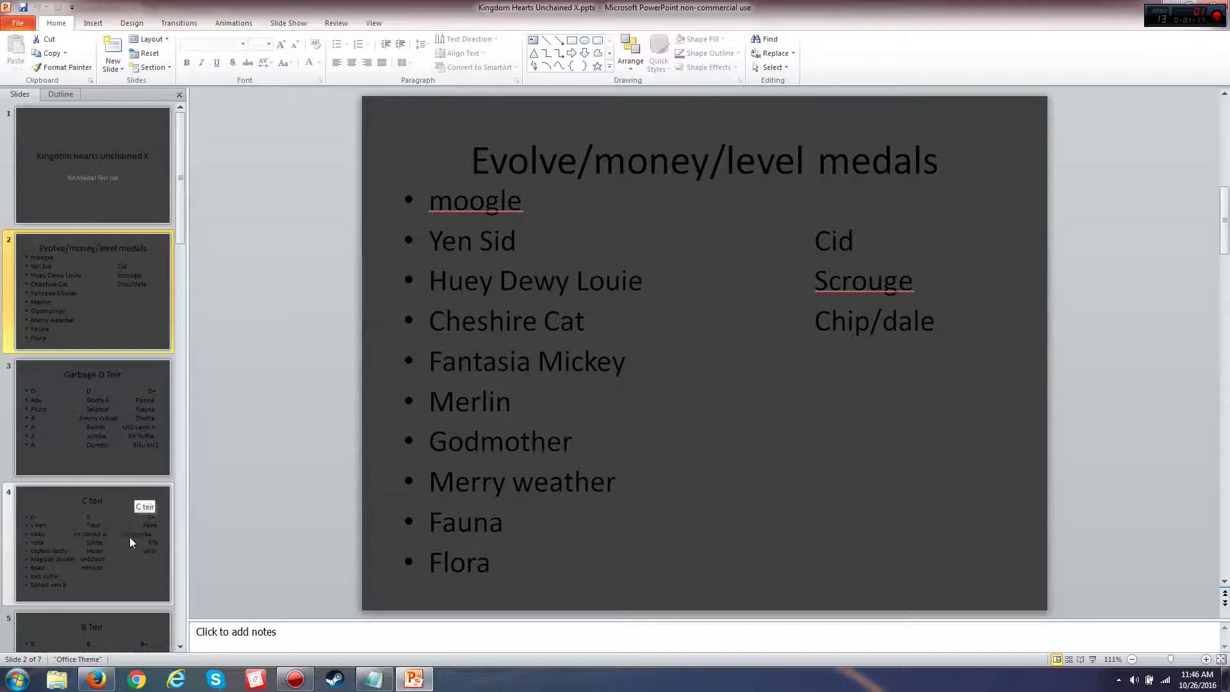
On the C teir slide, add Phil in the C+ column of the Magician Donald / KH2Cloud row.
scroll(128, 544, "down", 1)
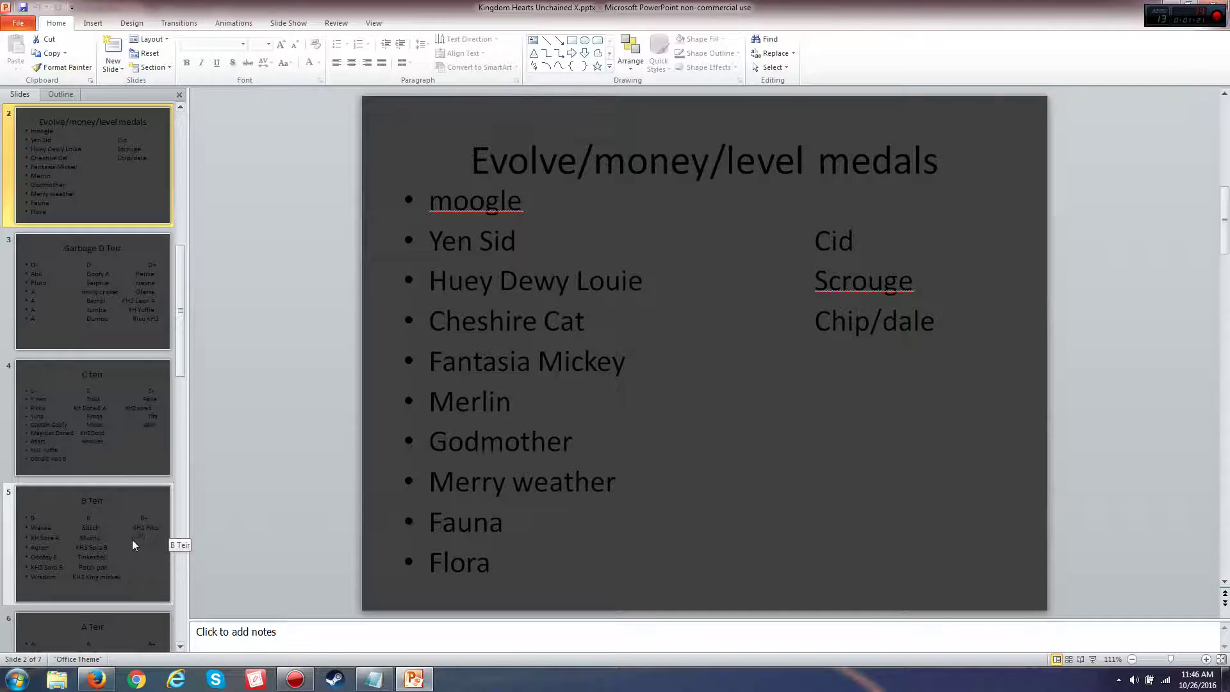
left_click(98, 447)
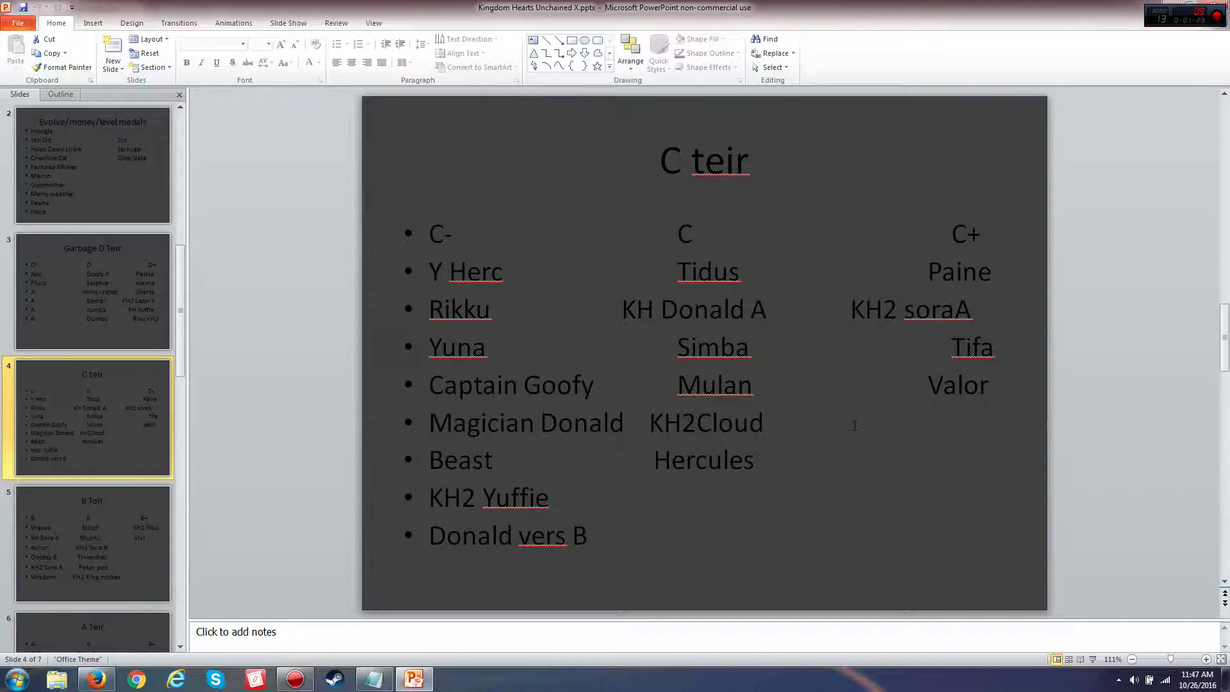
left_click(793, 426)
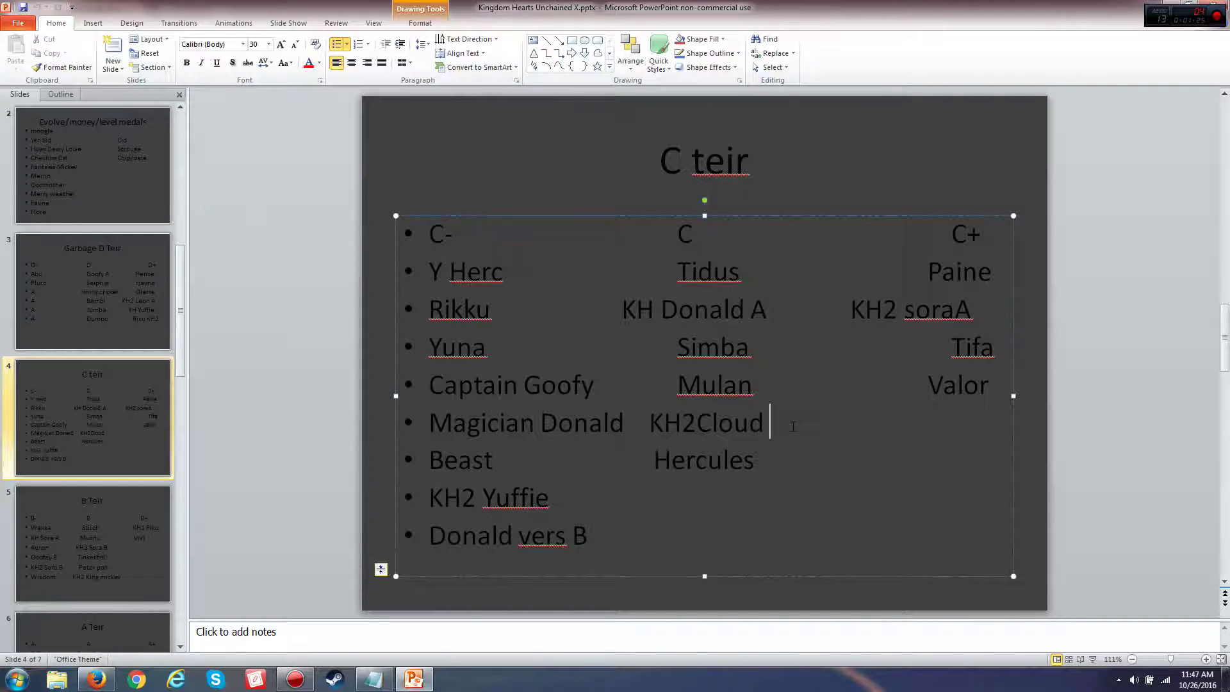
key("Tab")
key("Tab")
key("Tab")
type("Phil")
key("Left")
key("Left")
key("Left")
key("Left")
key("Left")
key("Delete")
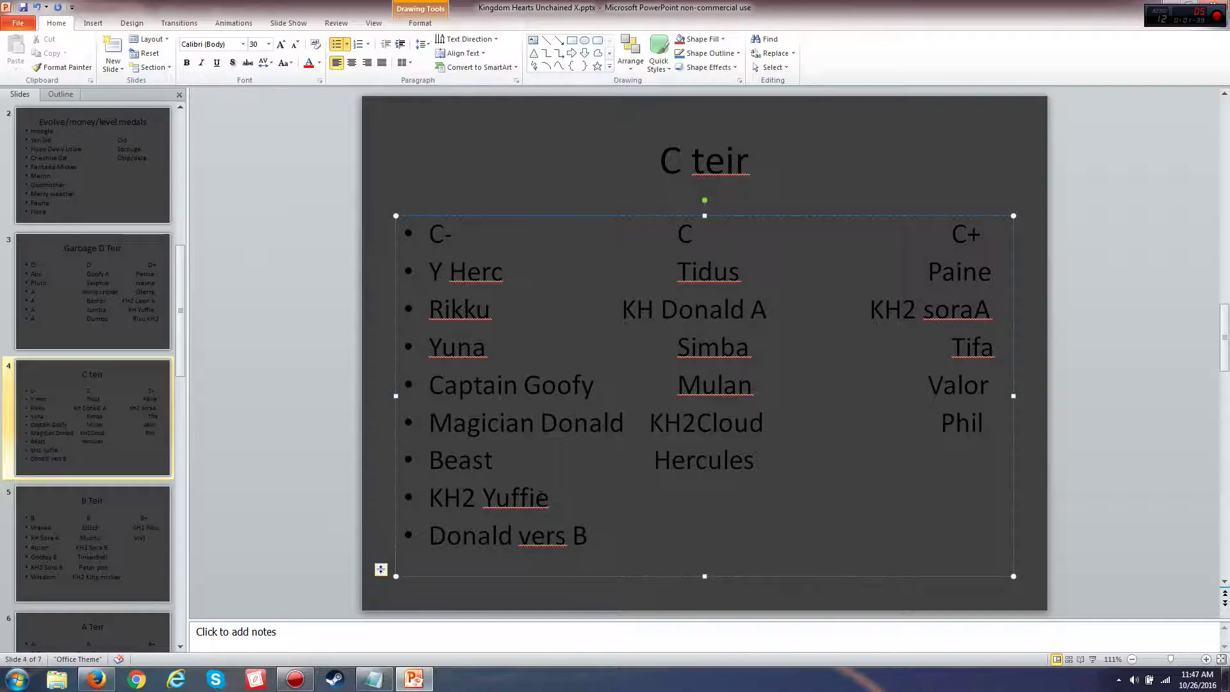
Cut Phil from the first line of the Notepad medal list.
left_click(384, 677)
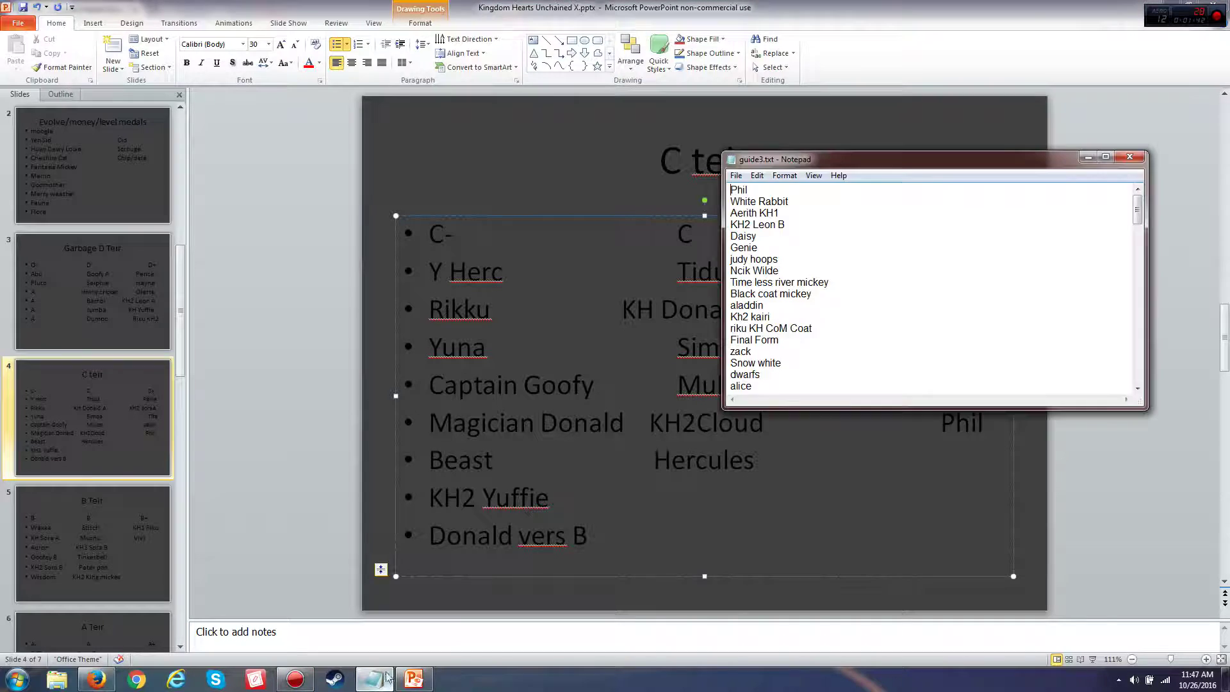
left_click_drag(747, 189, 730, 189)
key("ctrl+x")
left_click(428, 683)
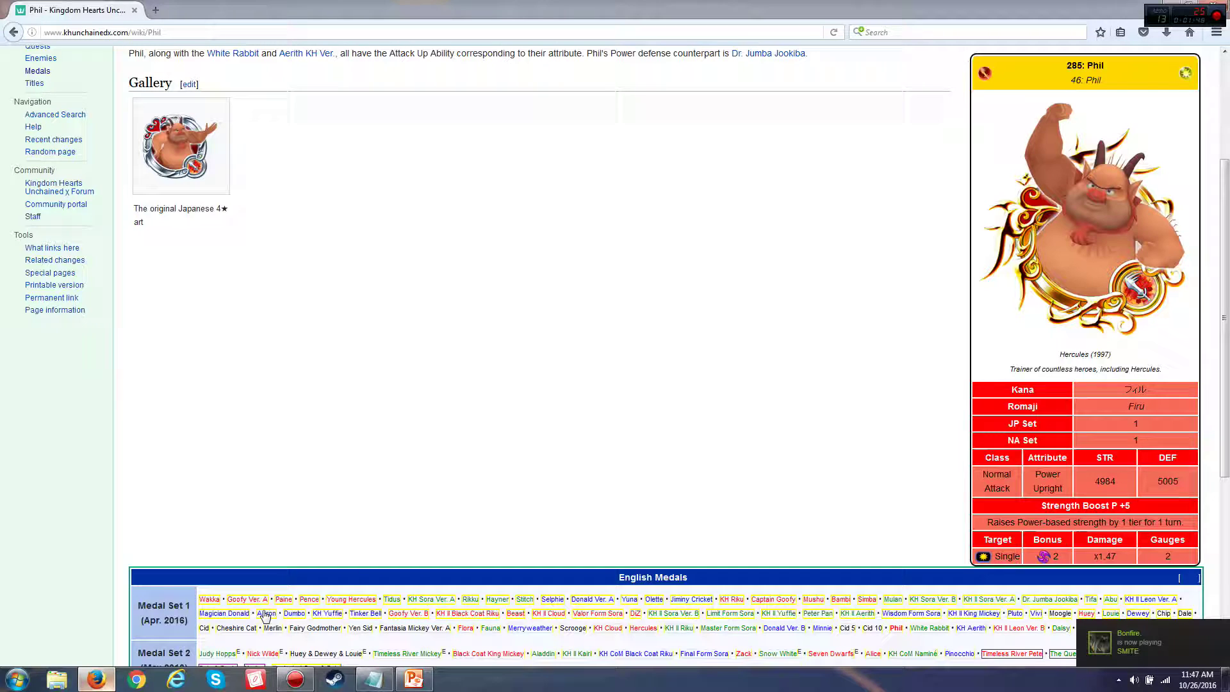
Open the White Rabbit wiki page, compare its 6★ and 289 medal cards, then return to the deck.
left_click(96, 679)
scroll(879, 520, "down", 2)
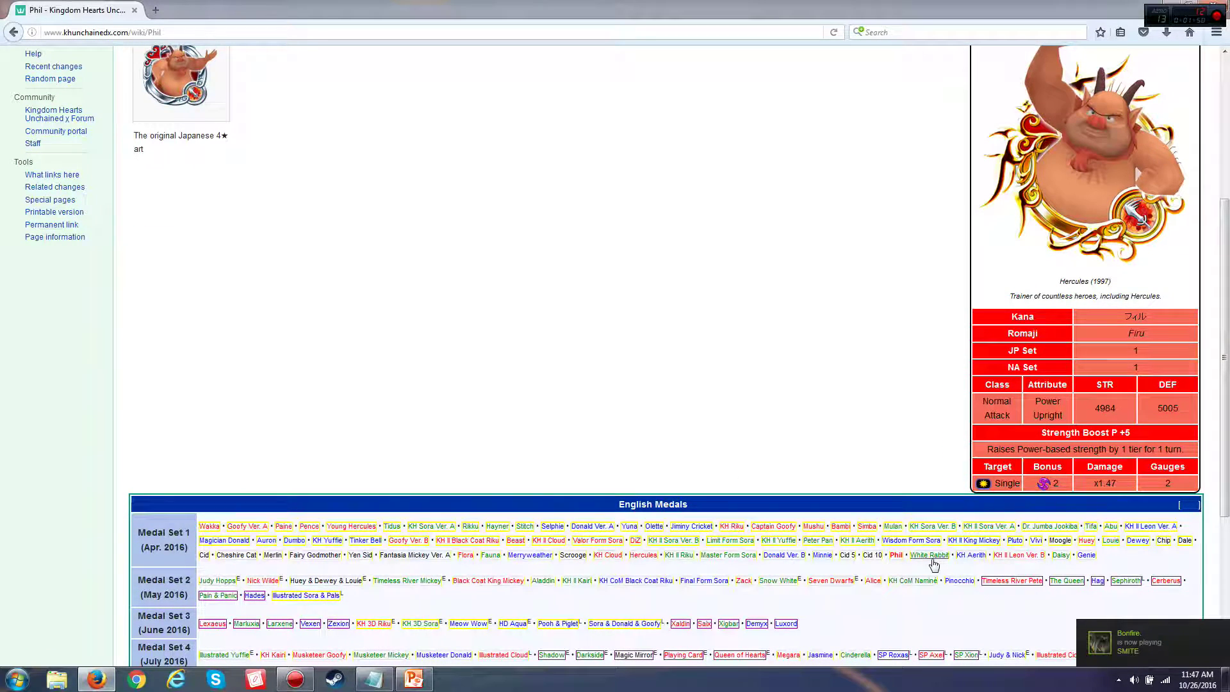
left_click(929, 557)
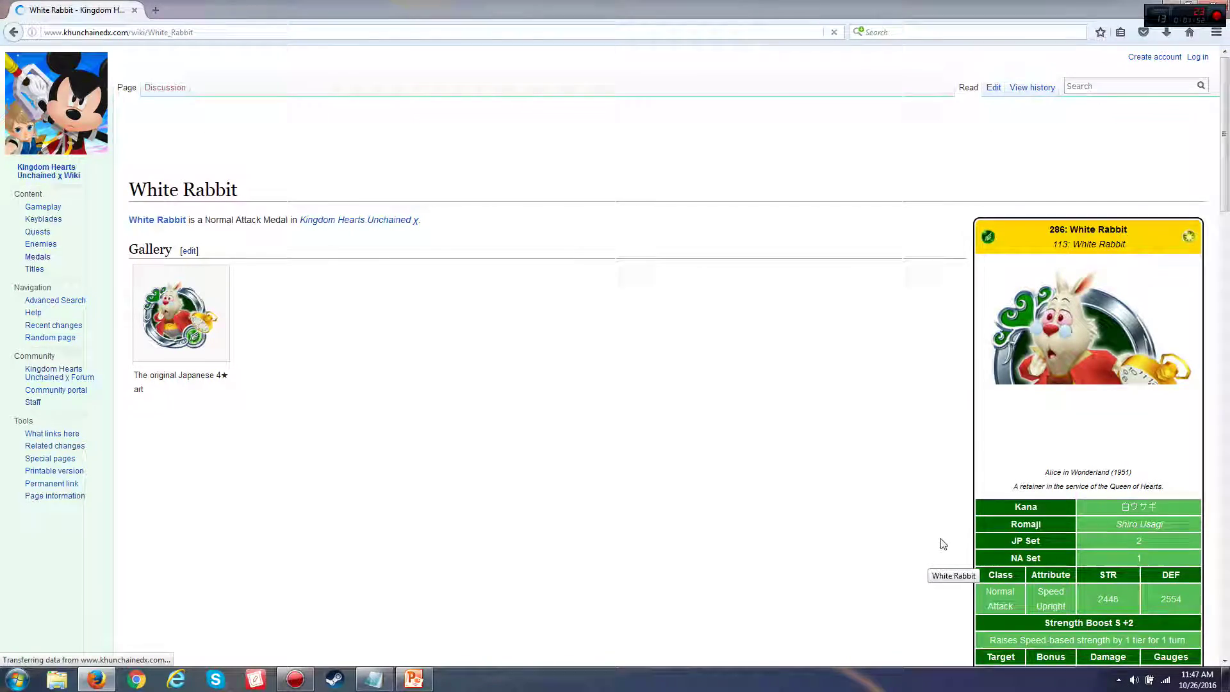
scroll(942, 541, "down", 3)
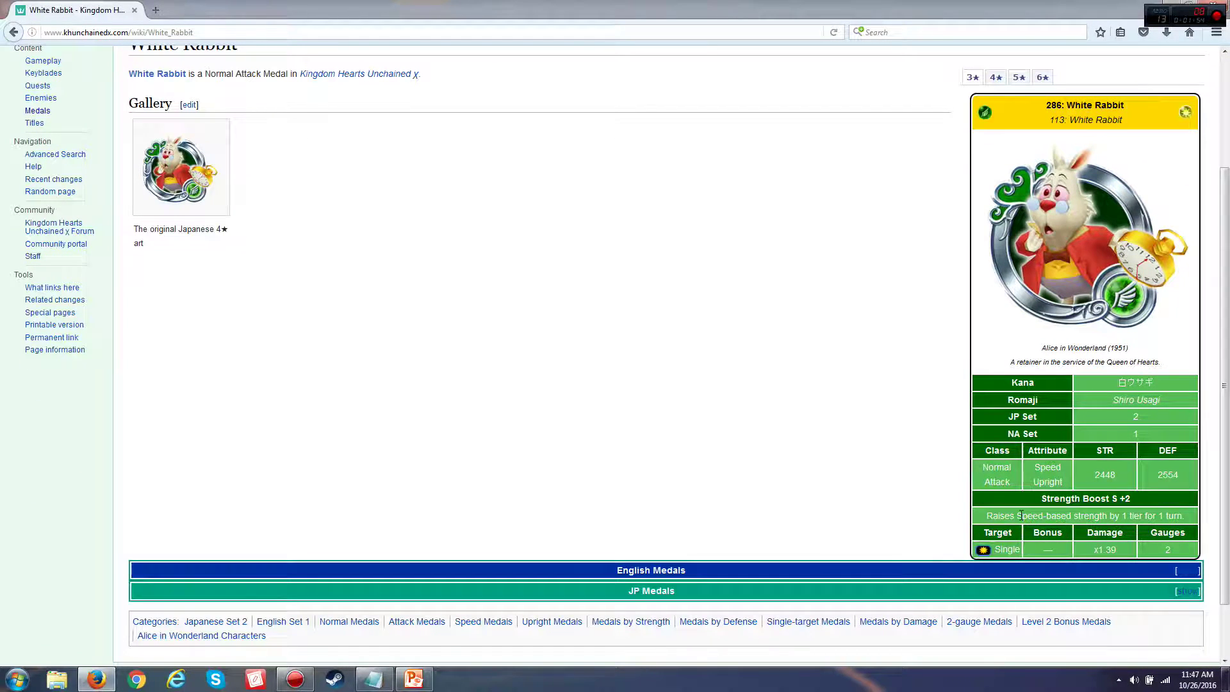
left_click(1042, 76)
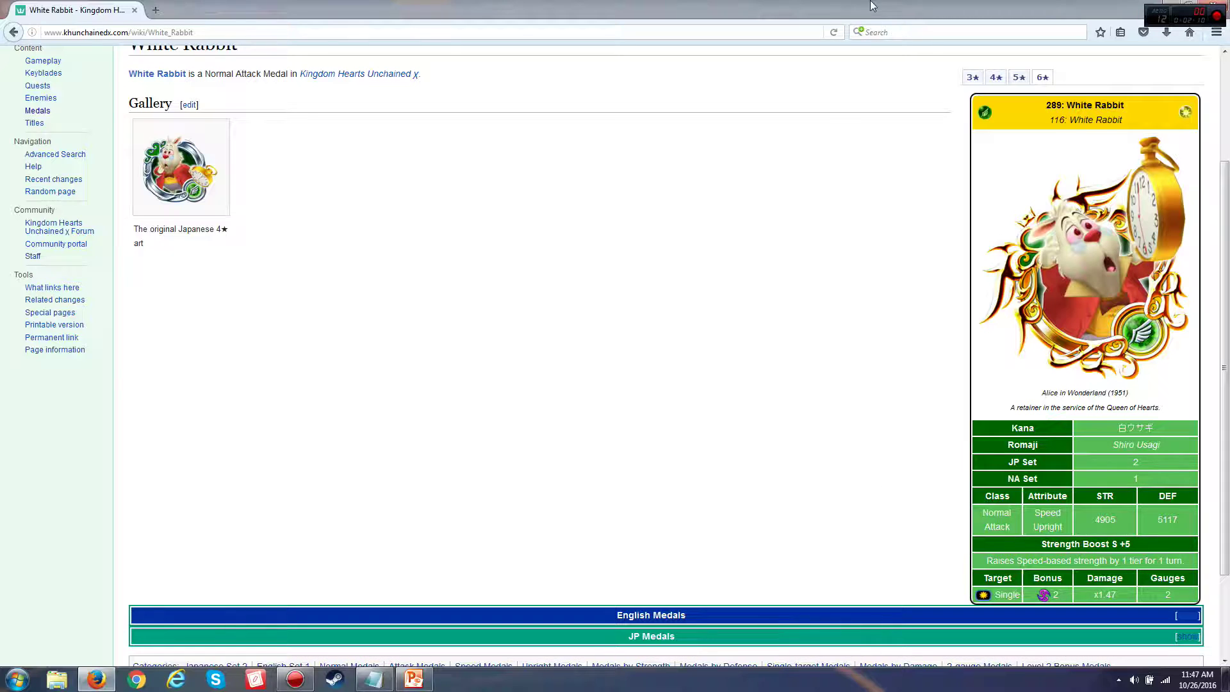
left_click(970, 78)
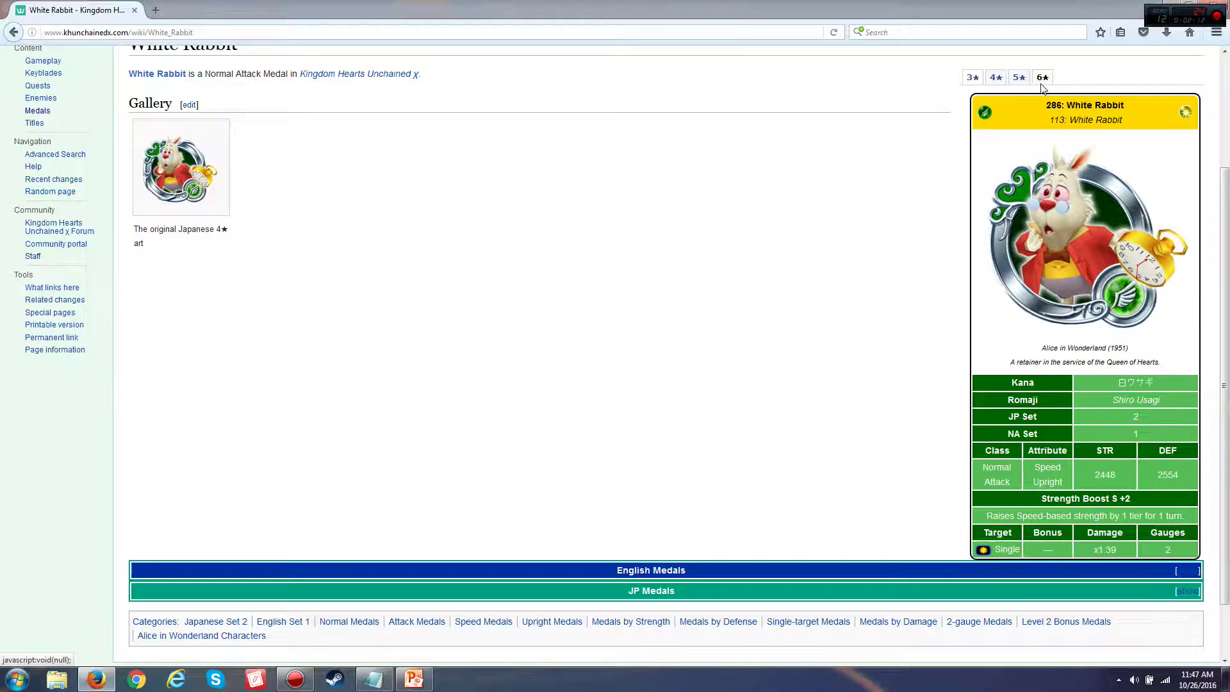
left_click(969, 77)
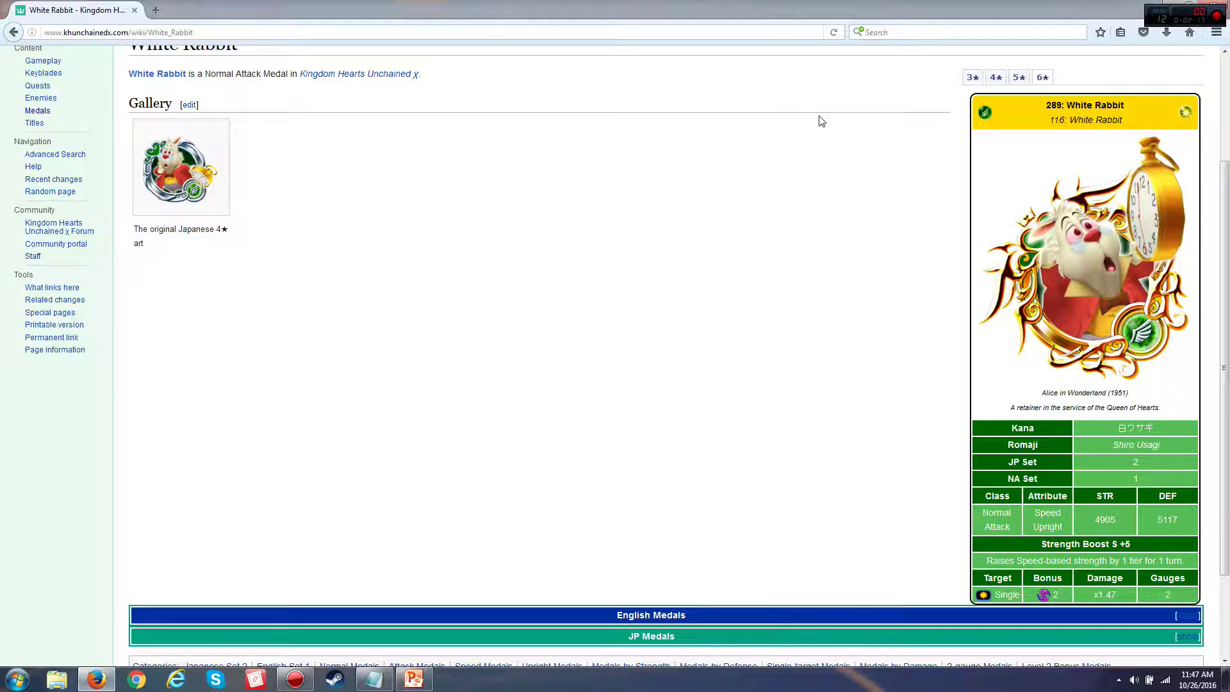
left_click(414, 678)
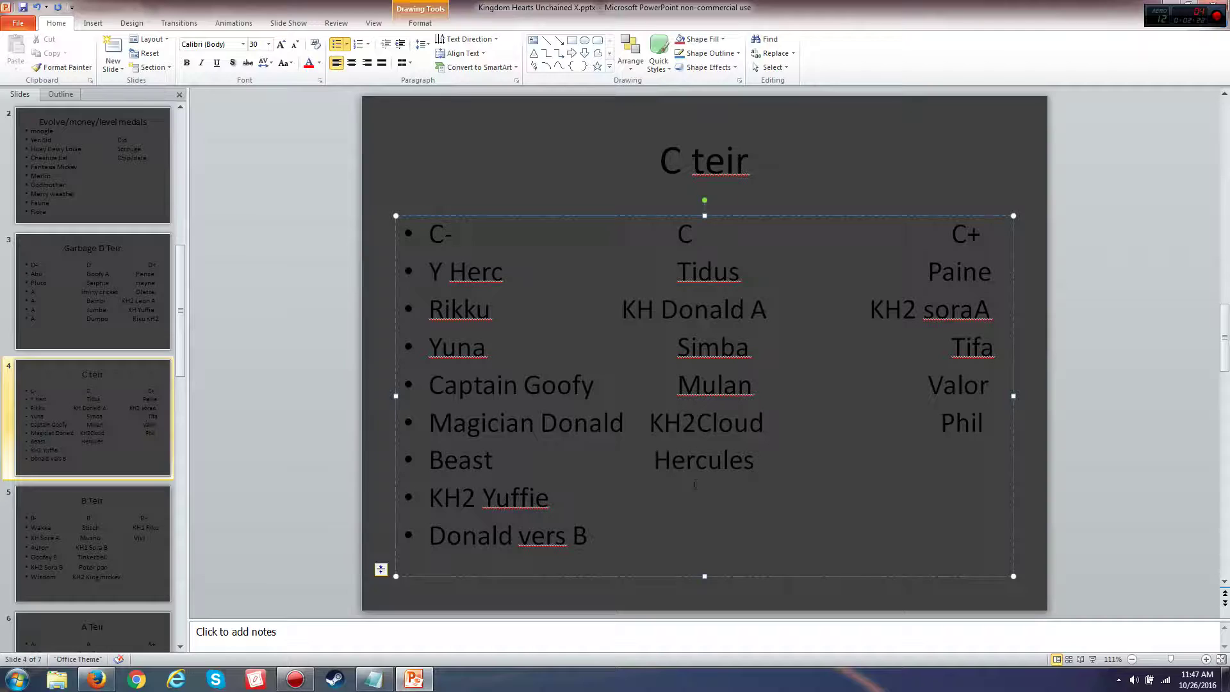
Add White Rabbit in the middle C column beside KH2 Yuffie on the C teir slide.
left_click(598, 499)
key("Tab")
scroll(149, 543, "down", 4)
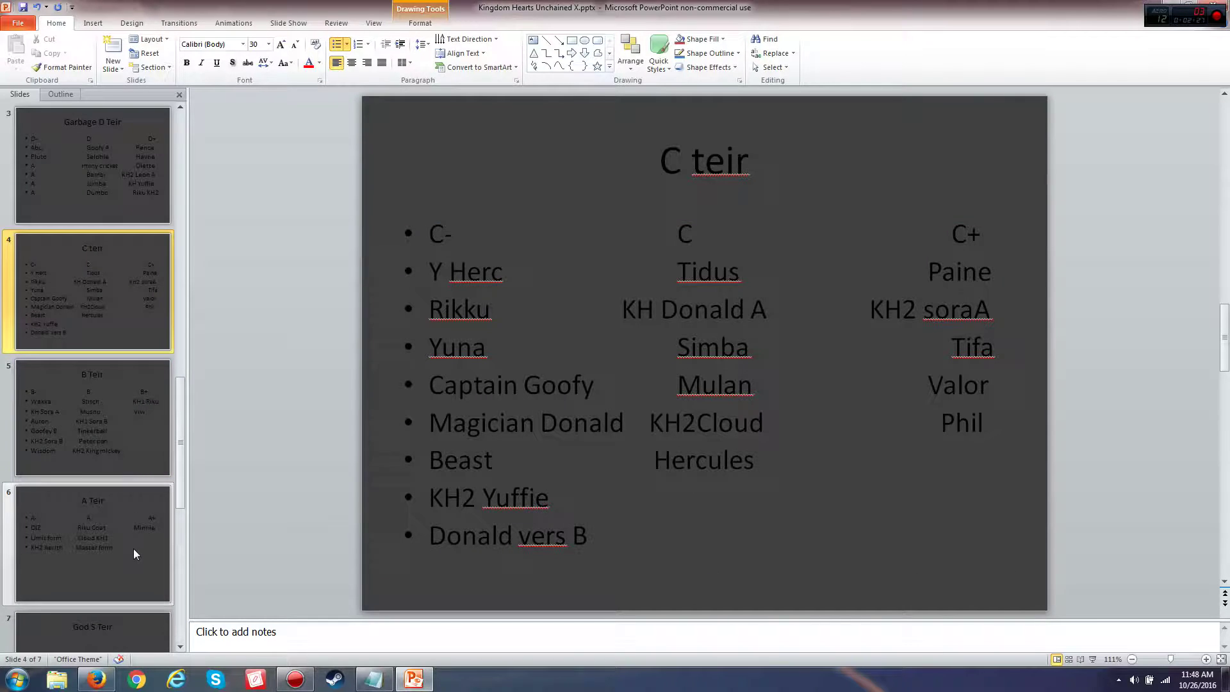
scroll(157, 506, "up", 2)
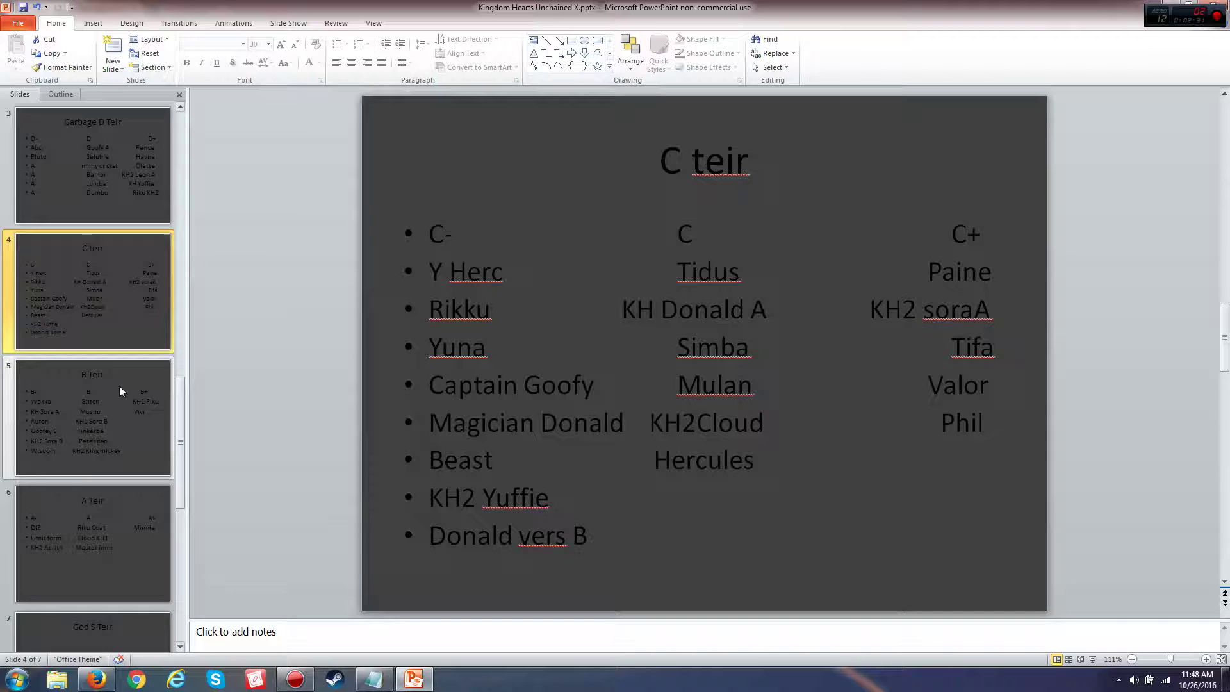
scroll(128, 386, "up", 2)
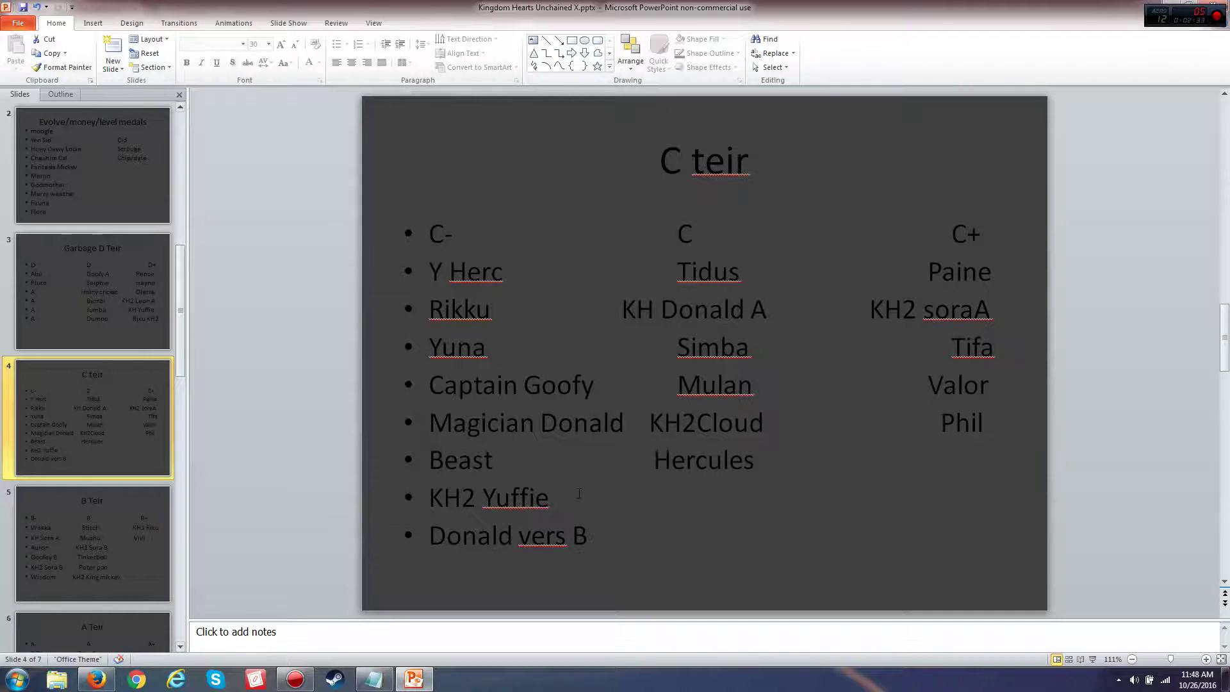
left_click(610, 500)
key("Tab")
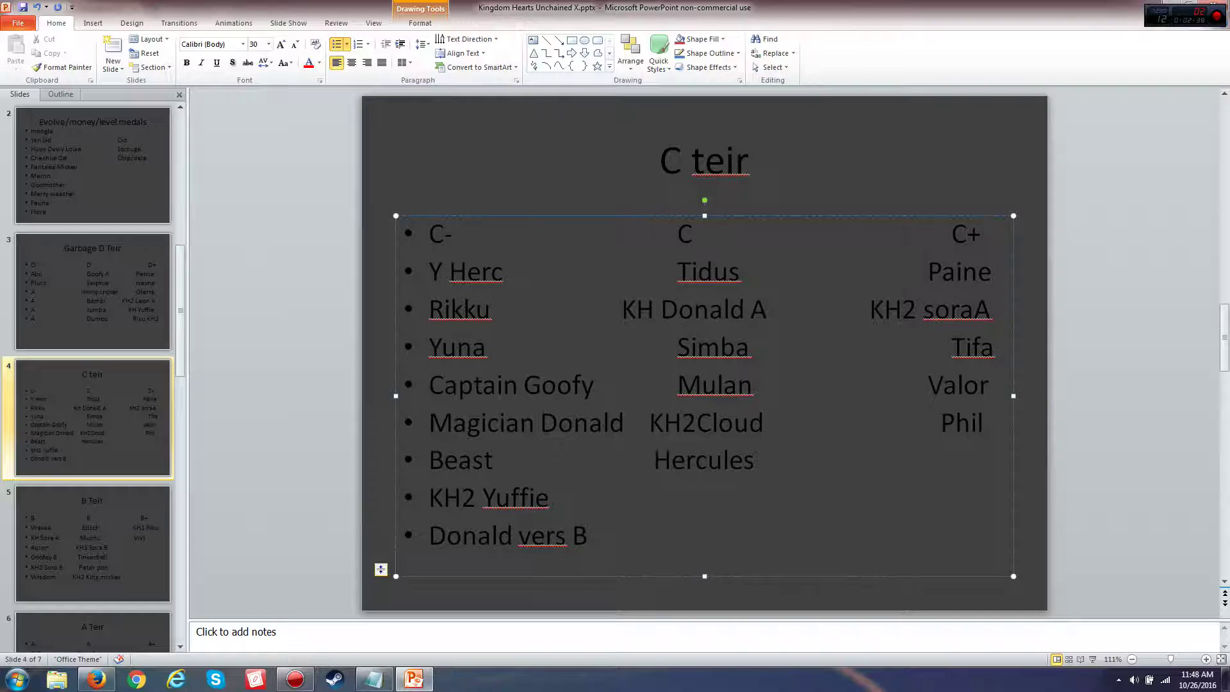
type("White Rabb")
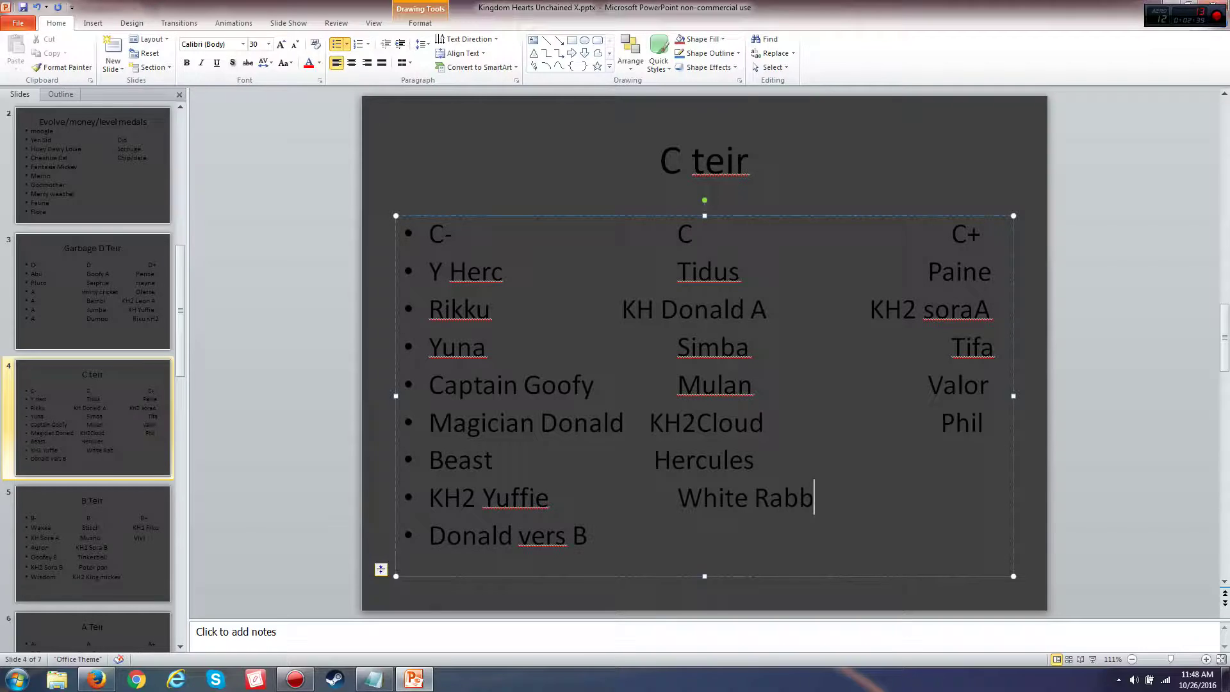
type("it")
key("BackSpace")
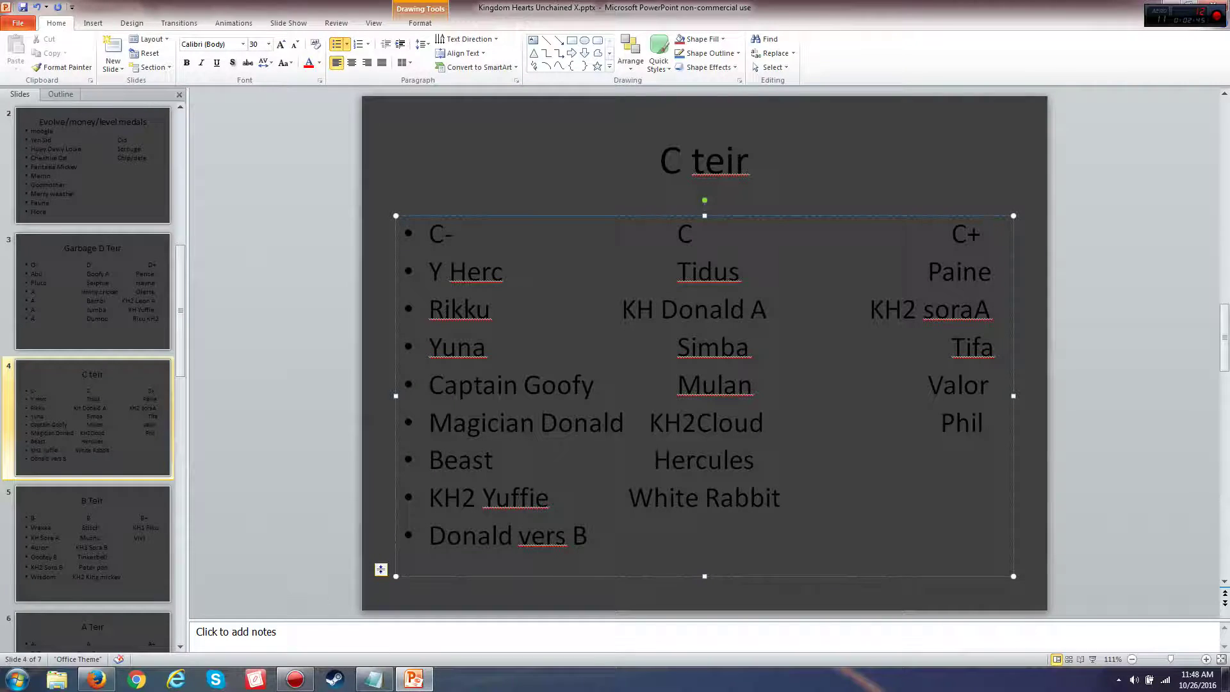
left_click(423, 680)
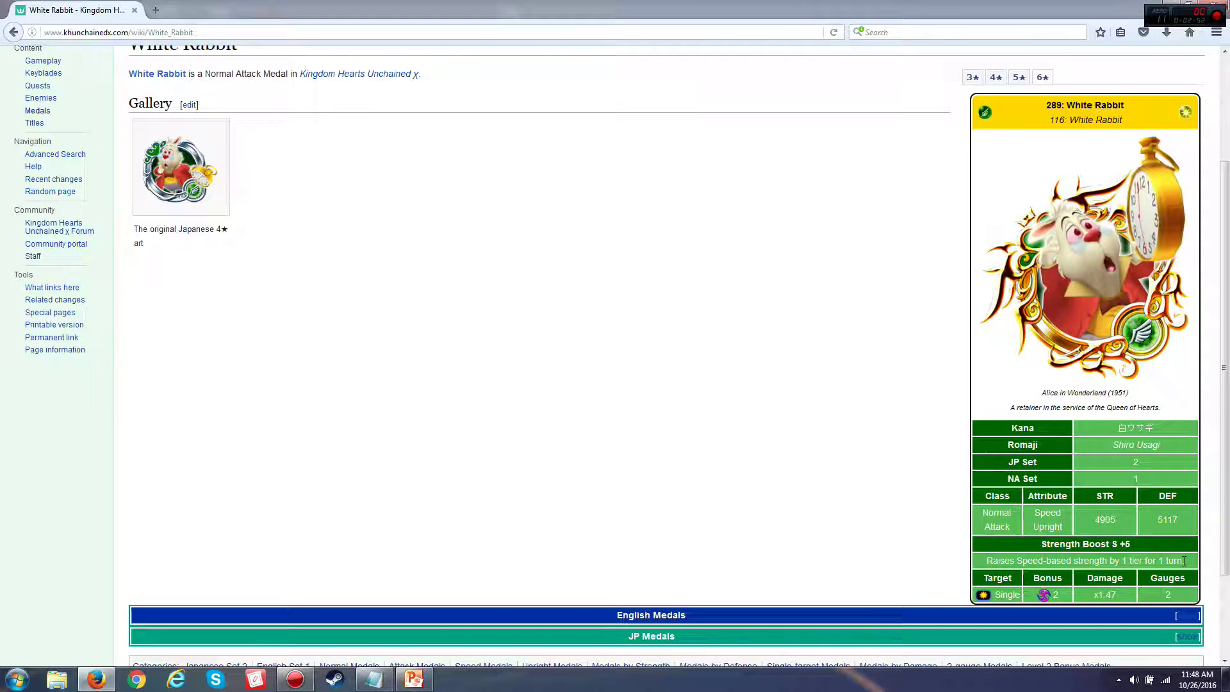
Open the KH Aerith wiki page and check its 6★ medal stats before returning to the deck.
left_click(1187, 615)
scroll(999, 508, "down", 2)
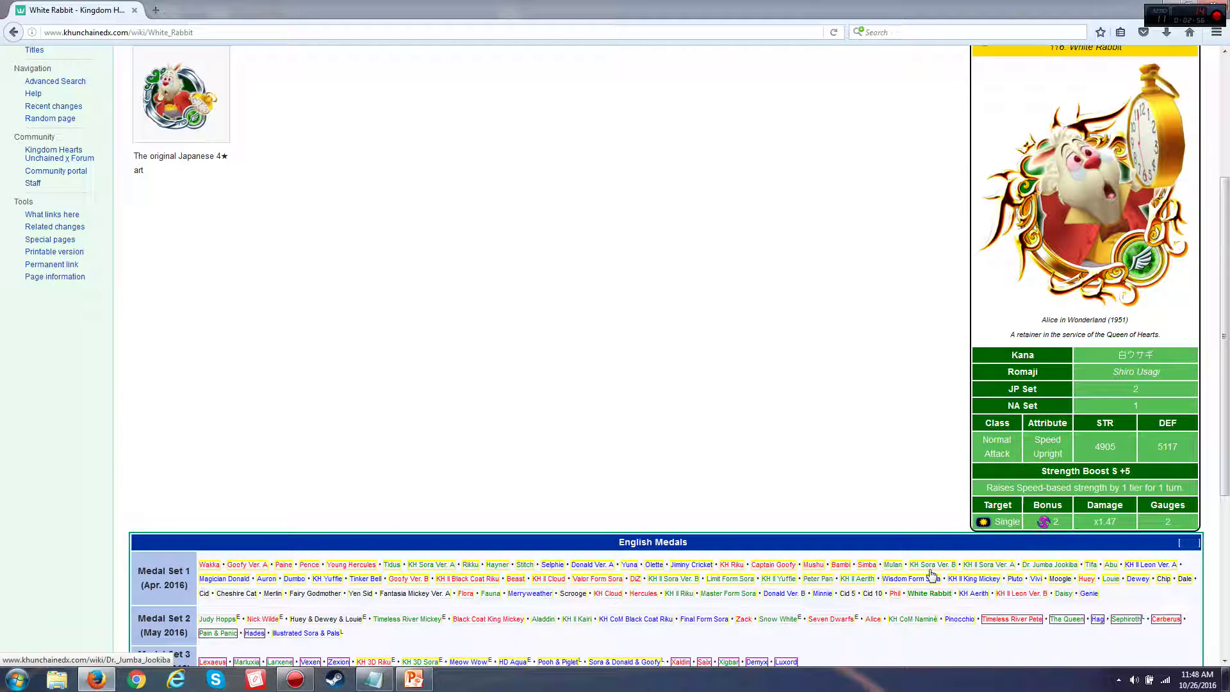
left_click(972, 595)
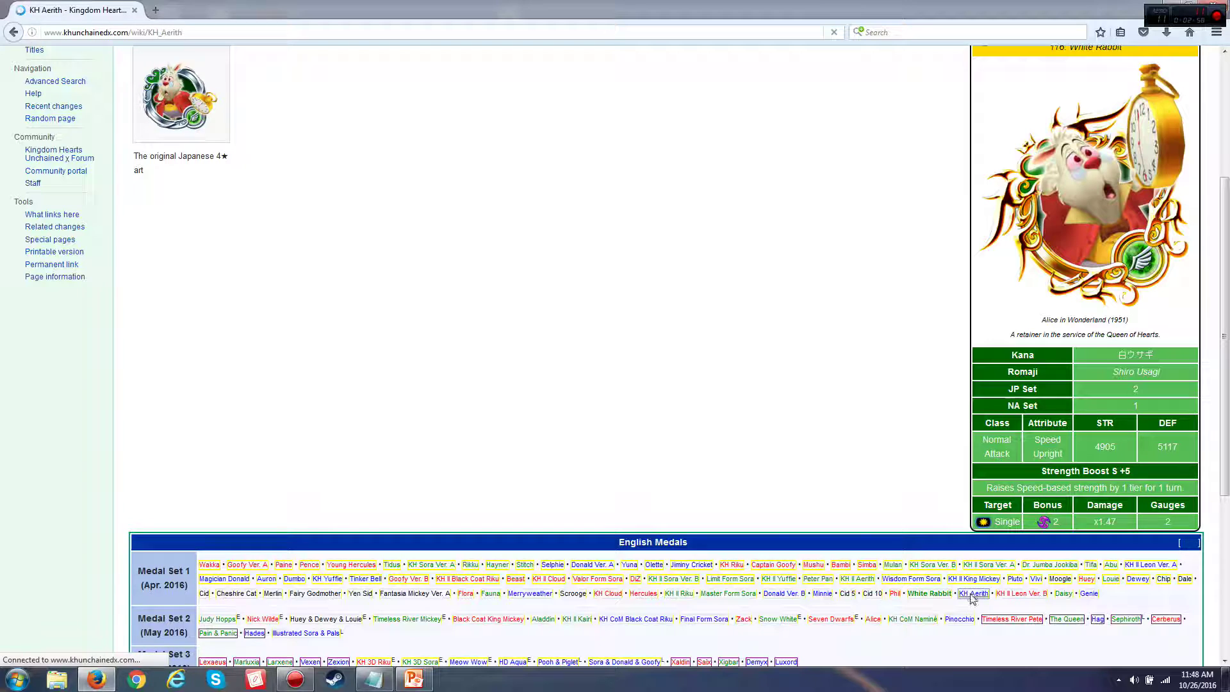
scroll(1048, 572, "down", 4)
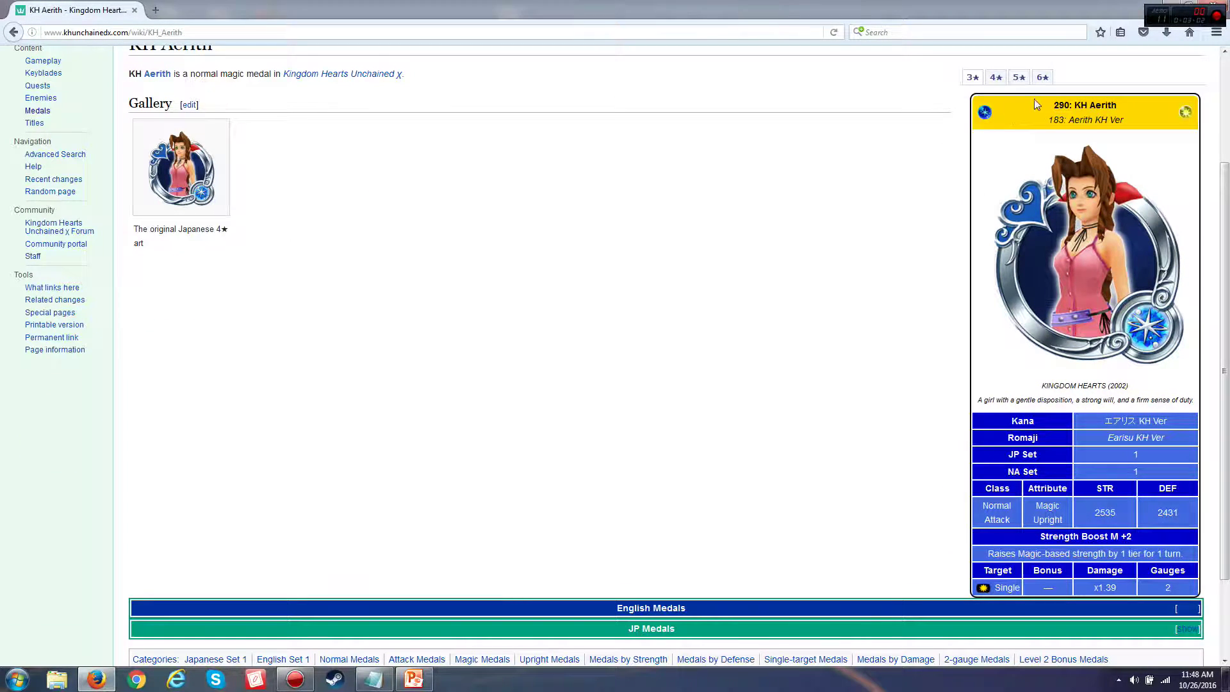
left_click(1048, 84)
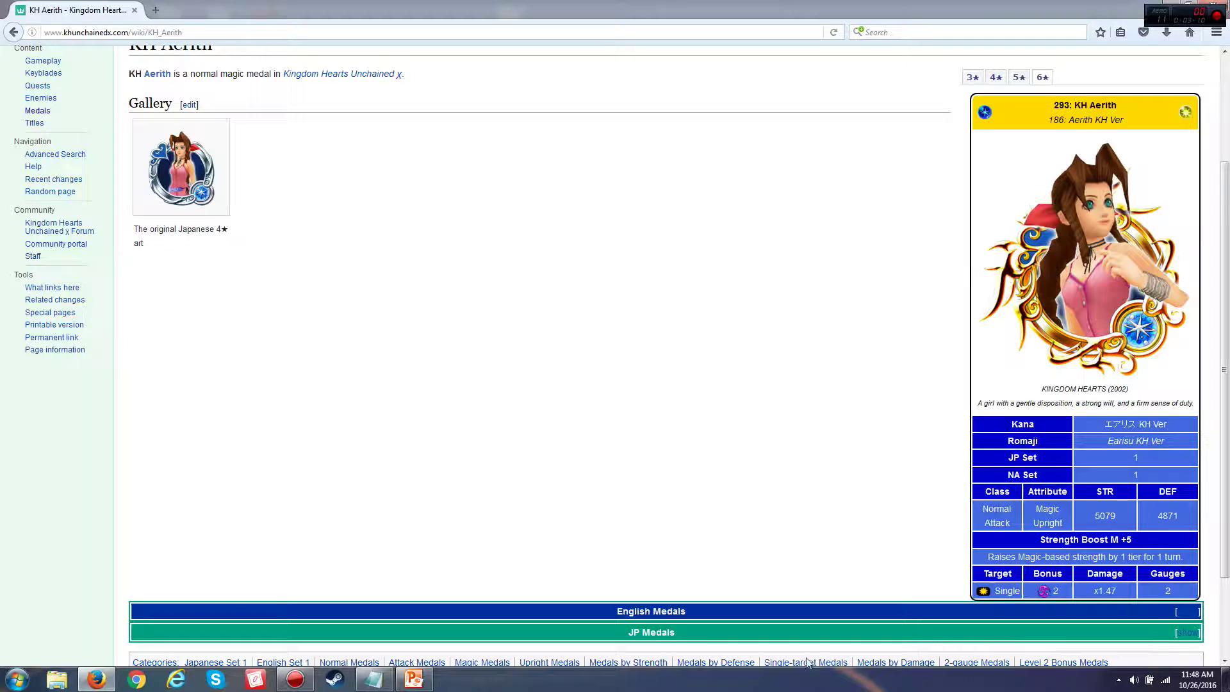
left_click(417, 681)
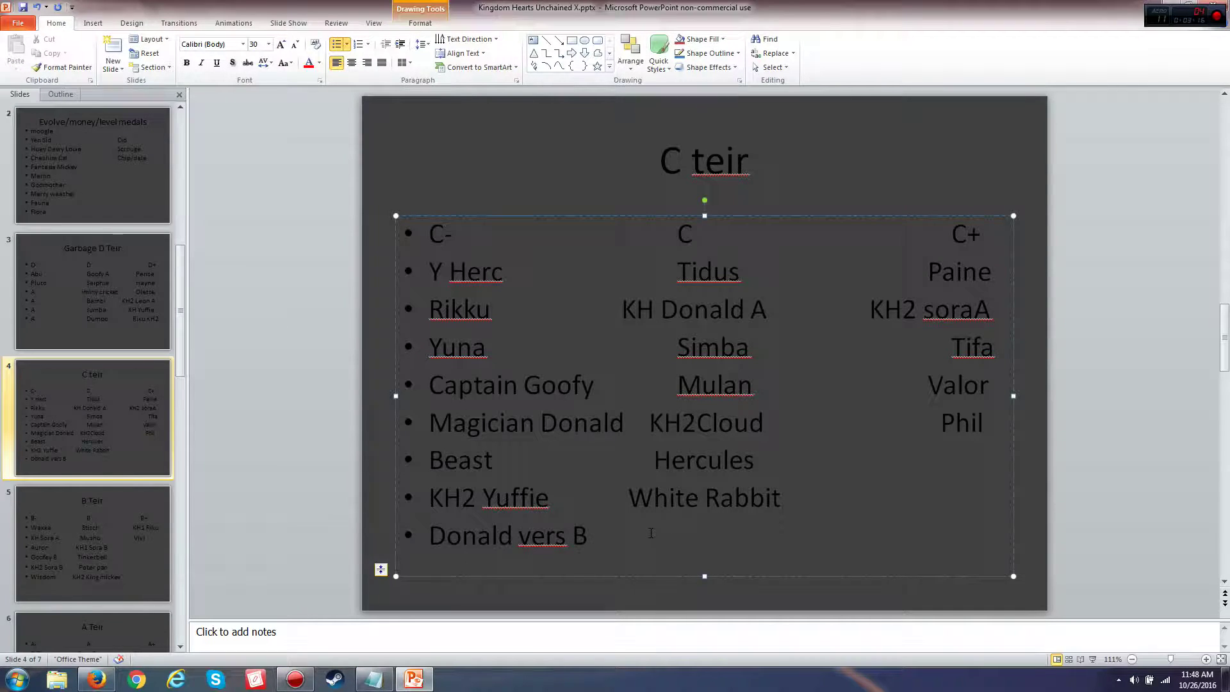
Add Aerith KH1 in the C column beside Donald vers B, aligned under the column.
type("B\tAe")
type("th KH1")
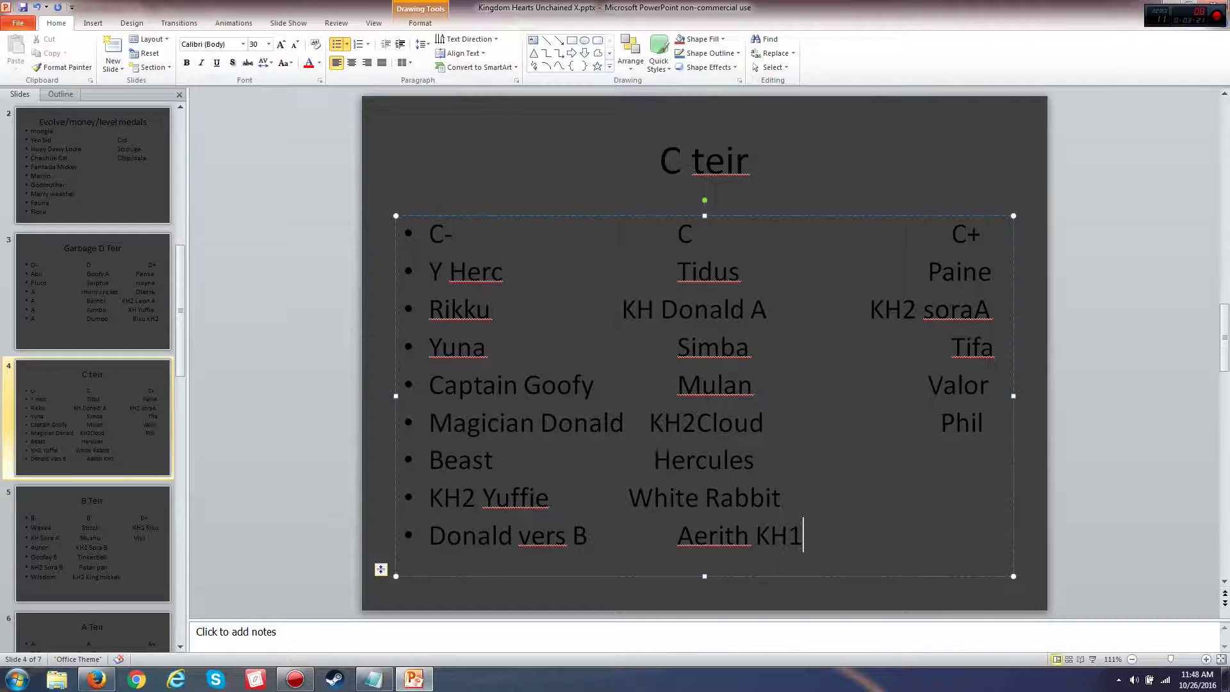
left_click(770, 535)
key("Left")
key("Left")
key("Left")
key("Left")
key("Left")
key("Left")
key("Left")
key("Left")
key("BackSpace")
key("BackSpace")
key("BackSpace")
key("BackSpace")
key("BackSpace")
key("BackSpace")
key("BackSpace")
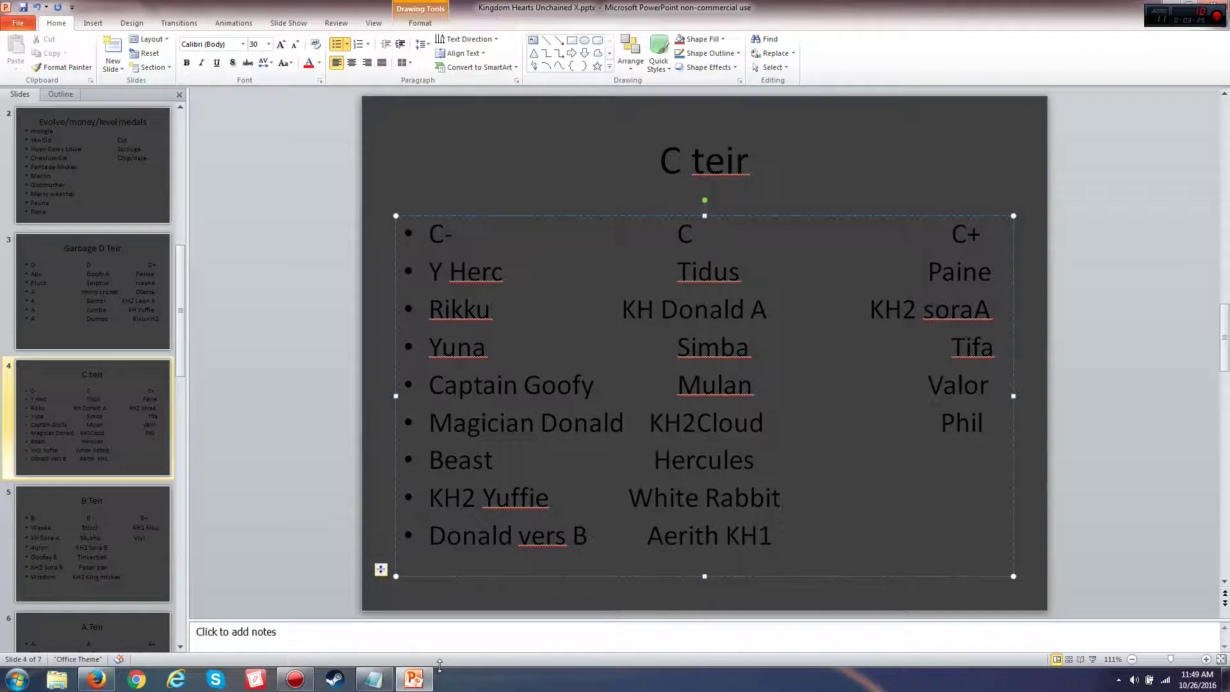
Delete the finished White Rabbit and Aerith KH1 entries from the Notepad list.
left_click(374, 680)
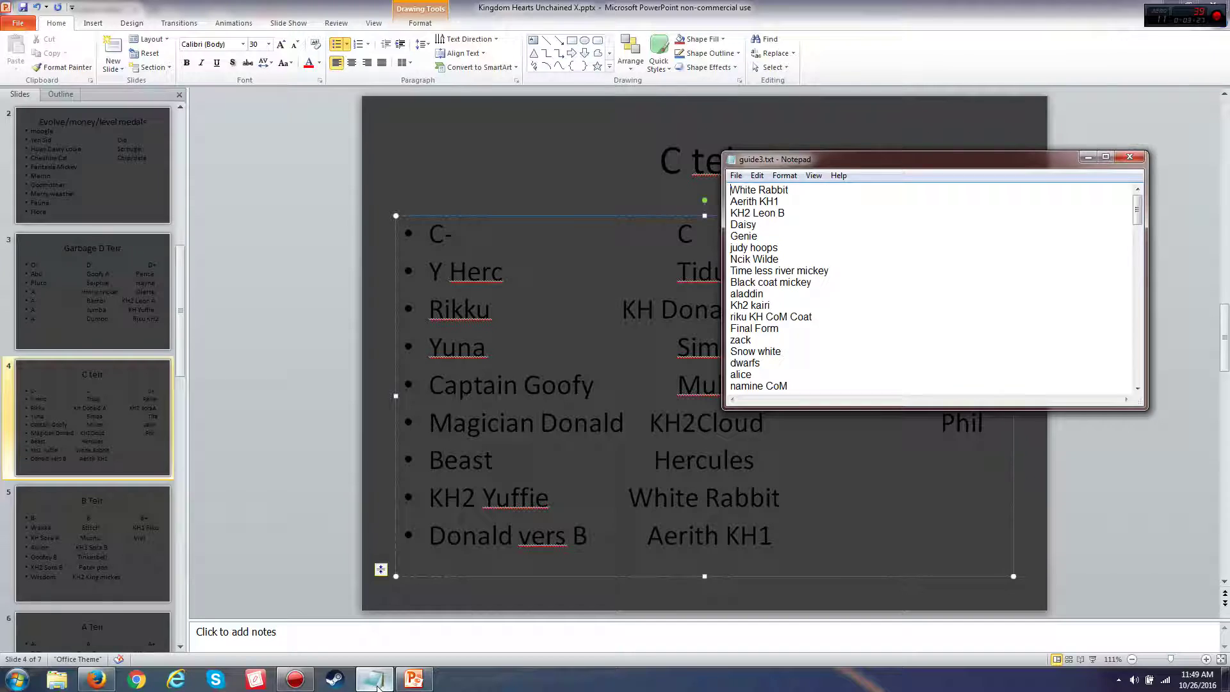
key("shift+End")
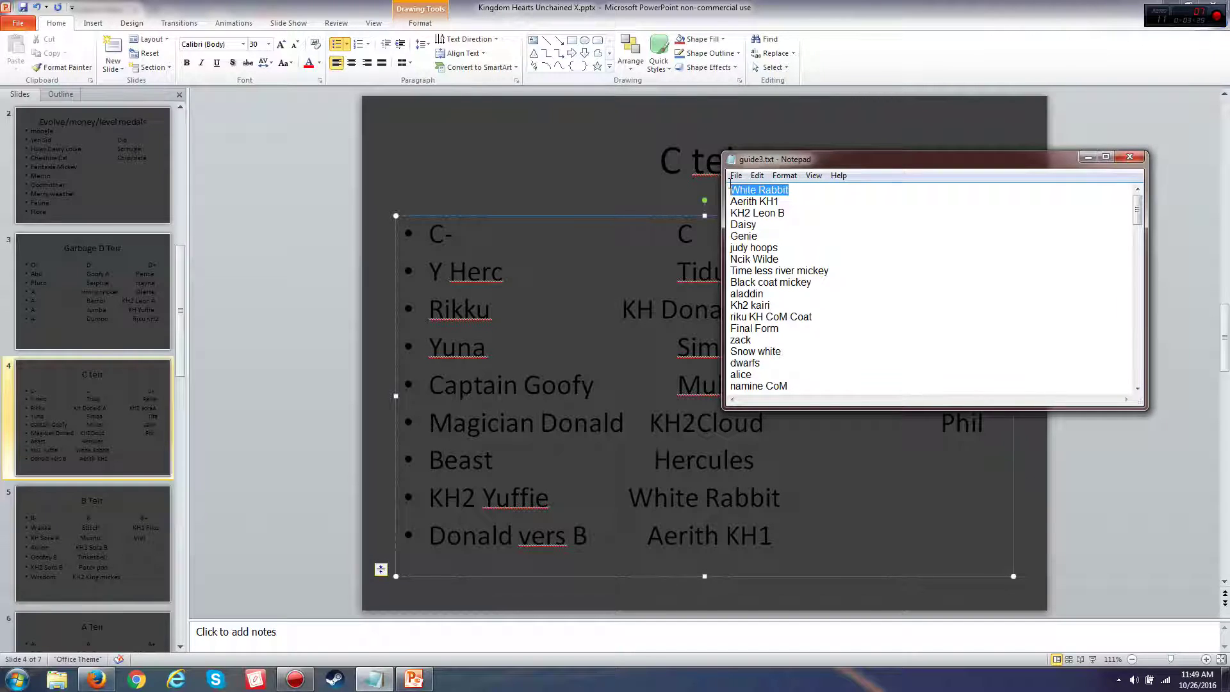
key("Delete")
key("Delete")
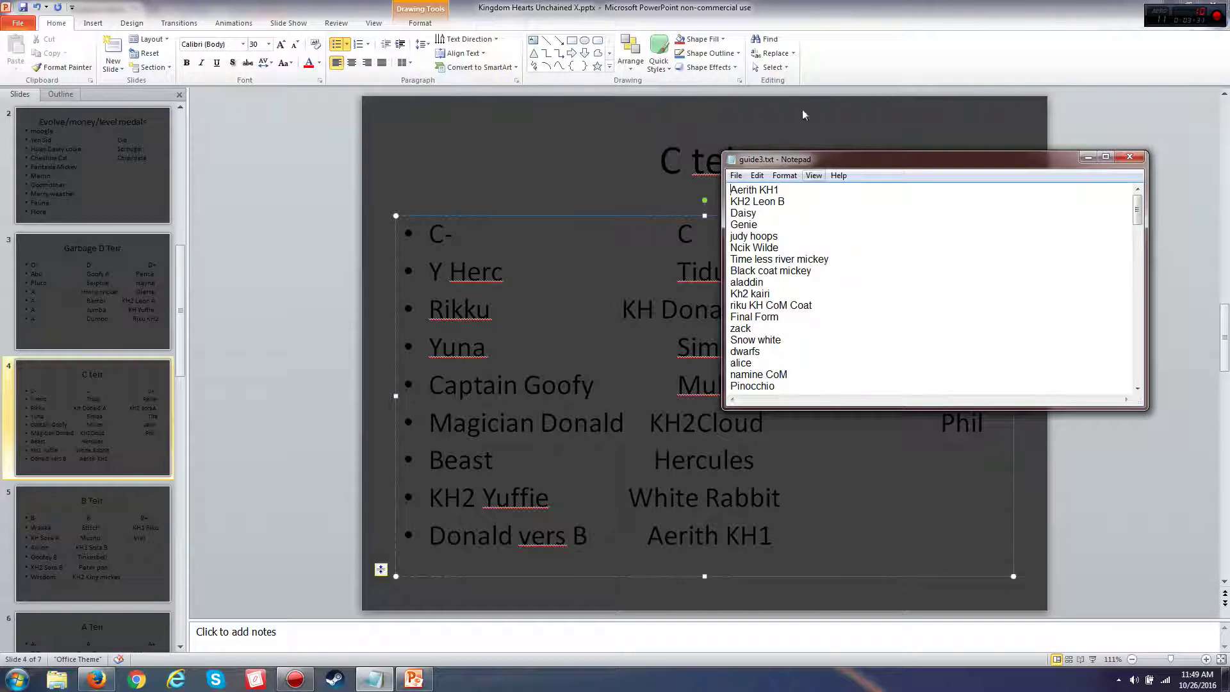
left_click(106, 684)
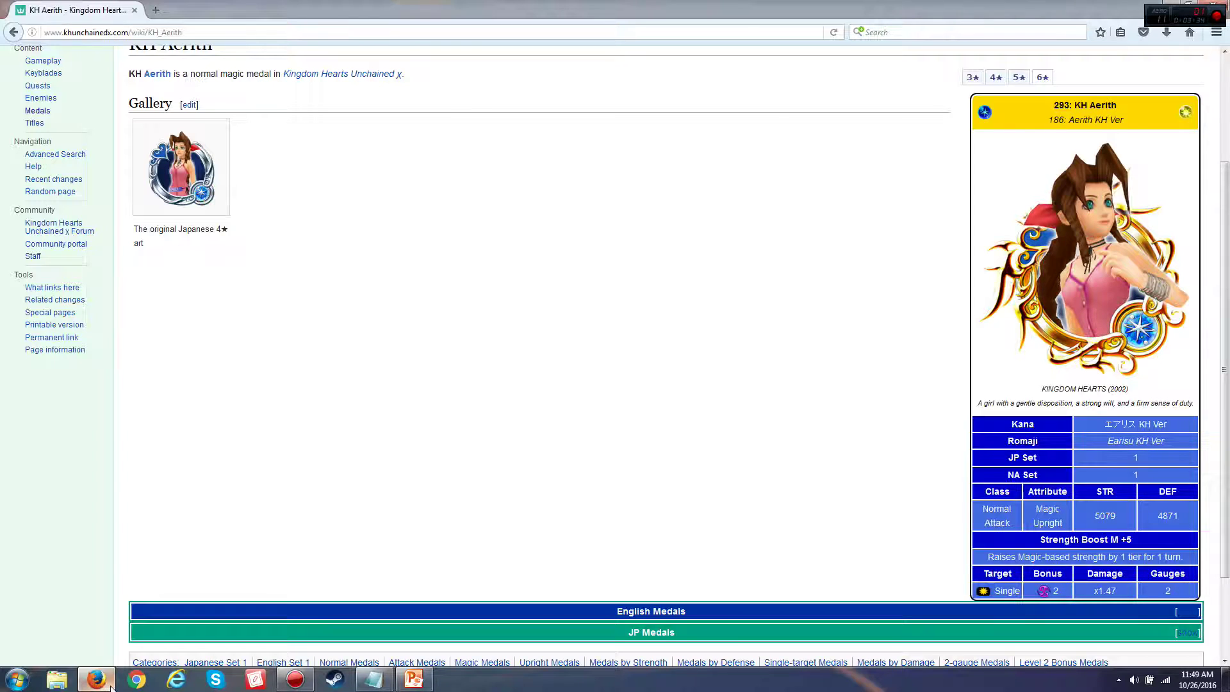
left_click(414, 680)
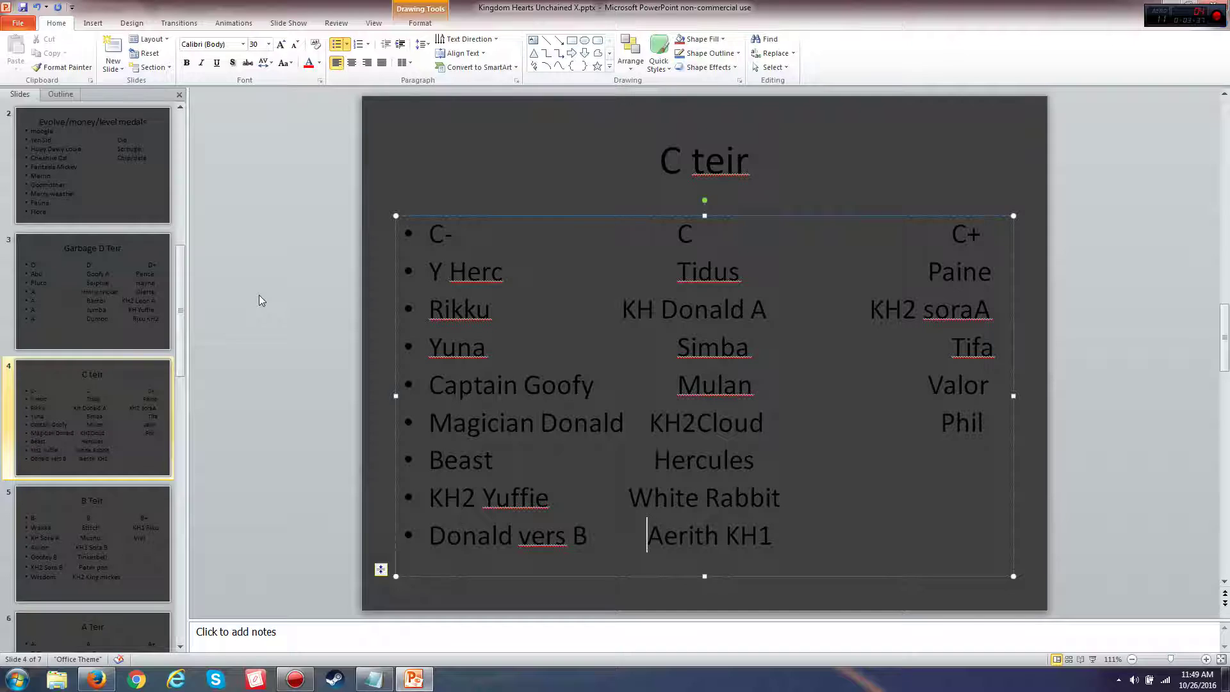
left_click(374, 680)
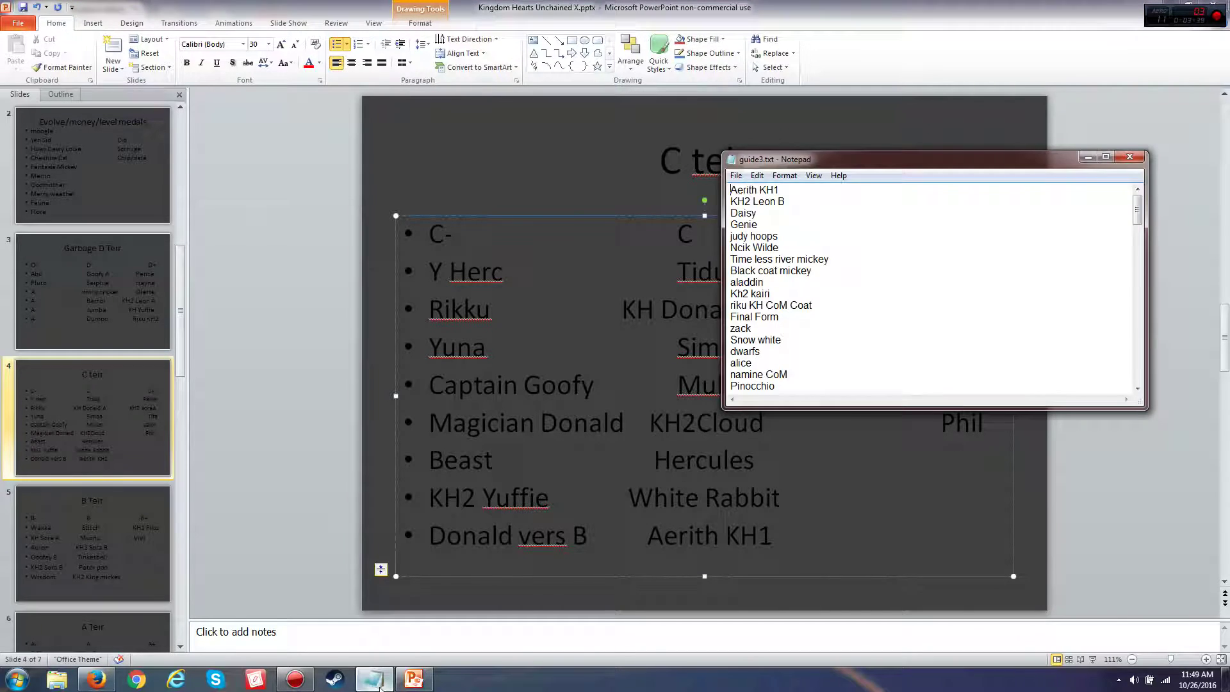
left_click_drag(781, 189, 684, 207)
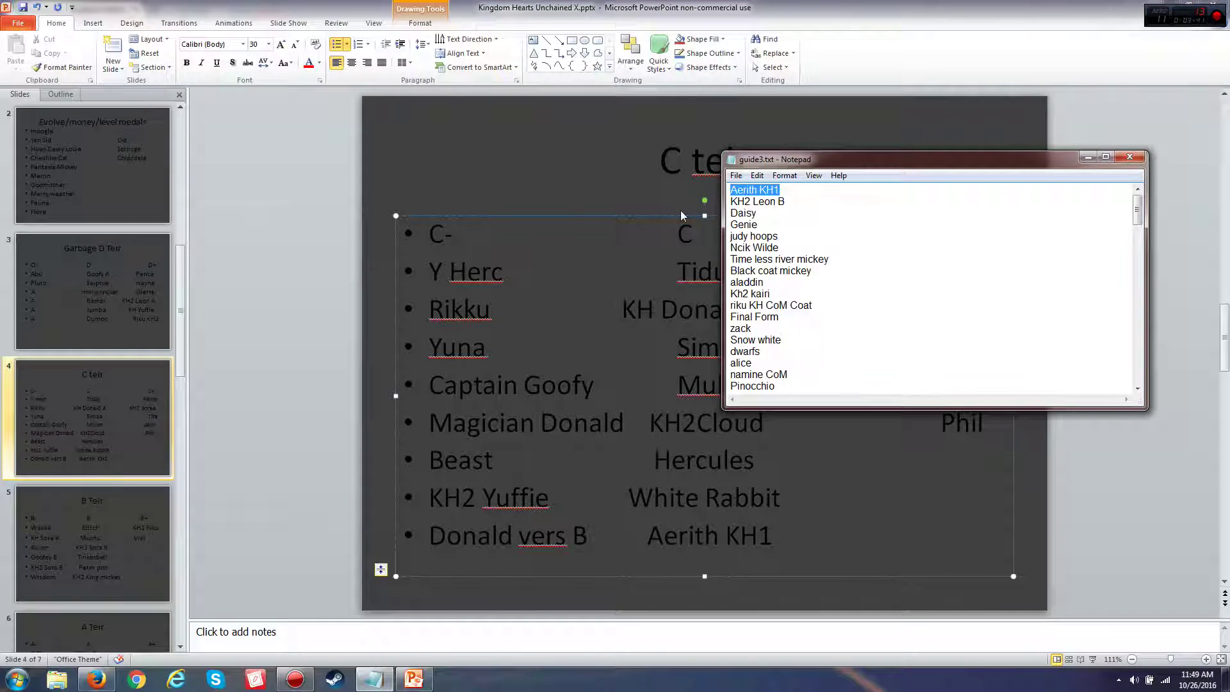
key("Delete")
key("Delete")
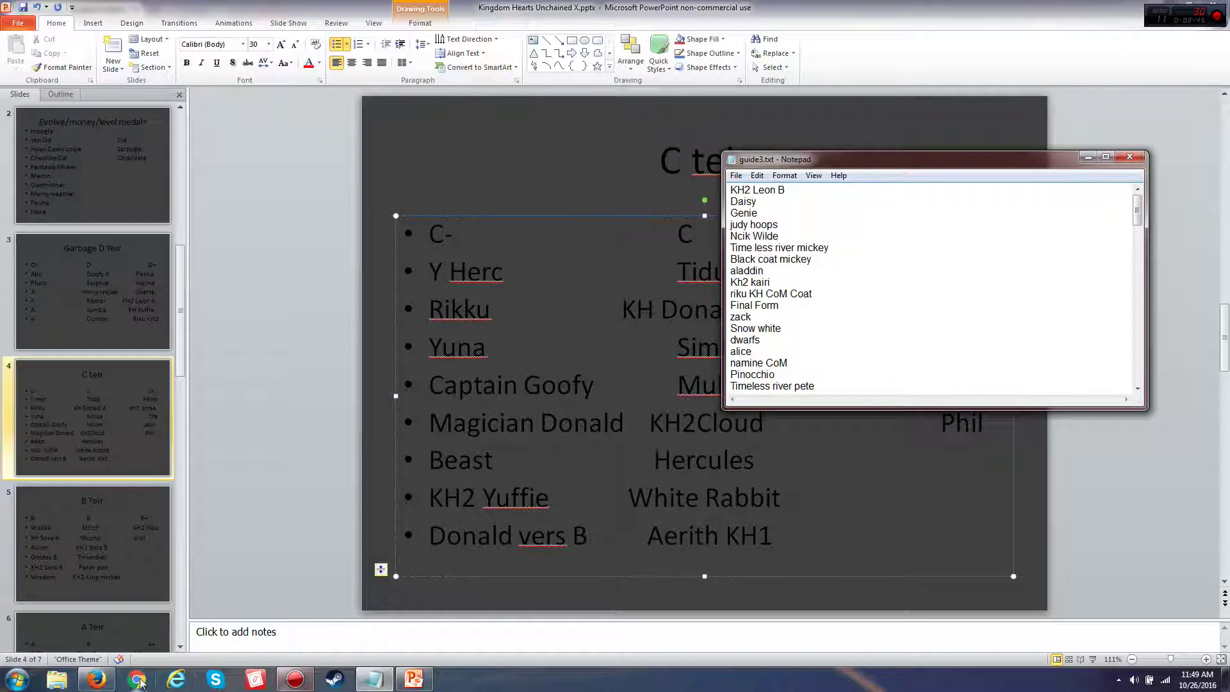
Open the KH II Leon Ver. B wiki page and view its 6★ card (STR 5190, DEF 5359).
left_click(116, 682)
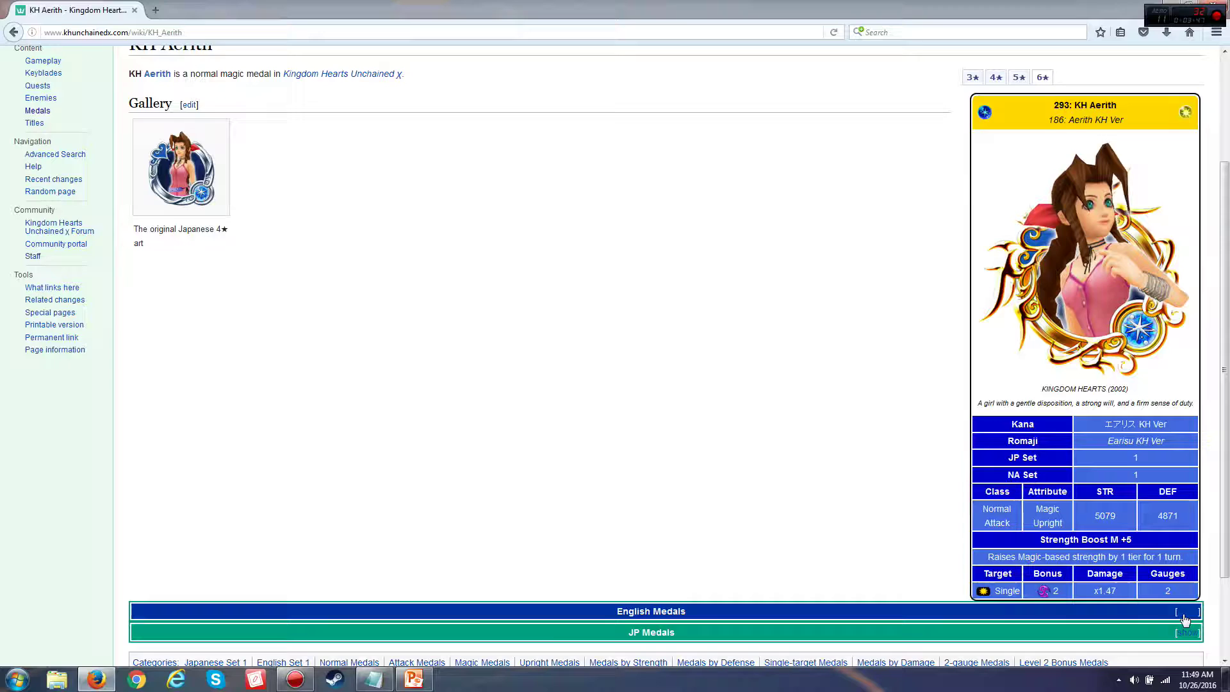
scroll(1024, 517, "down", 2)
scroll(1023, 517, "down", 1)
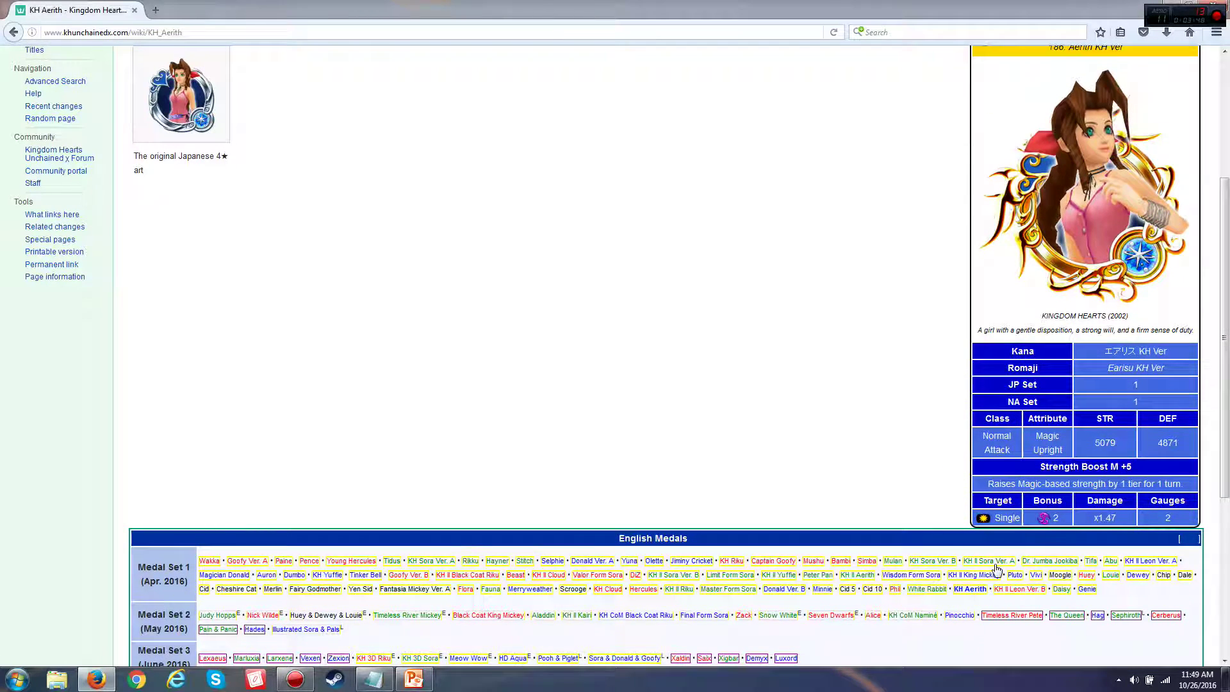
left_click(1018, 591)
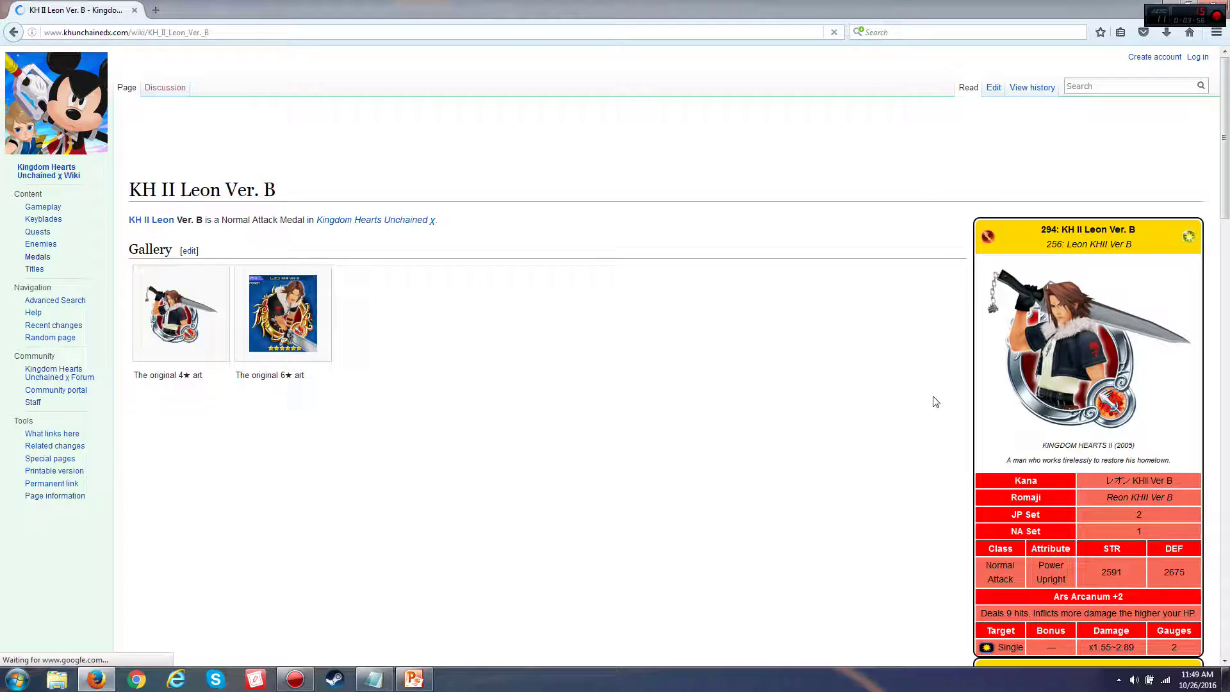
left_click(1043, 223)
scroll(942, 335, "down", 2)
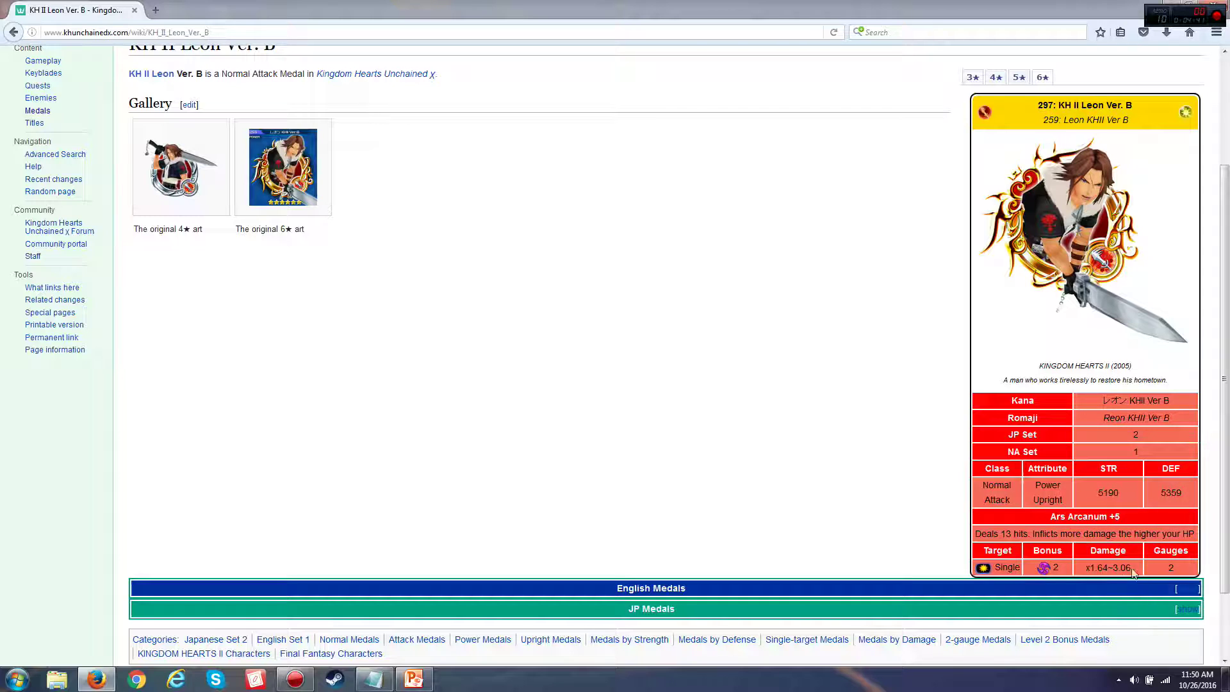
On the B Teir slide, add a new row starting with a dash below KH2 King mickey.
left_click(414, 679)
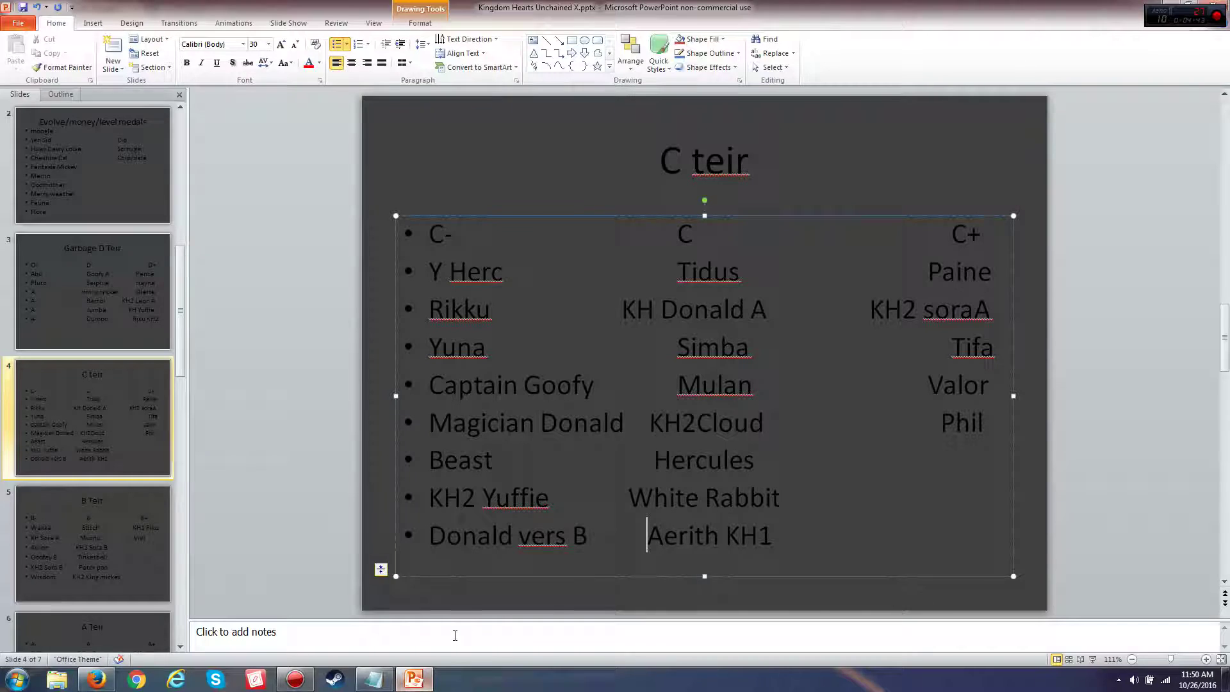
left_click(121, 551)
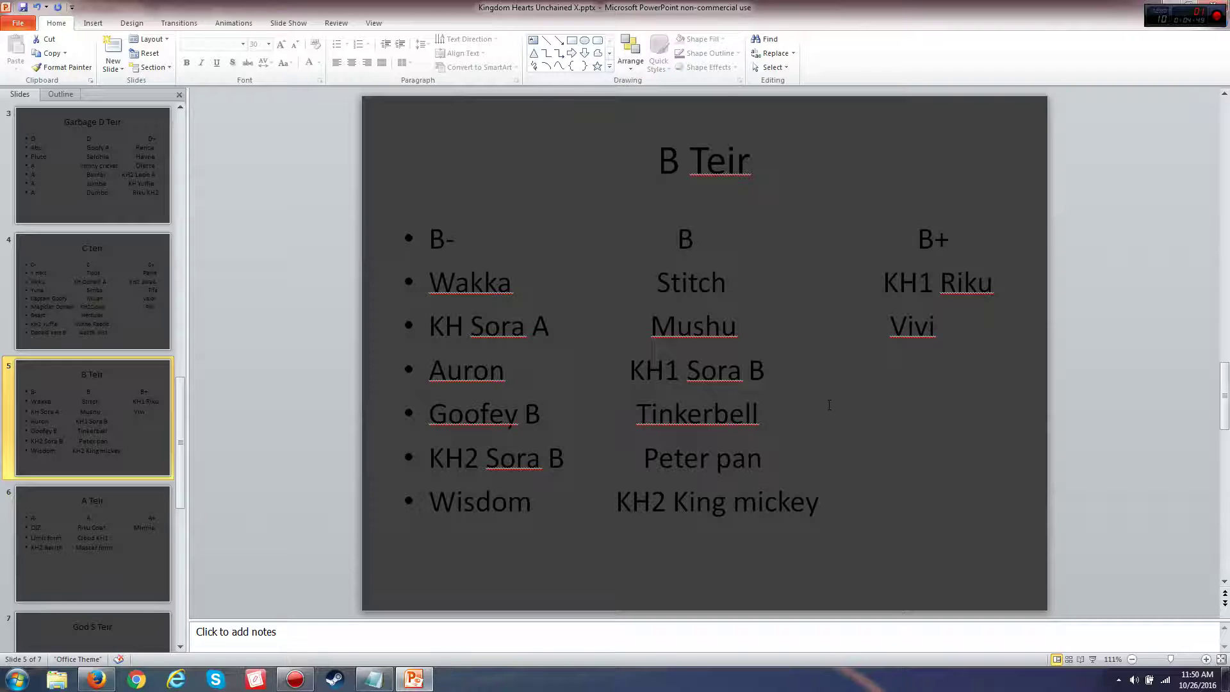
left_click(823, 503)
key("Return")
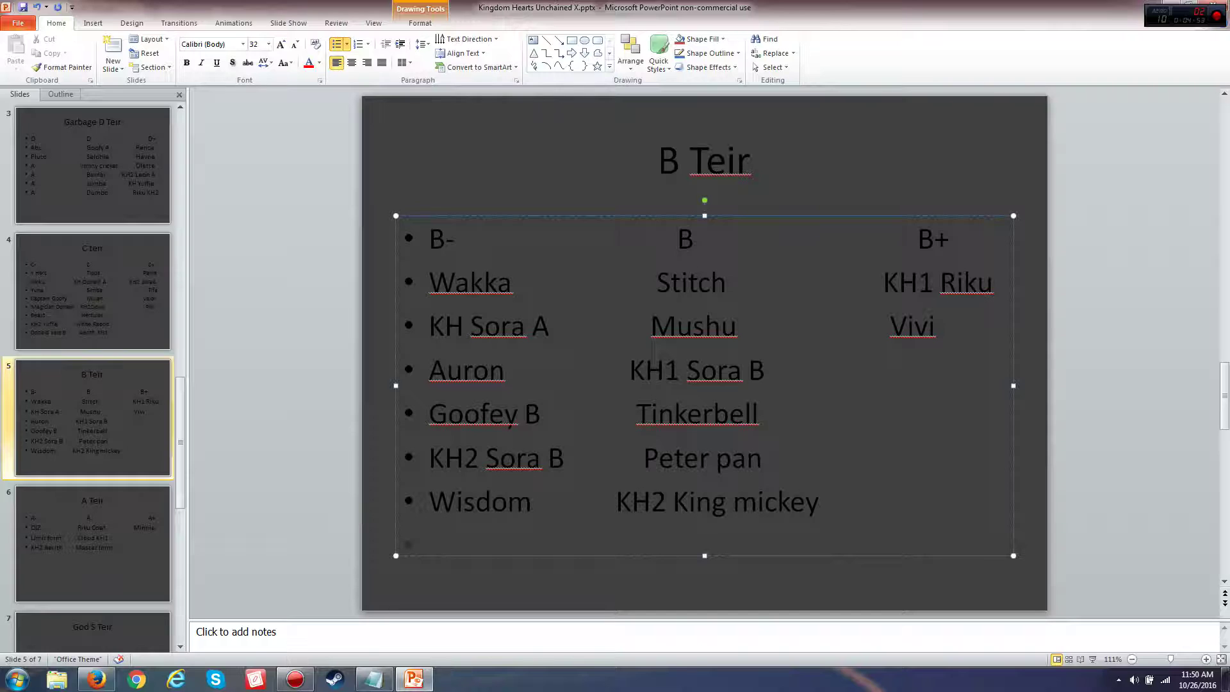
key("alt")
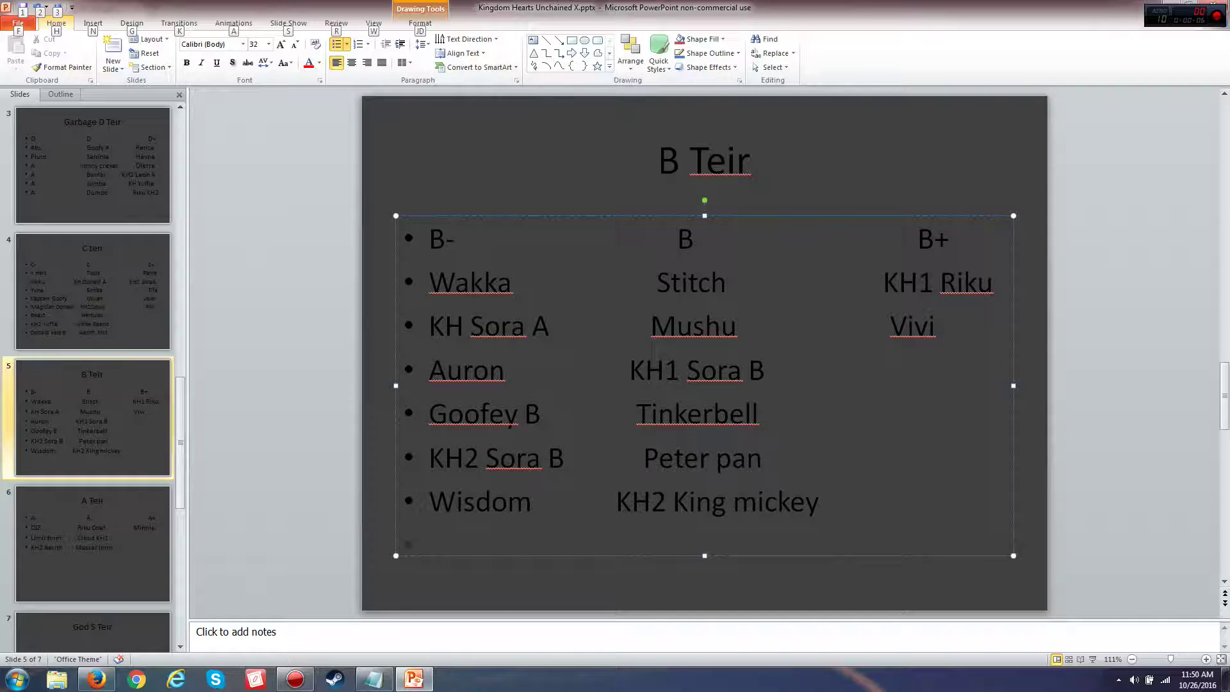
key("Escape")
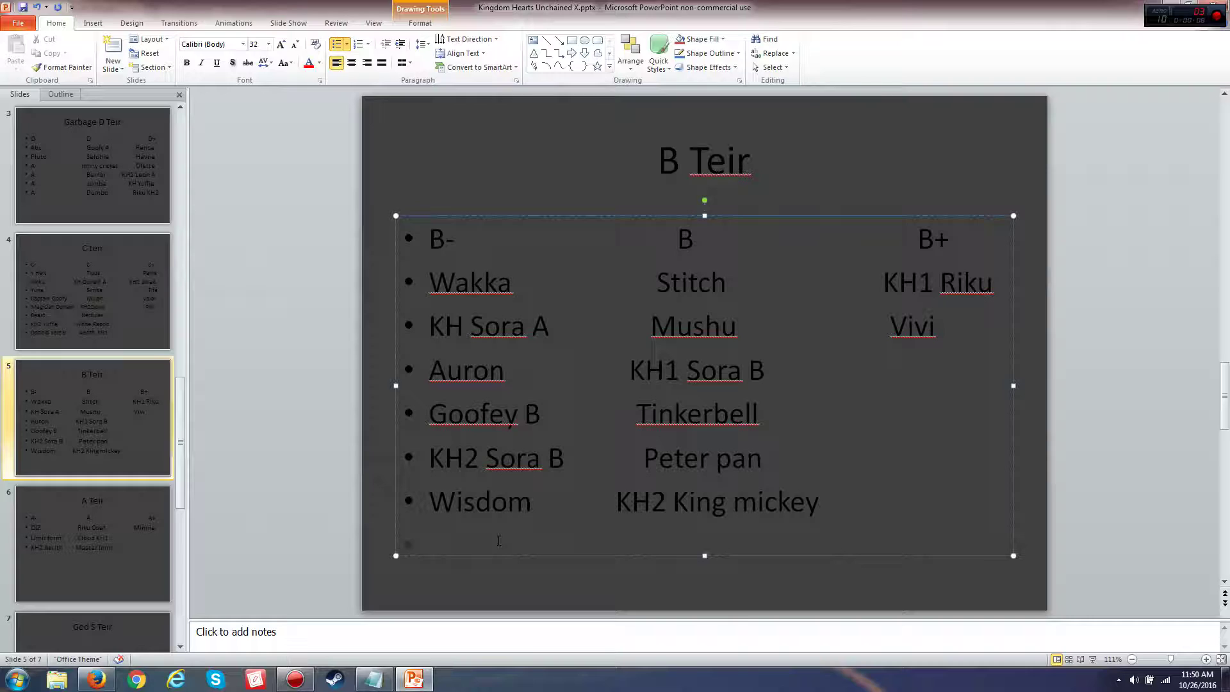
type("-")
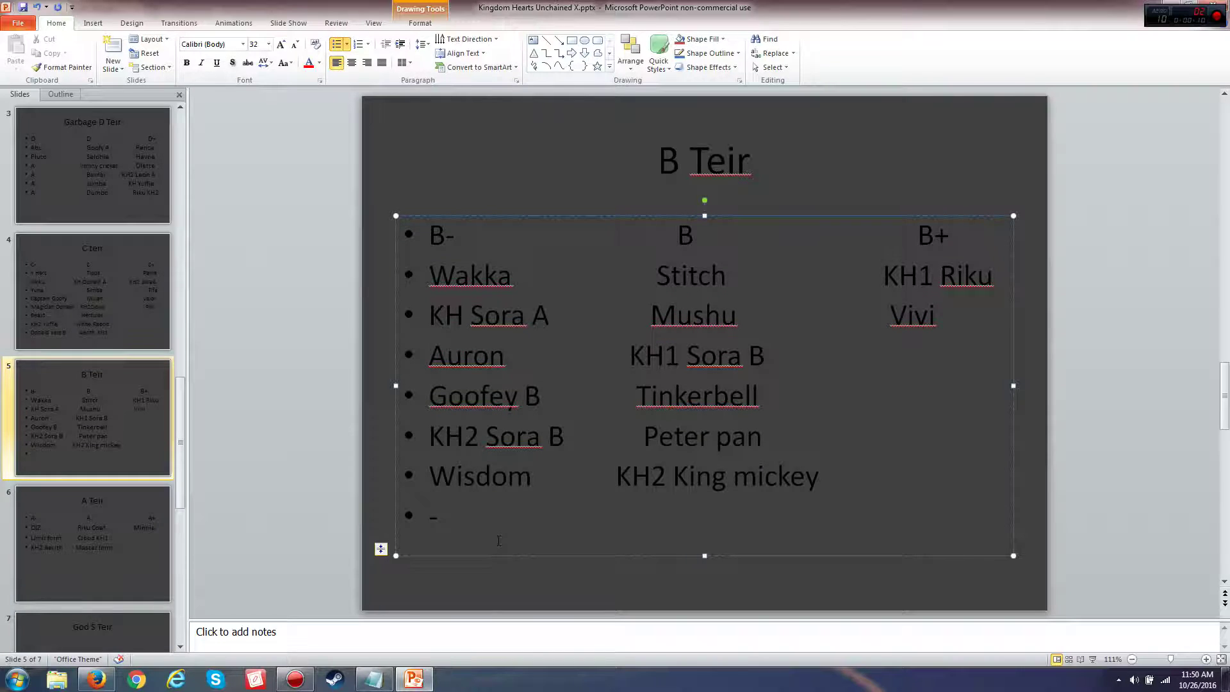
key("Tab")
key("Tab")
key("Tab")
key("Tab")
Enter KH 2 LeonB in the B column of the new row and align it.
type("KH Leon")
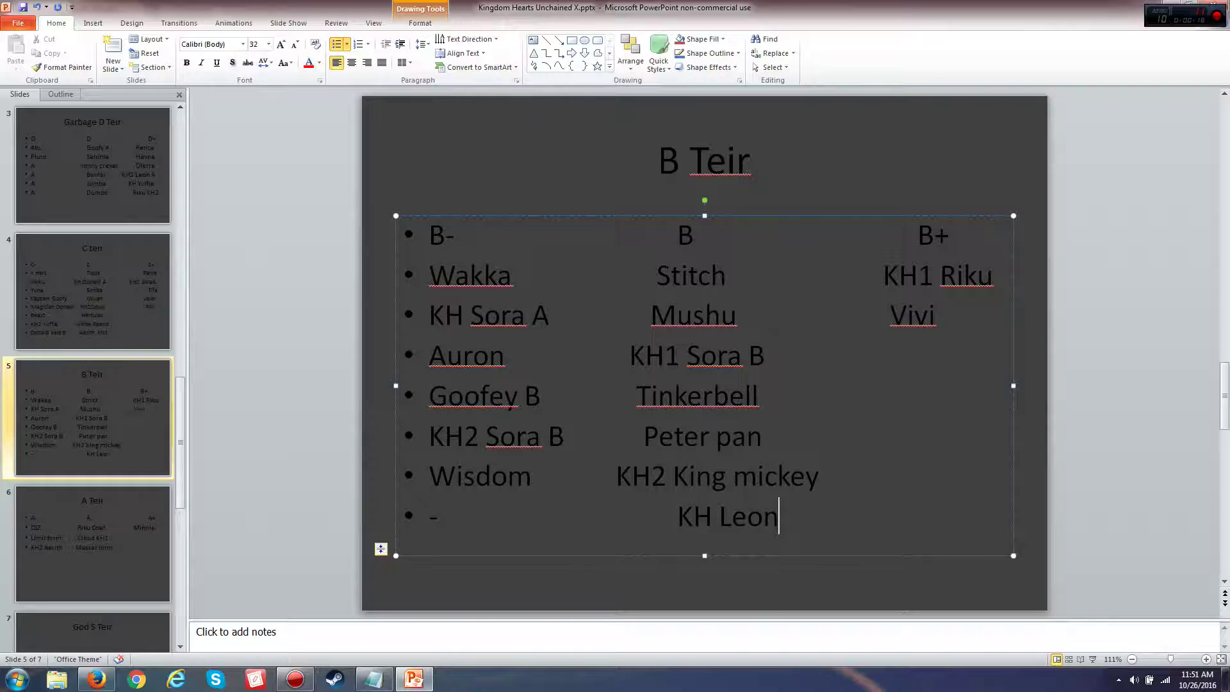
key("Left")
key("Left")
key("Left")
key("Right")
type("2")
key("Right")
key("Right")
key("Right")
key("Right")
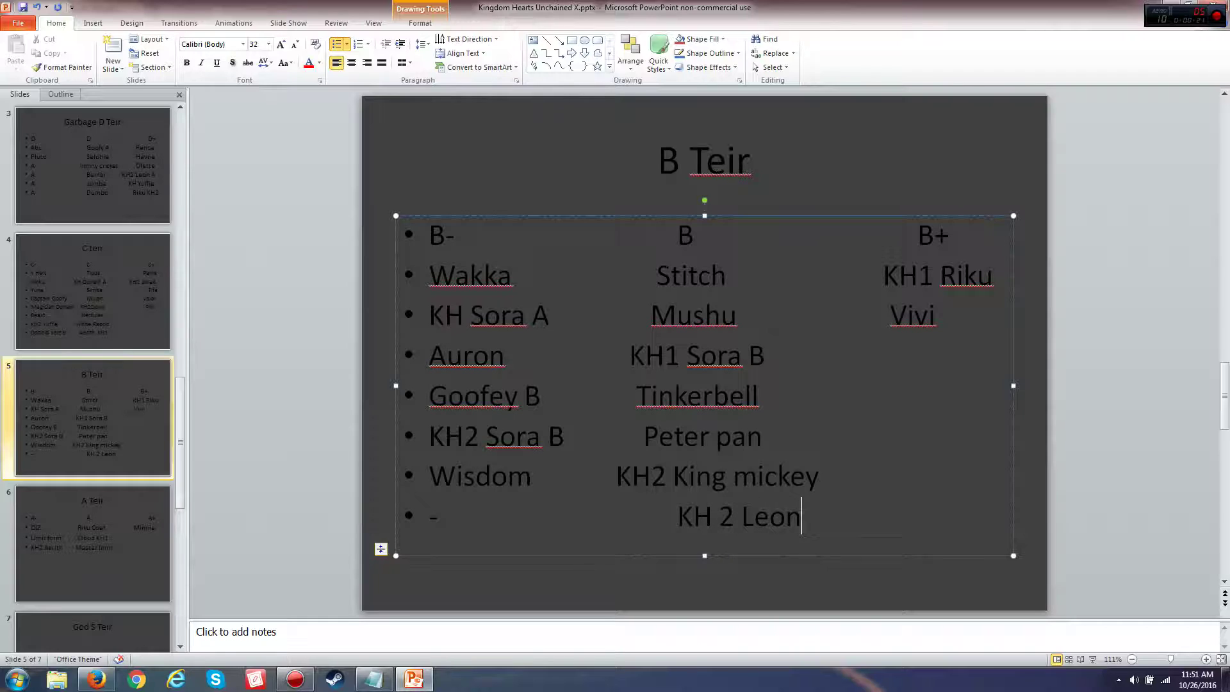
type("B")
key("Home")
key("BackSpace")
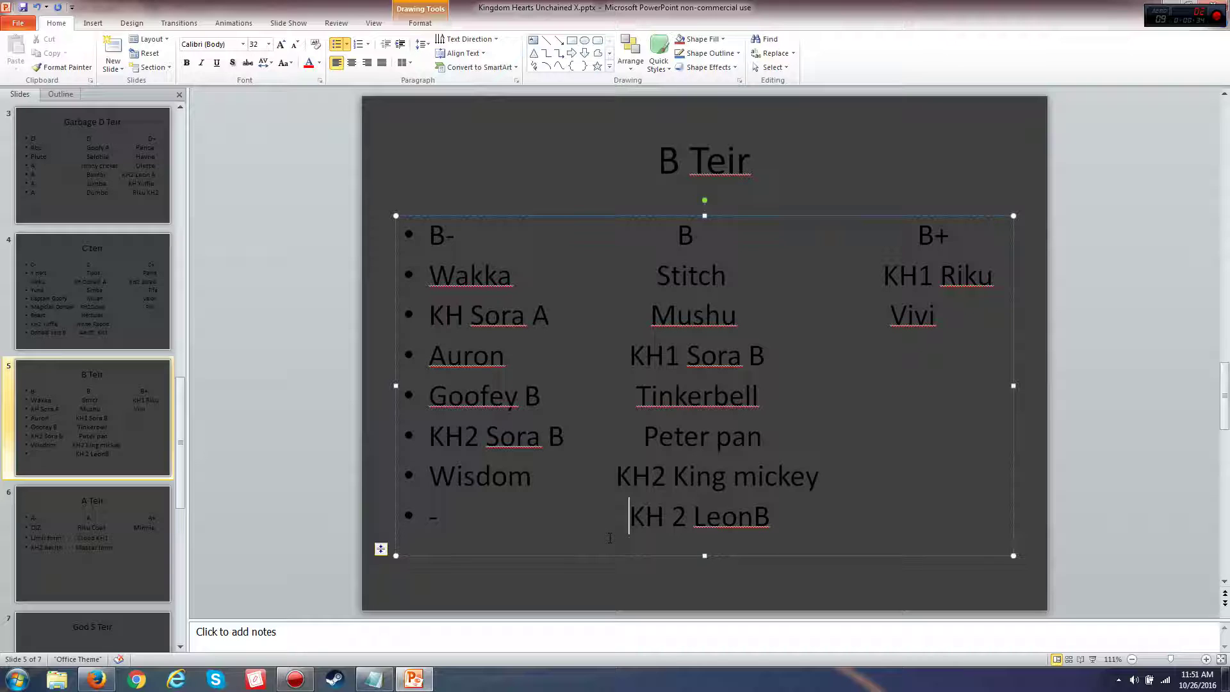
Cut the KH2 Leon B line from the Notepad medal list, leaving Daisy first.
left_click(102, 683)
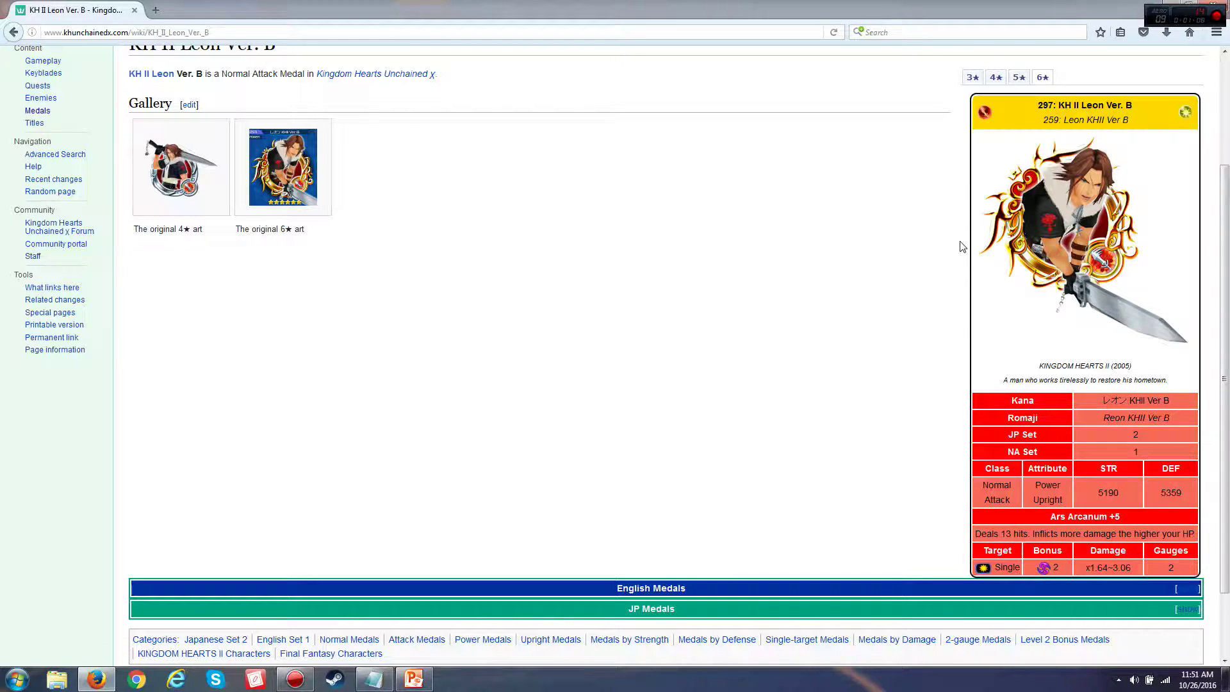
left_click(374, 679)
left_click_drag(791, 189, 724, 192)
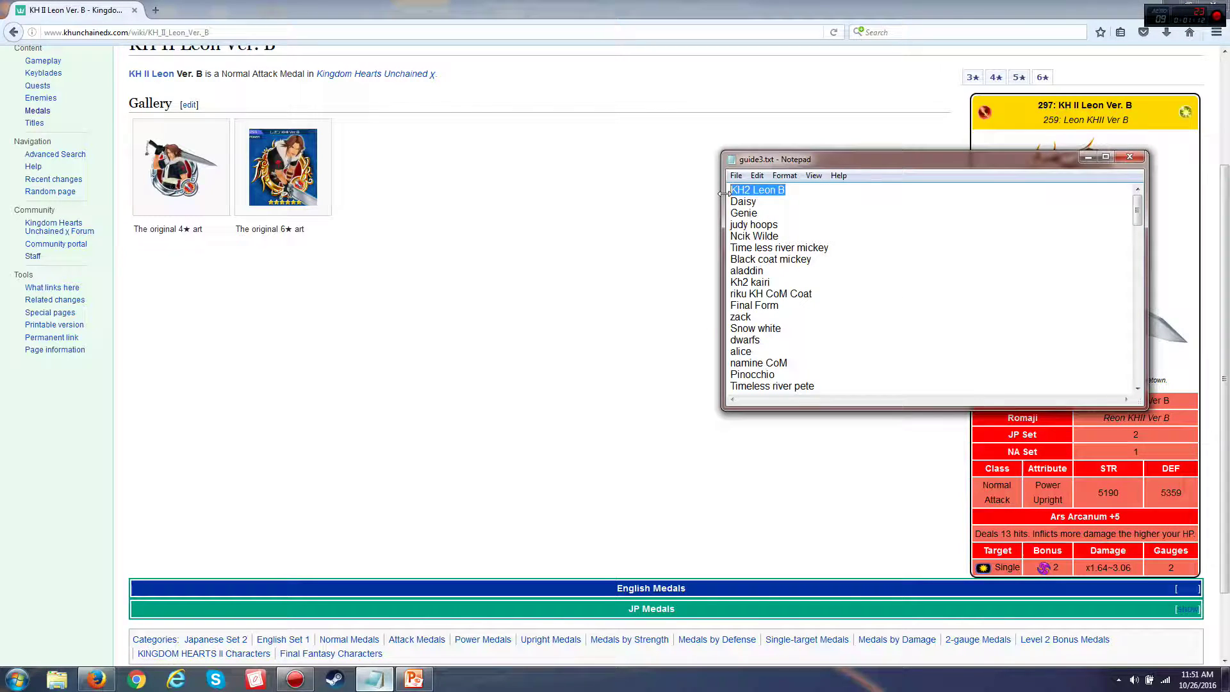
key("ctrl+x")
key("Delete")
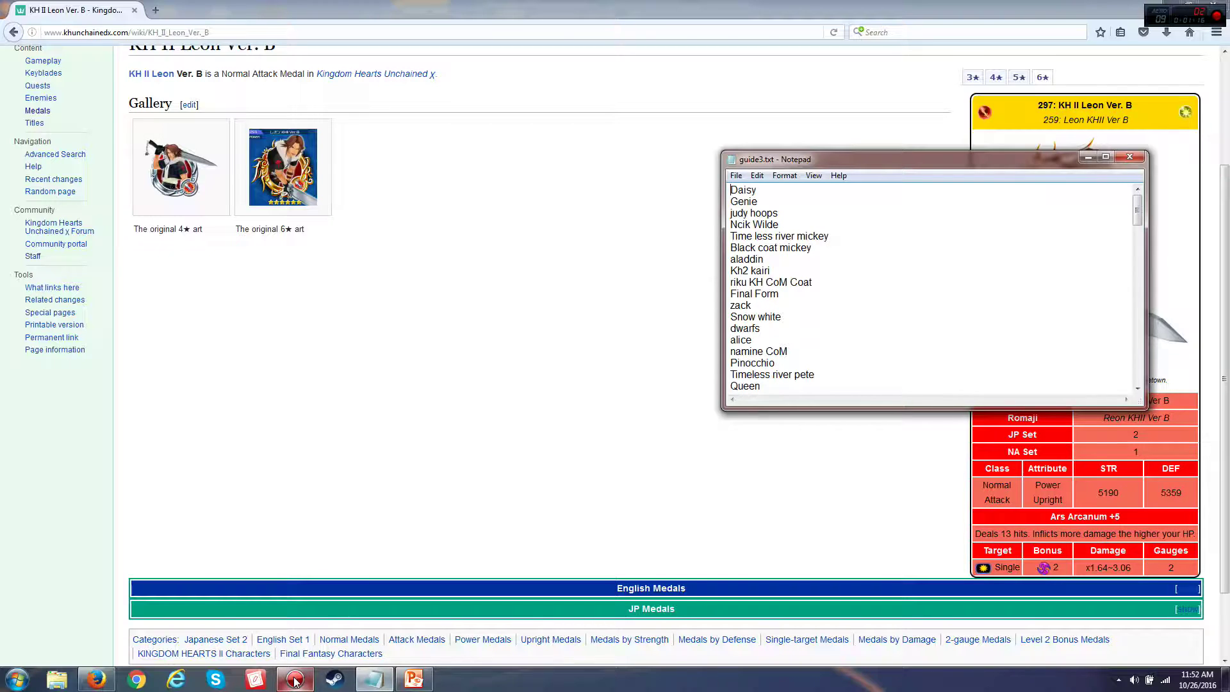
left_click(374, 679)
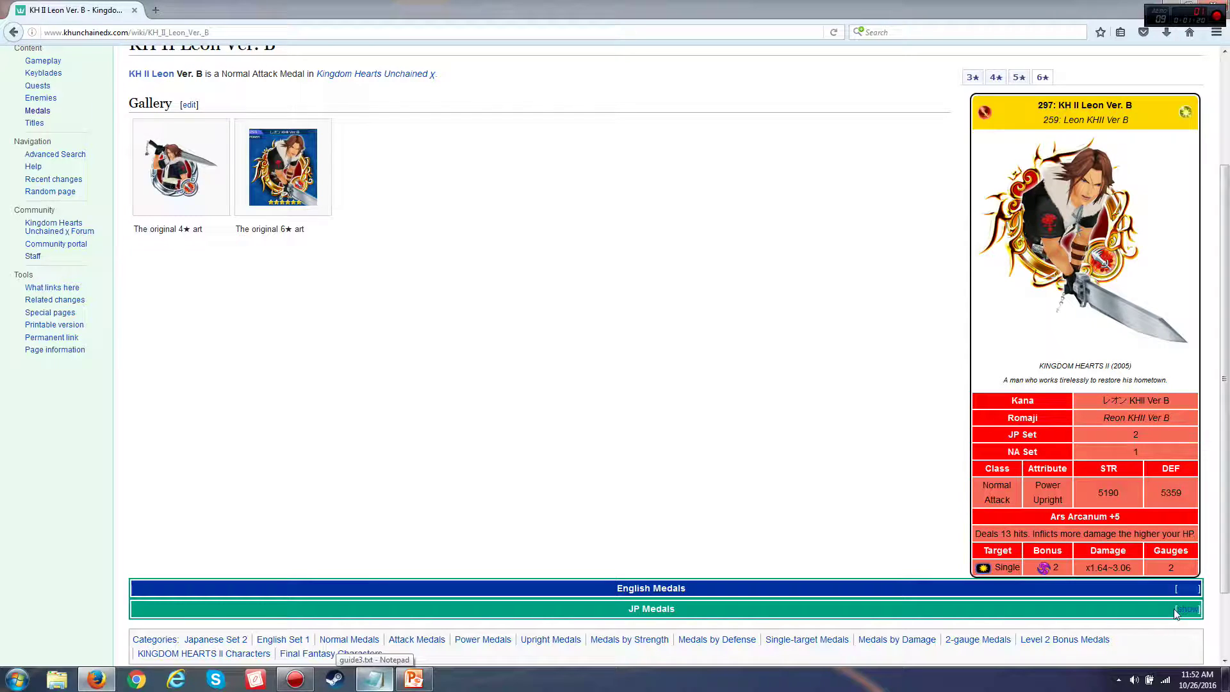
View Daisy's 6★ medal on the wiki: STR 5168, DEF 5372, Cura +5, x1.47 damage.
left_click(1186, 588)
scroll(1088, 576, "down", 2)
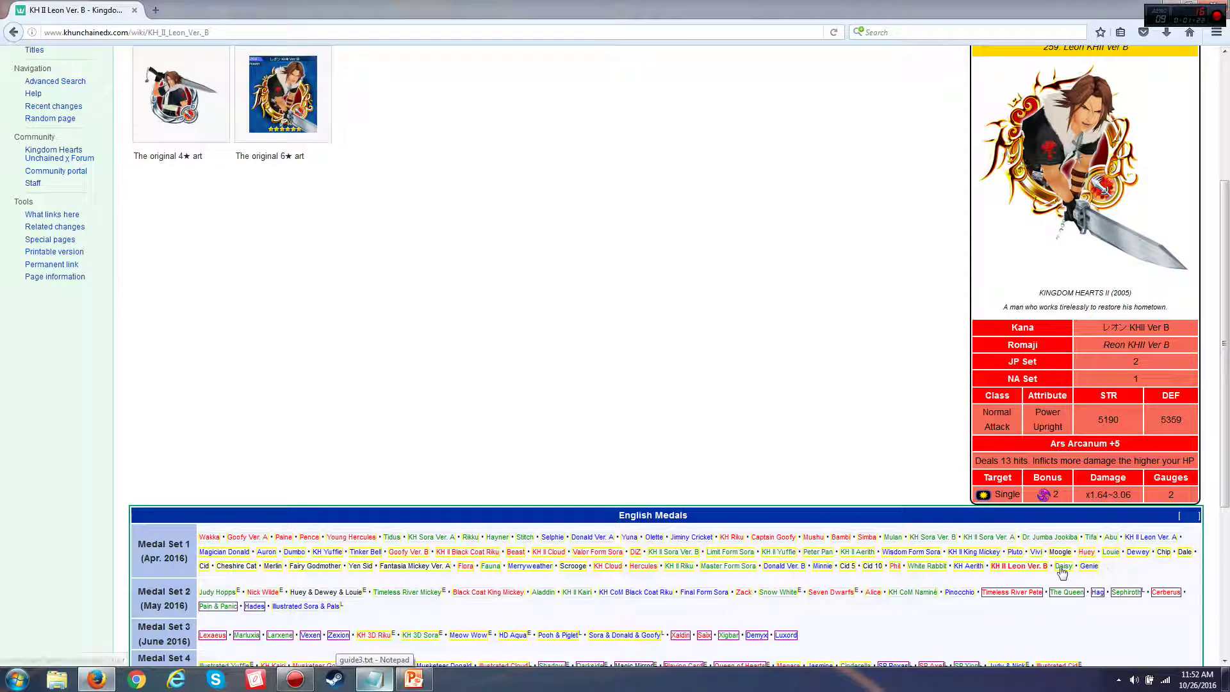
left_click(1062, 568)
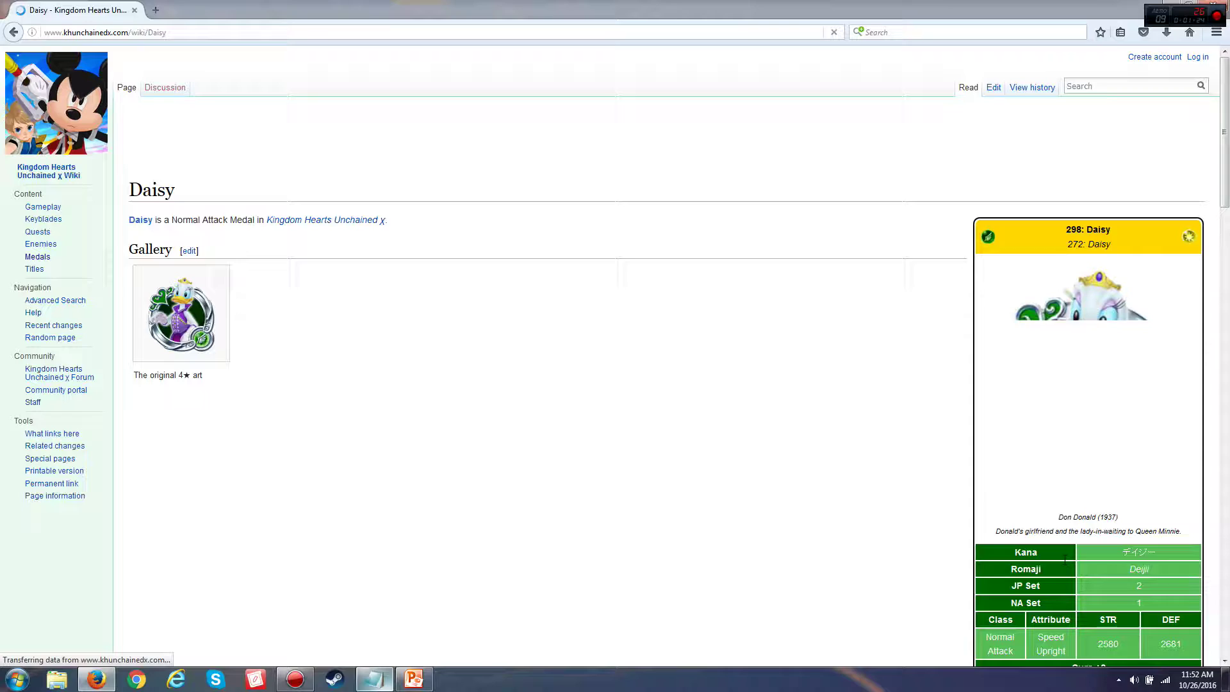
scroll(1065, 557, "down", 2)
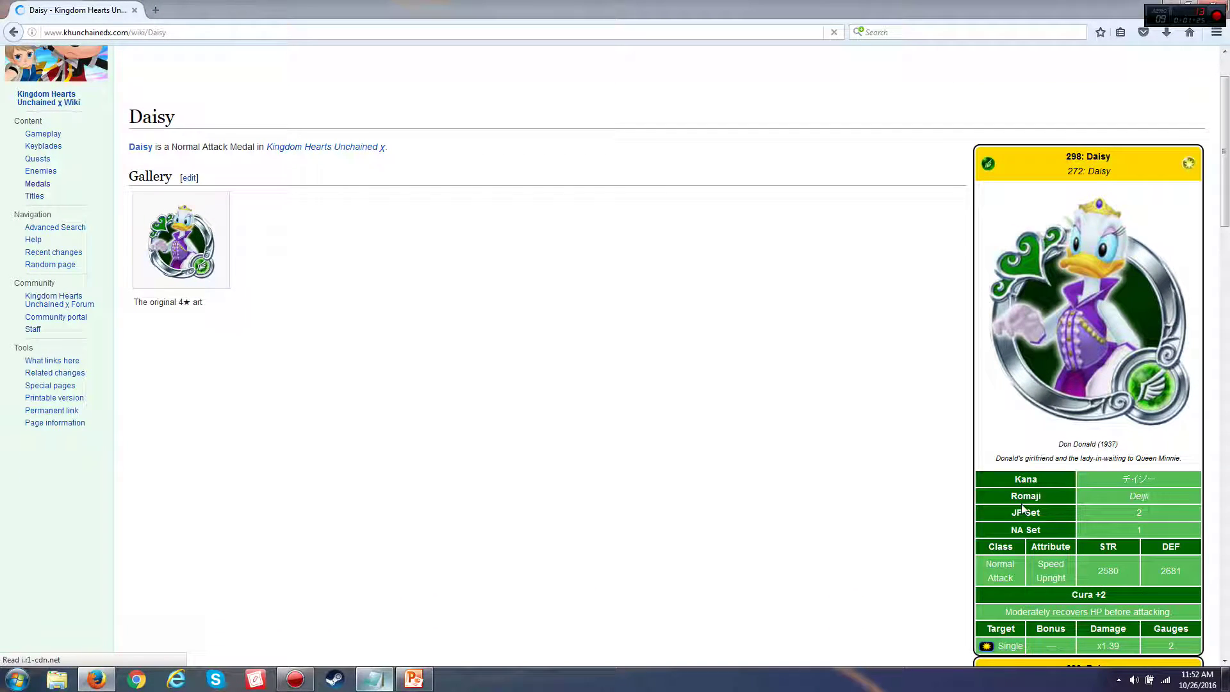
left_click(1042, 151)
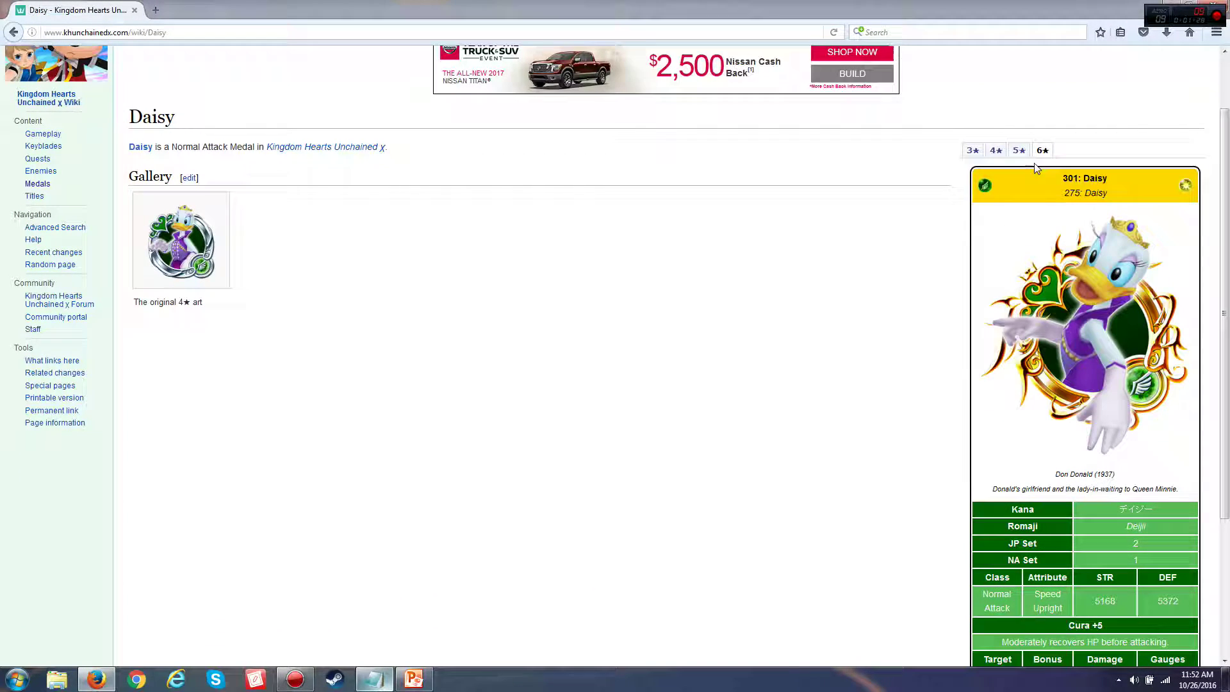
scroll(999, 385, "down", 2)
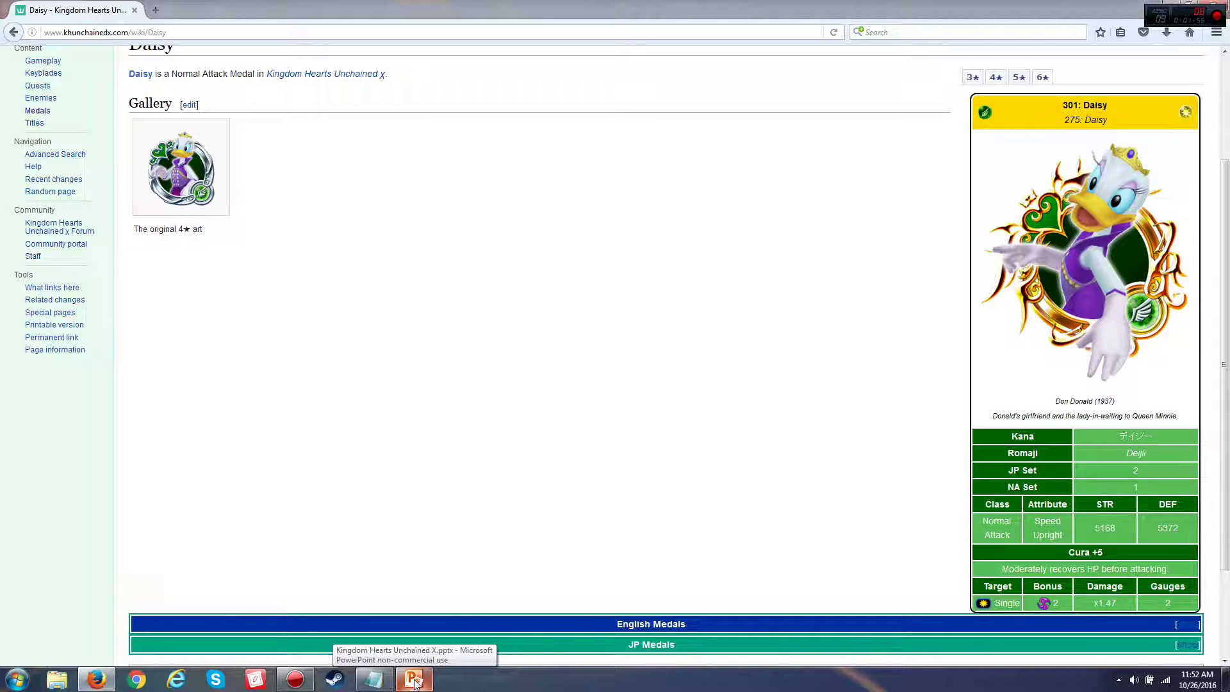
Enter Daisy in the empty last B- bullet of the B Teir slide, correcting 'Daisey'.
left_click(415, 682)
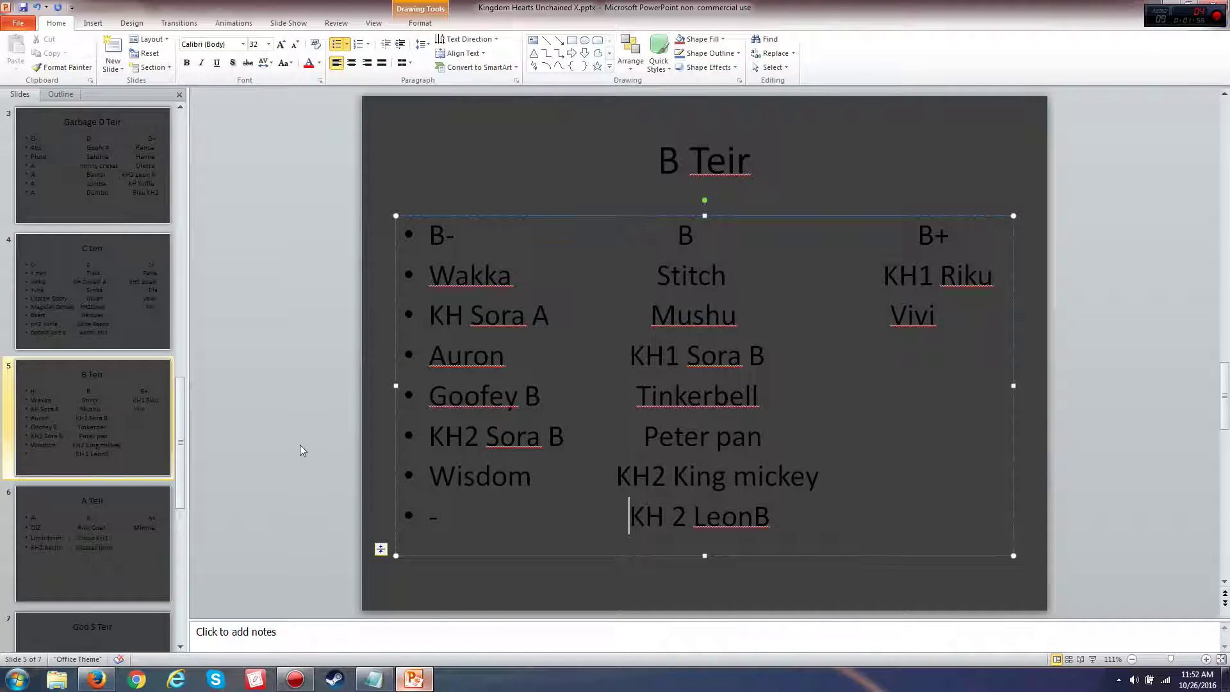
left_click(448, 515)
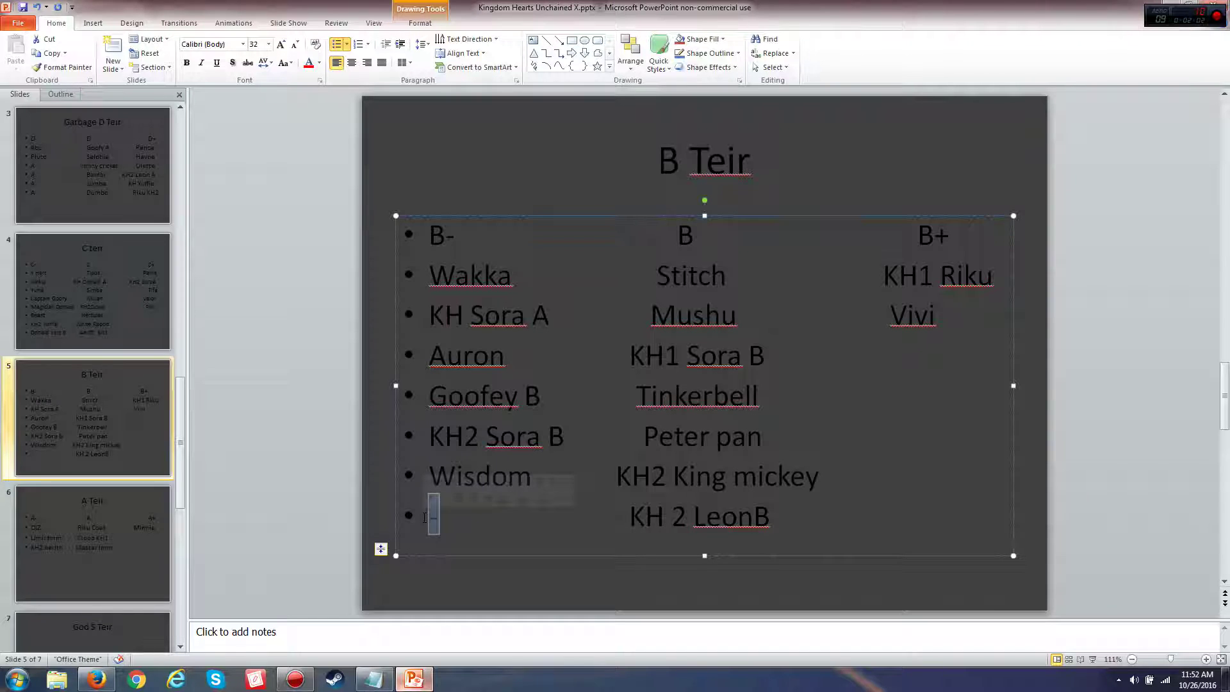
type("Daisey")
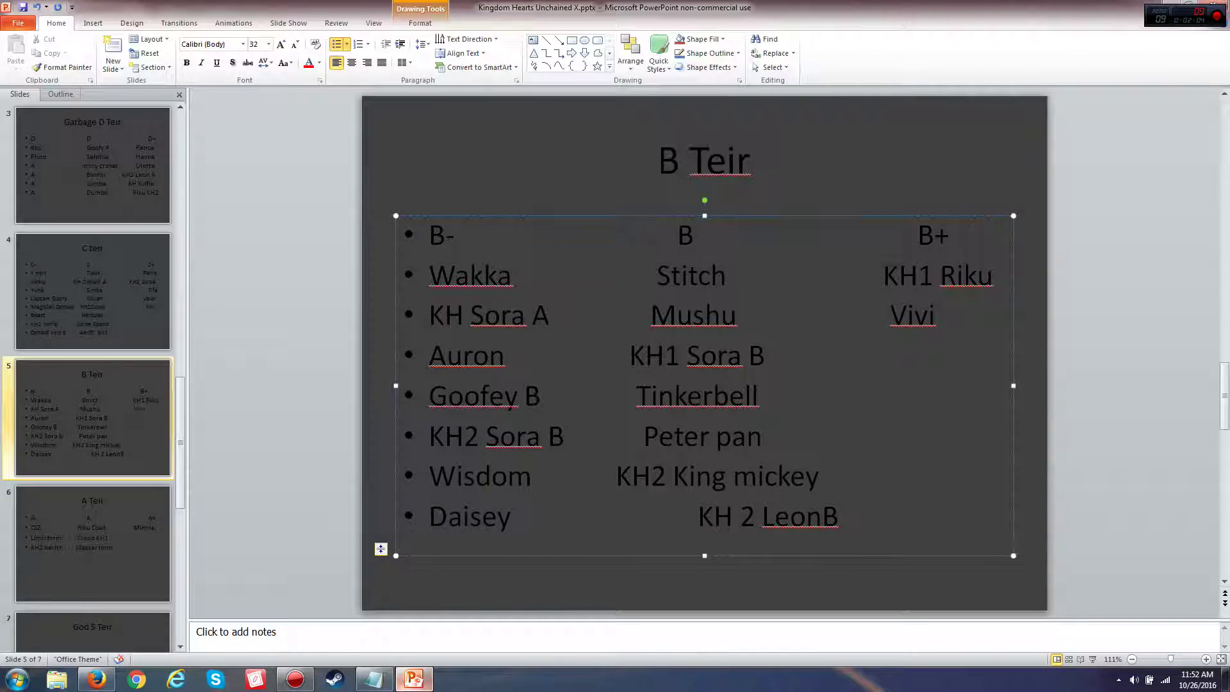
left_click(384, 682)
left_click(510, 515)
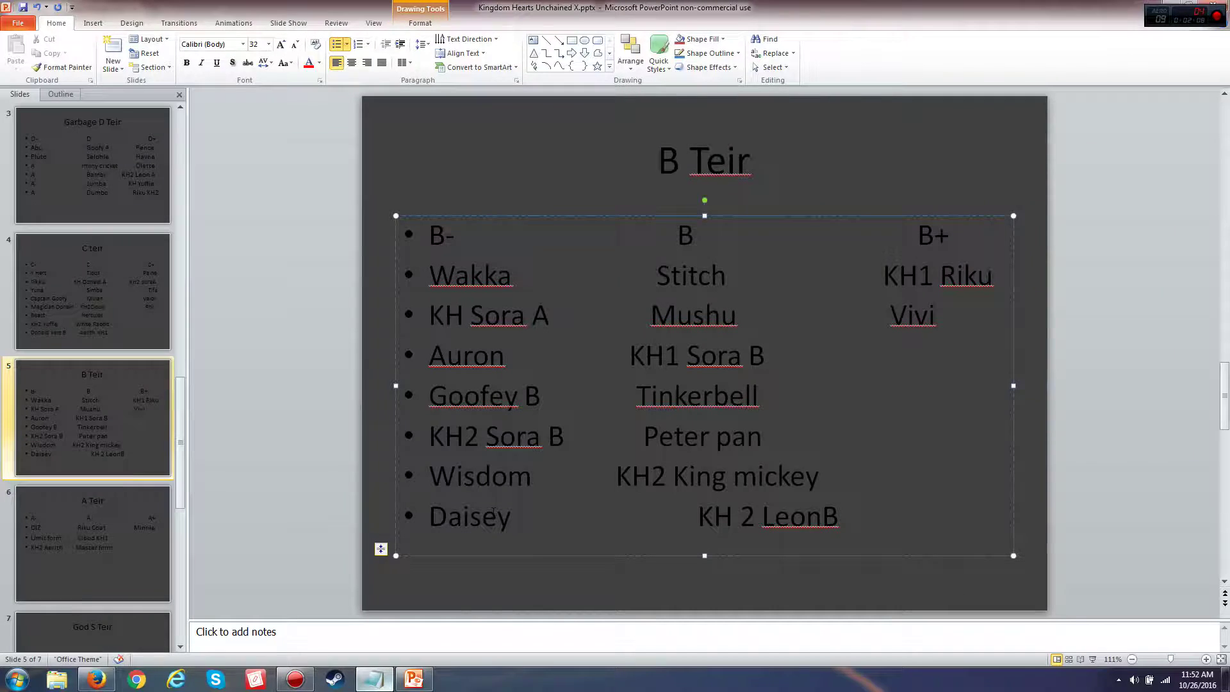
key("Left")
key("BackSpace")
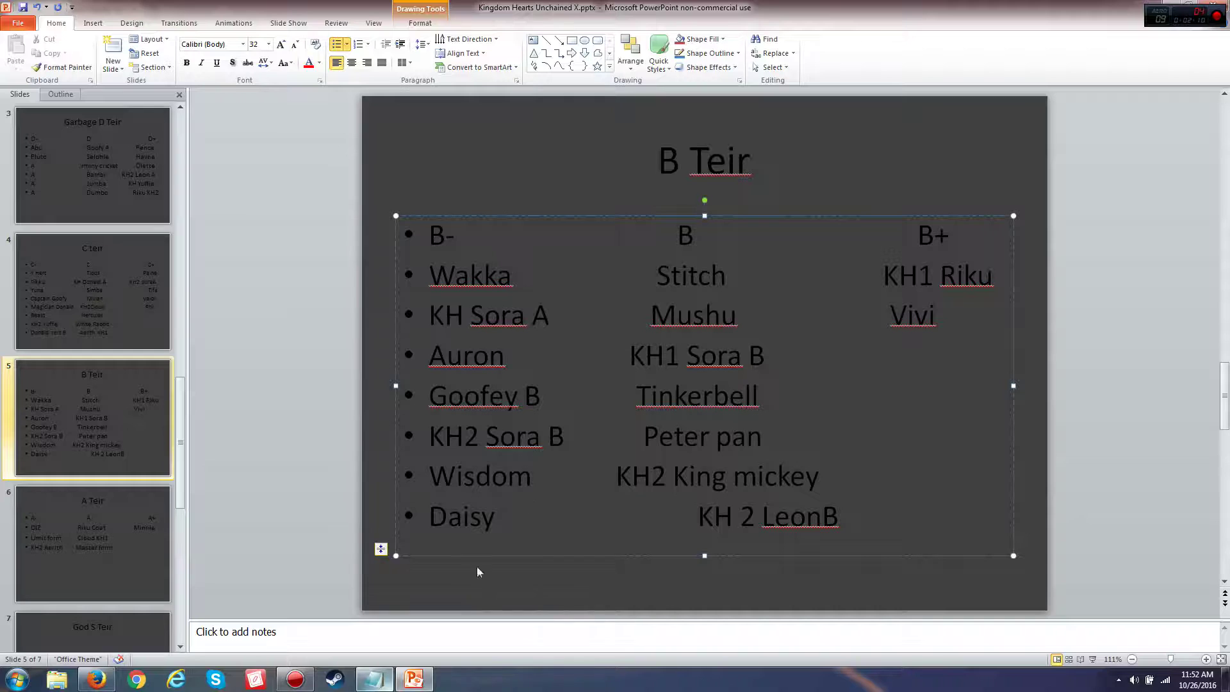
left_click(96, 680)
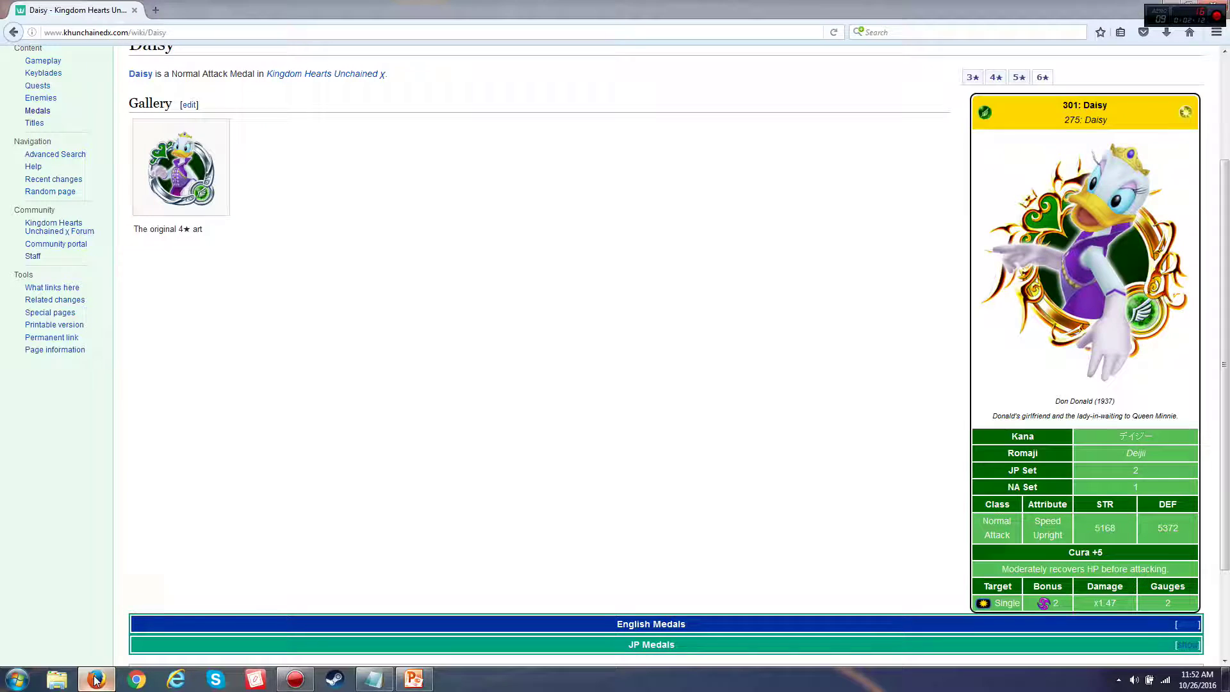
Delete the Daisy line from the top of the guide3.txt list.
left_click(373, 680)
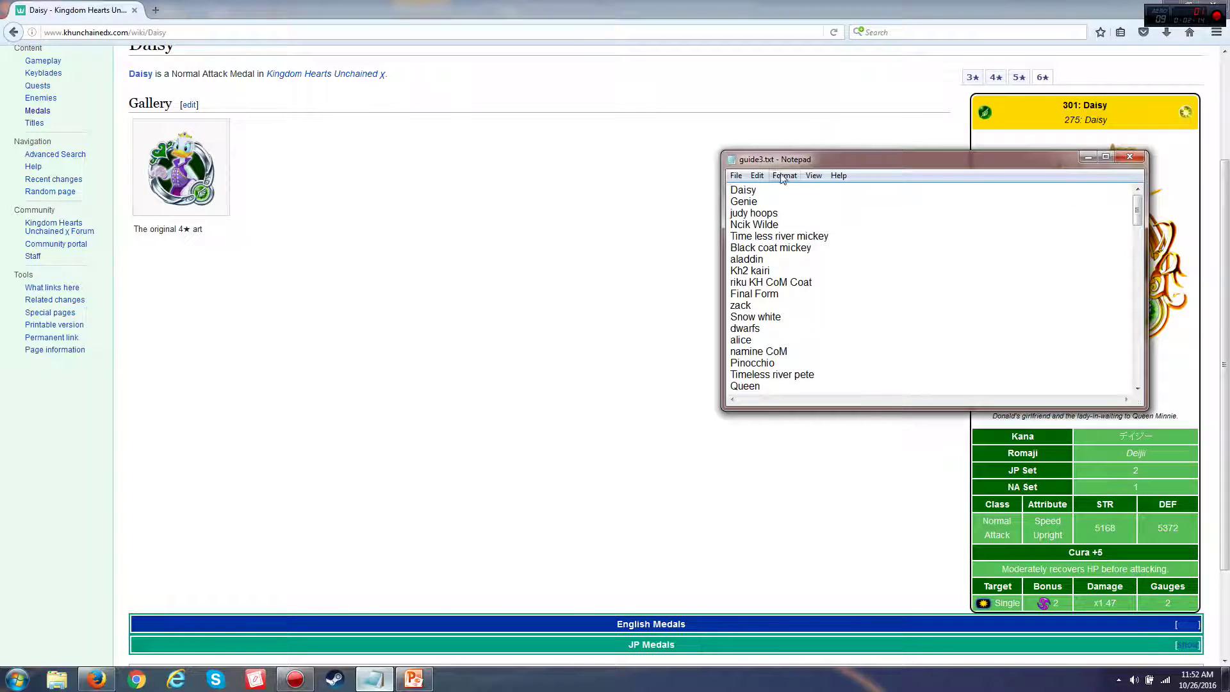
left_click_drag(759, 190, 710, 192)
key("BackSpace")
key("Delete")
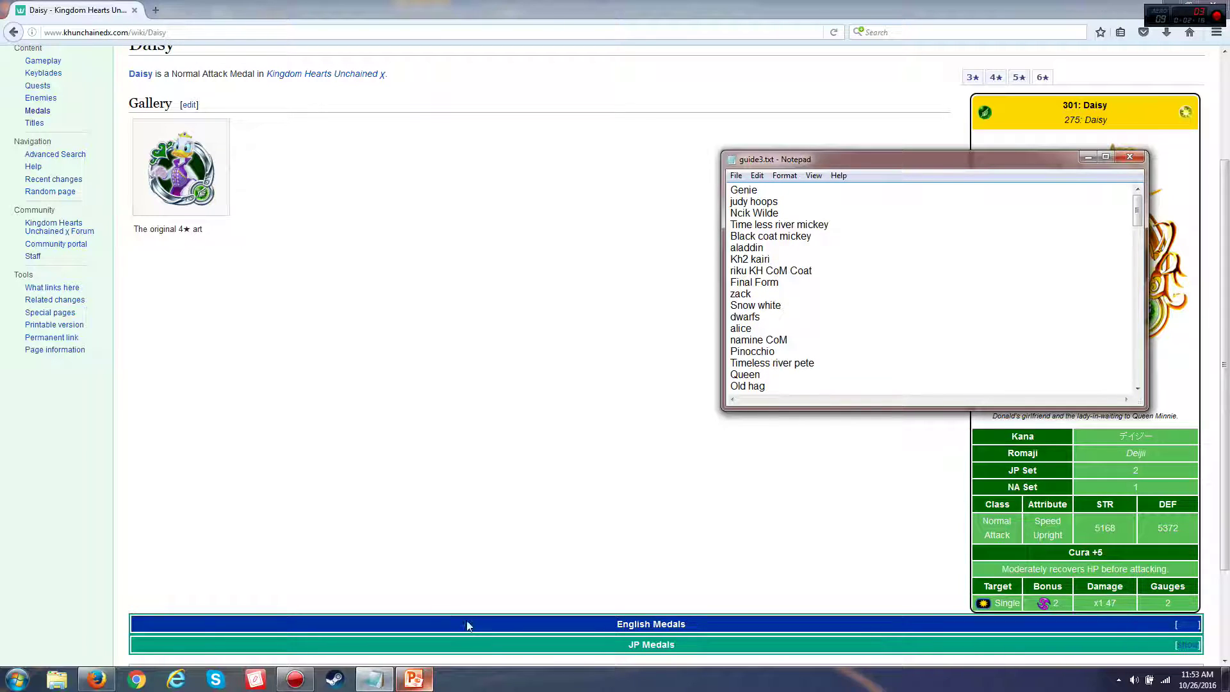
Look up Genie's 6★ medal stats (STR 5398) on the wiki's Genie page.
left_click(527, 551)
left_click(1188, 624)
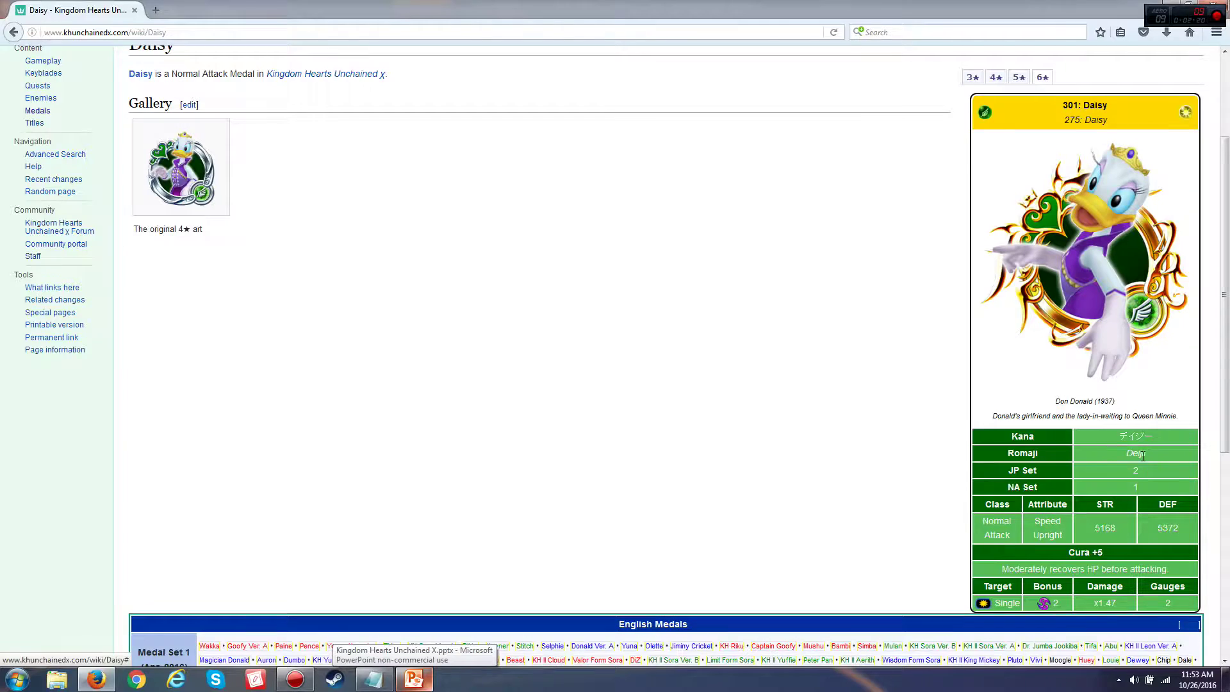
scroll(1142, 455, "down", 3)
left_click(1084, 529)
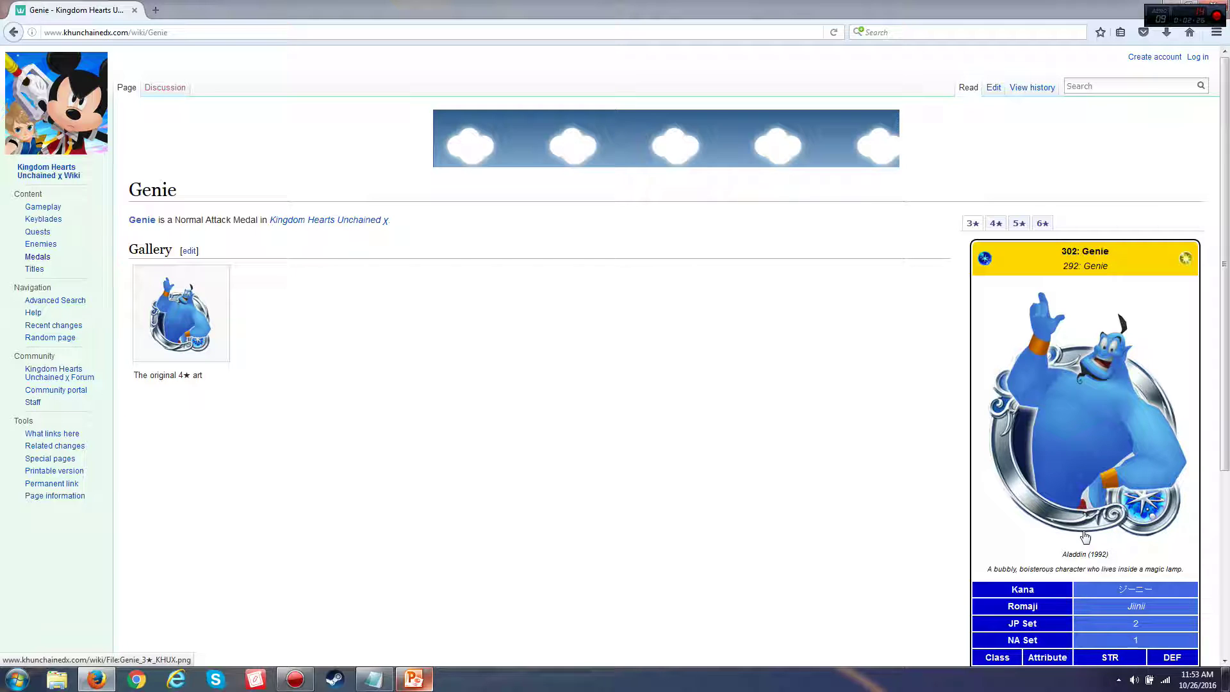
left_click(1042, 223)
scroll(1096, 331, "down", 3)
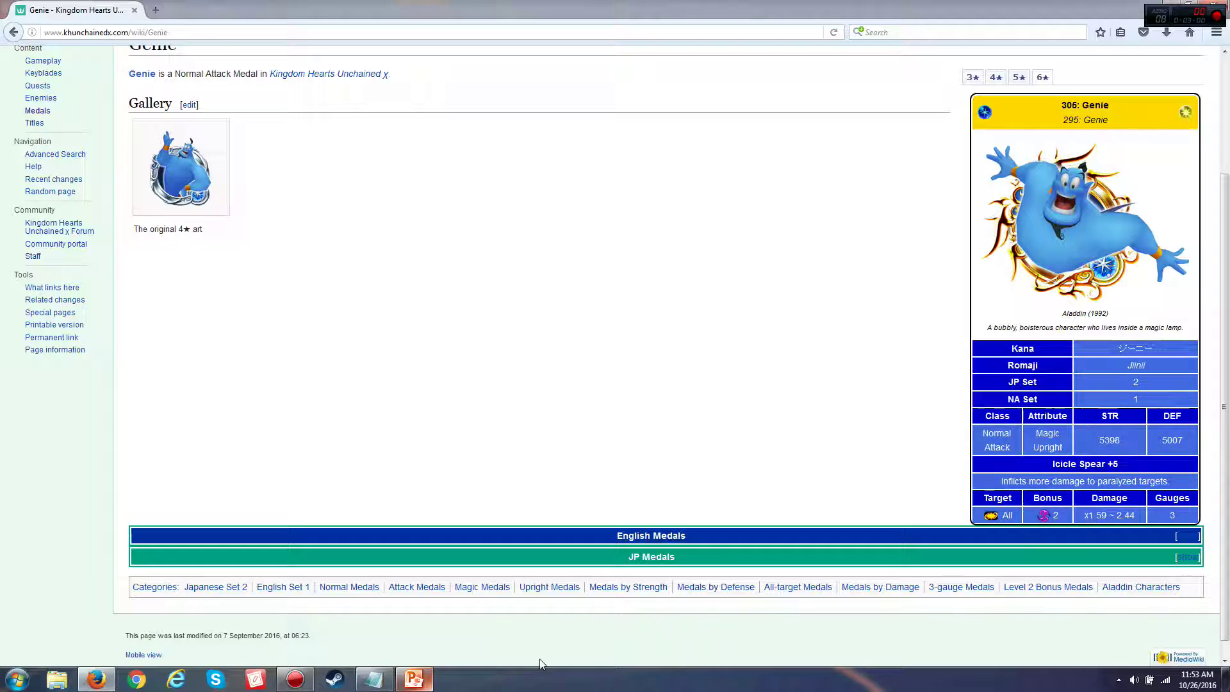
left_click(416, 680)
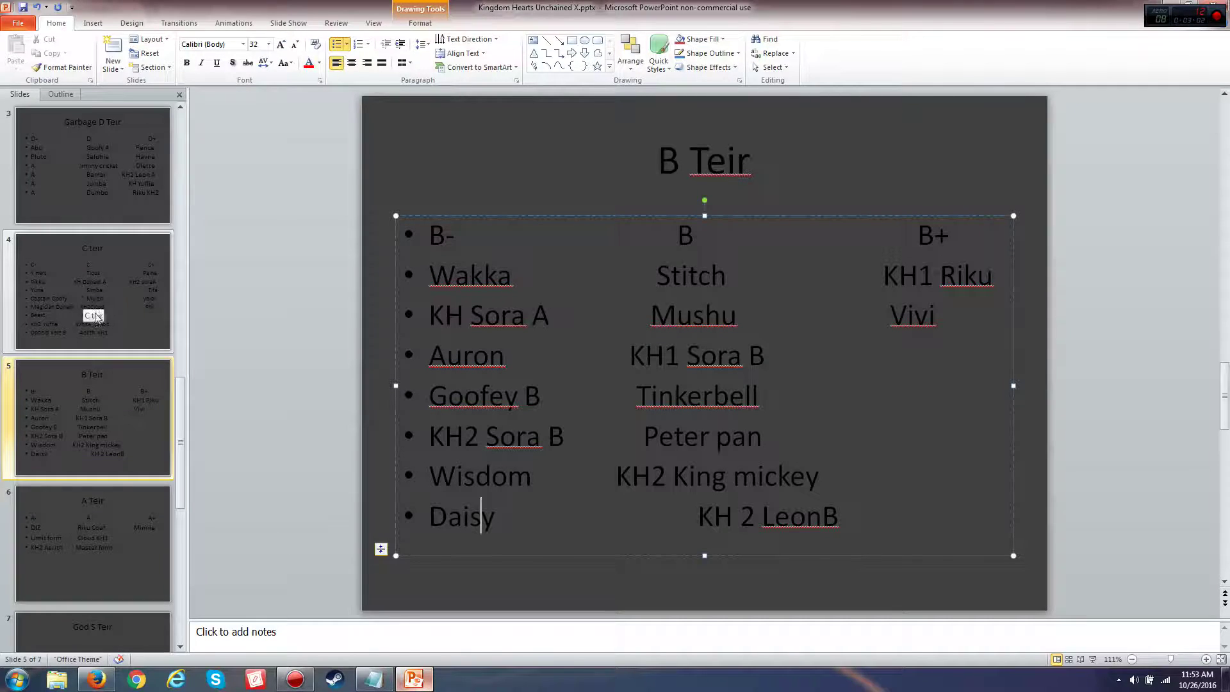
Add Genie under C+ on the Beast / Hercules row of the C teir slide, fixing 'Gennie'.
left_click(129, 319)
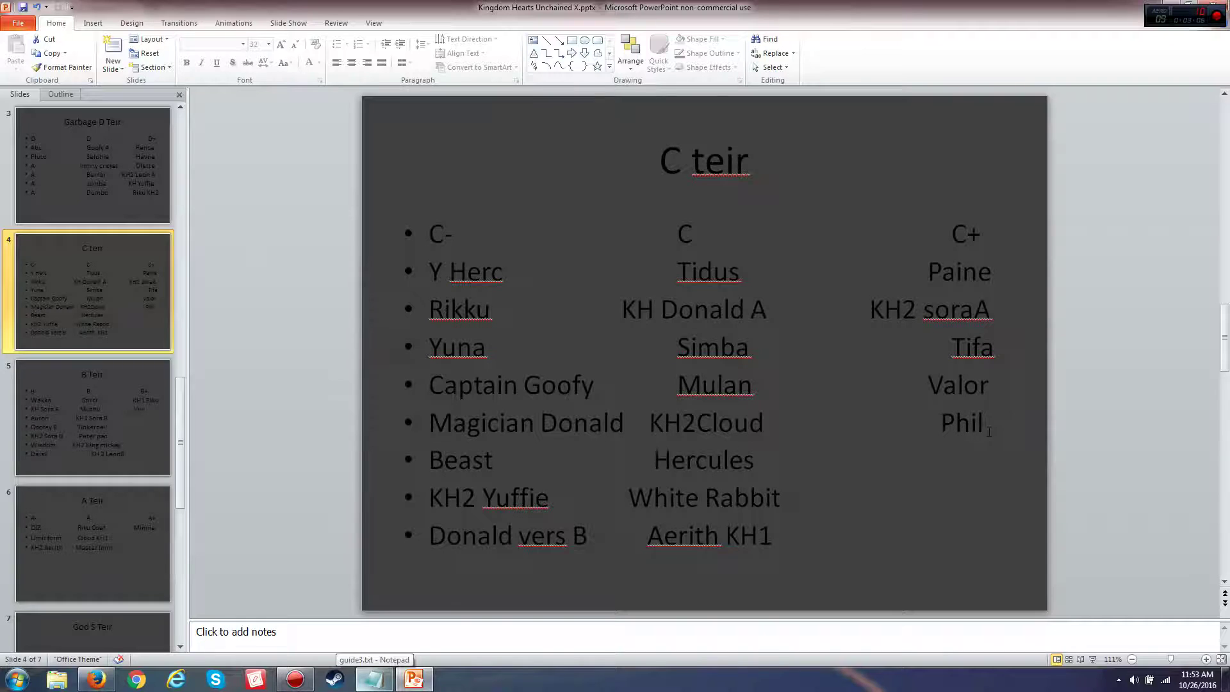
left_click(796, 472)
key("Tab")
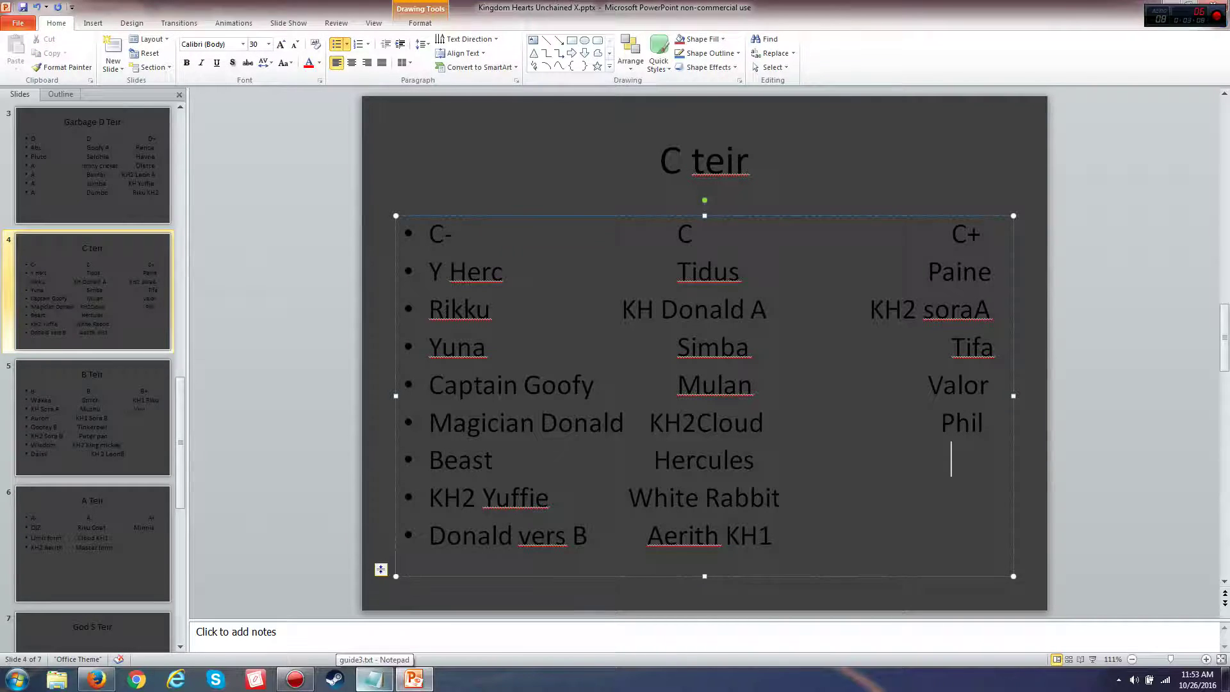
type("Gen")
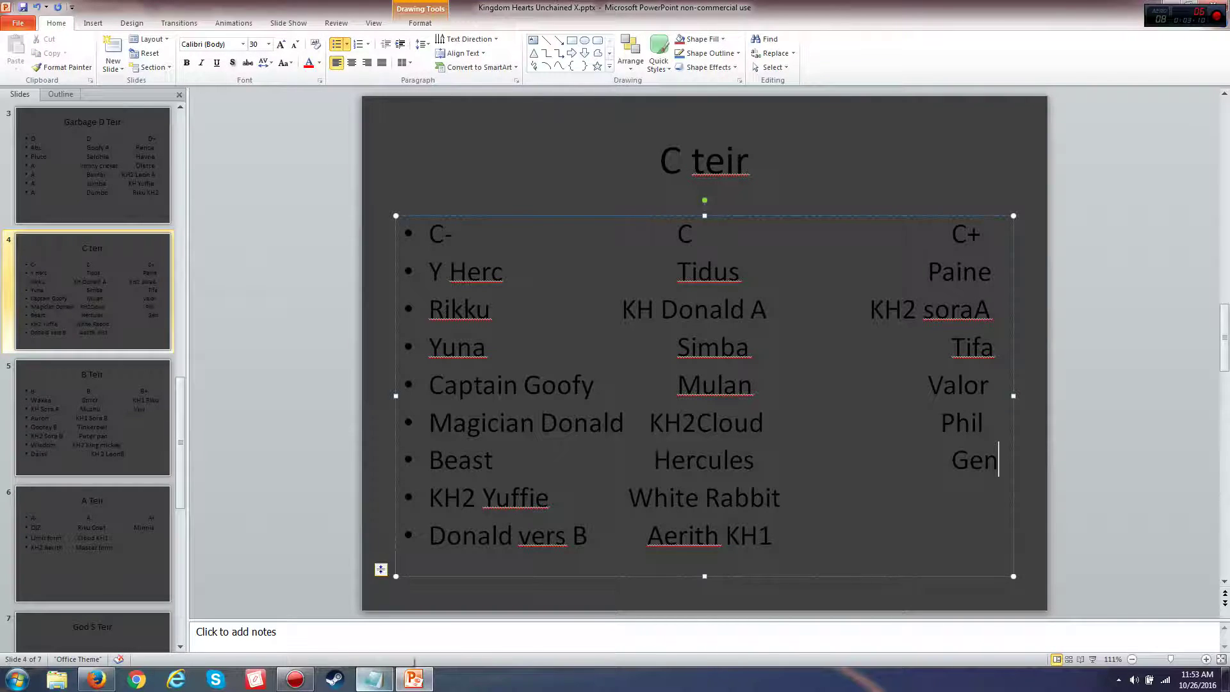
type("nie")
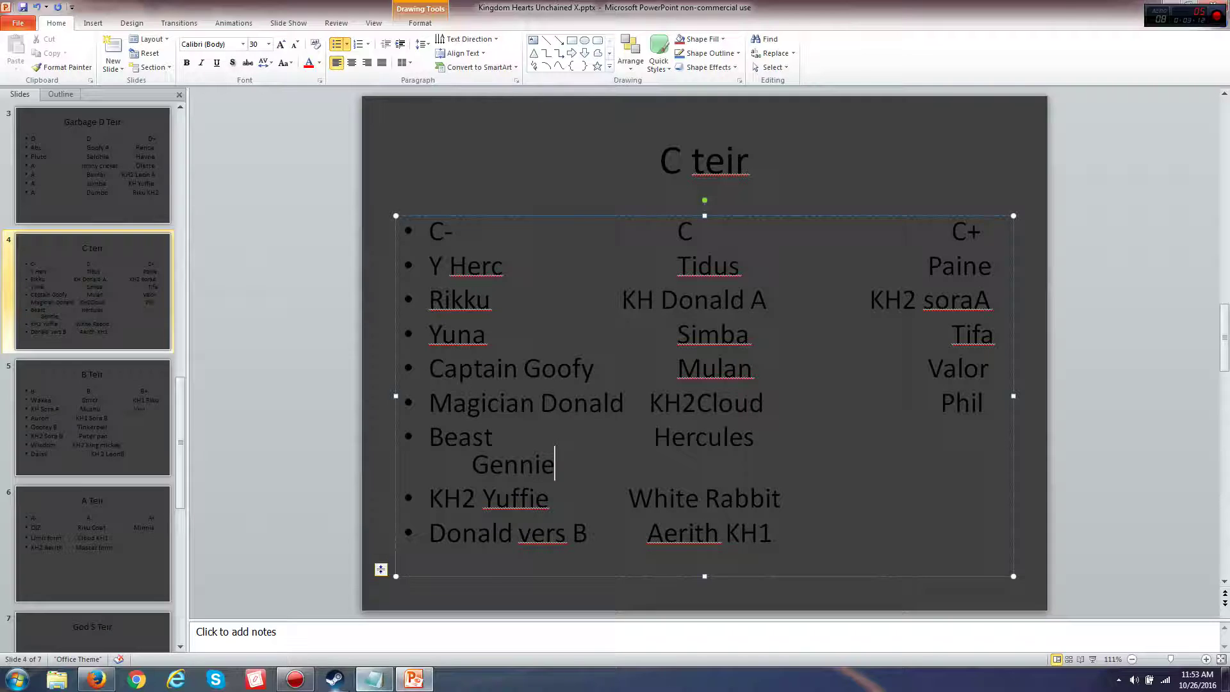
left_click(374, 679)
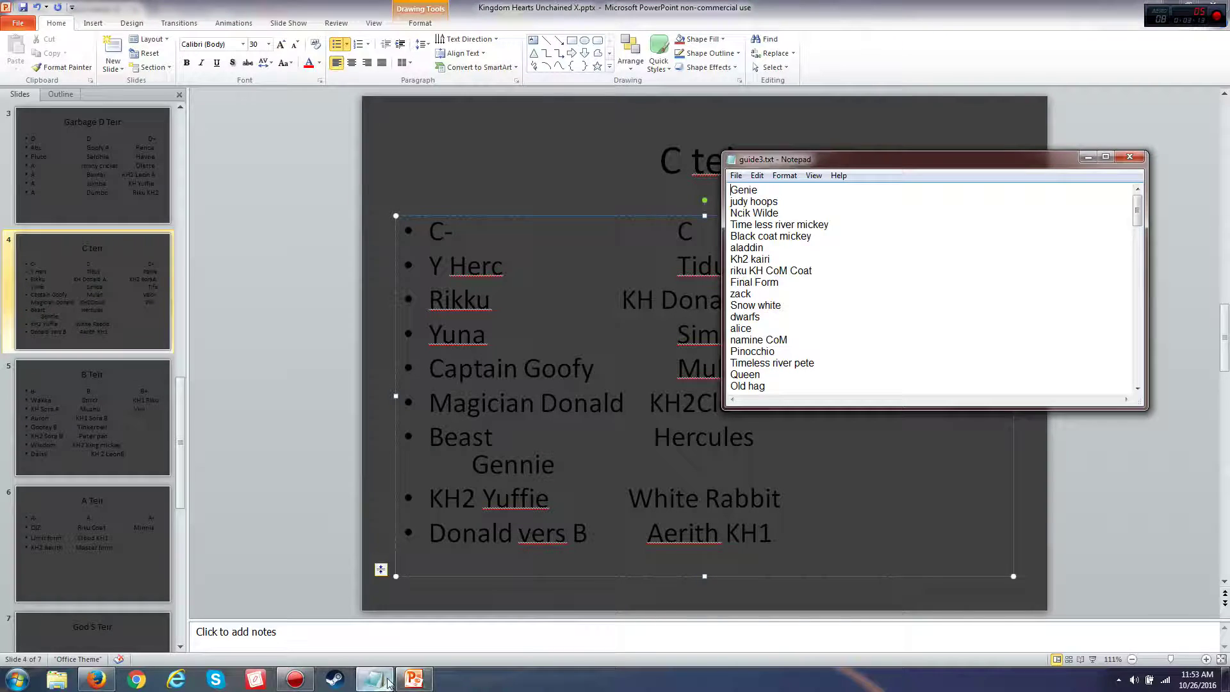
left_click(521, 453)
key("BackSpace")
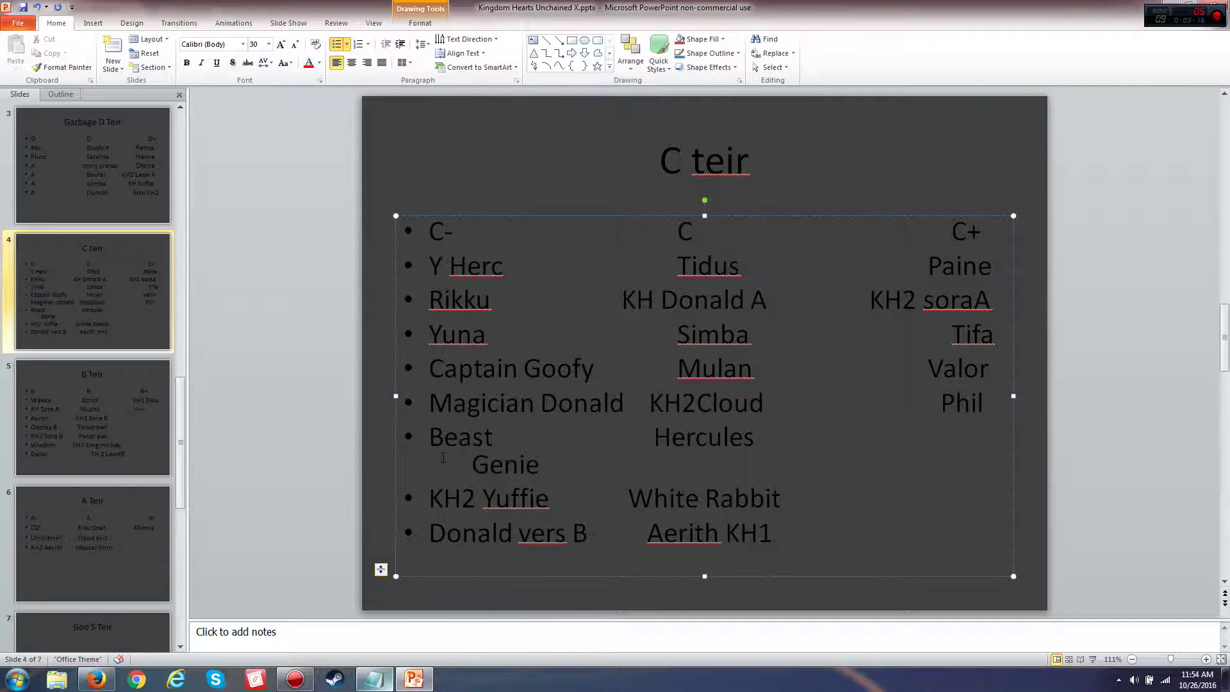
key("Home")
key("BackSpace")
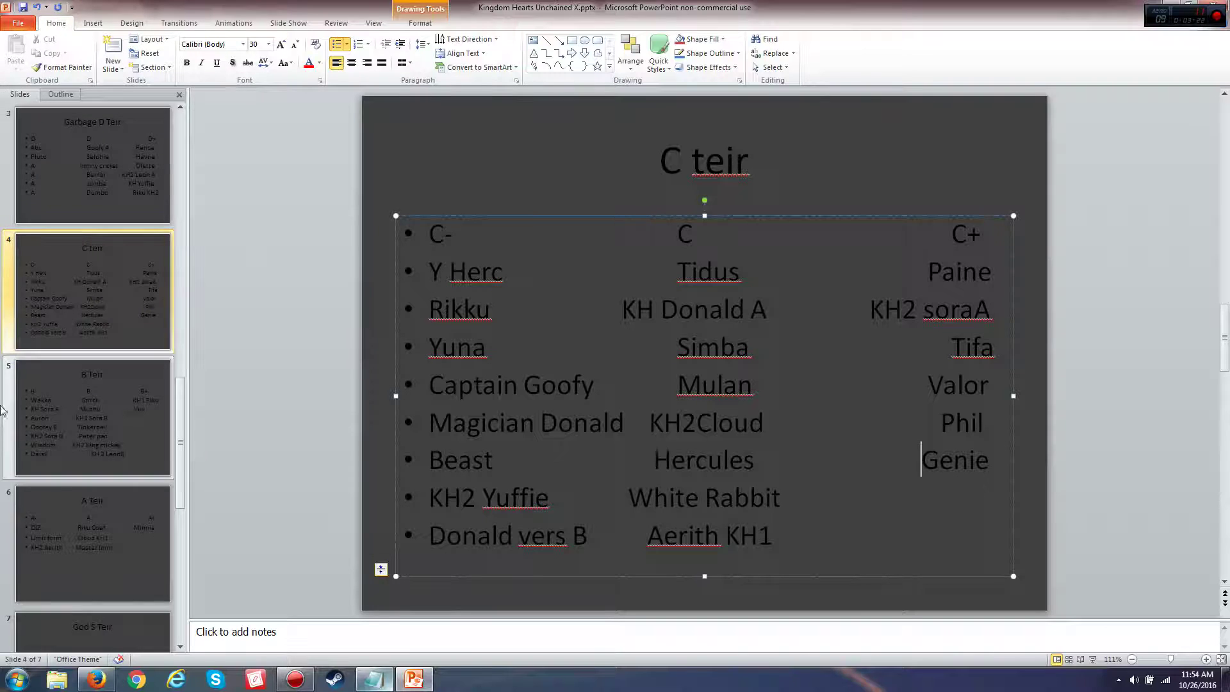
left_click(294, 683)
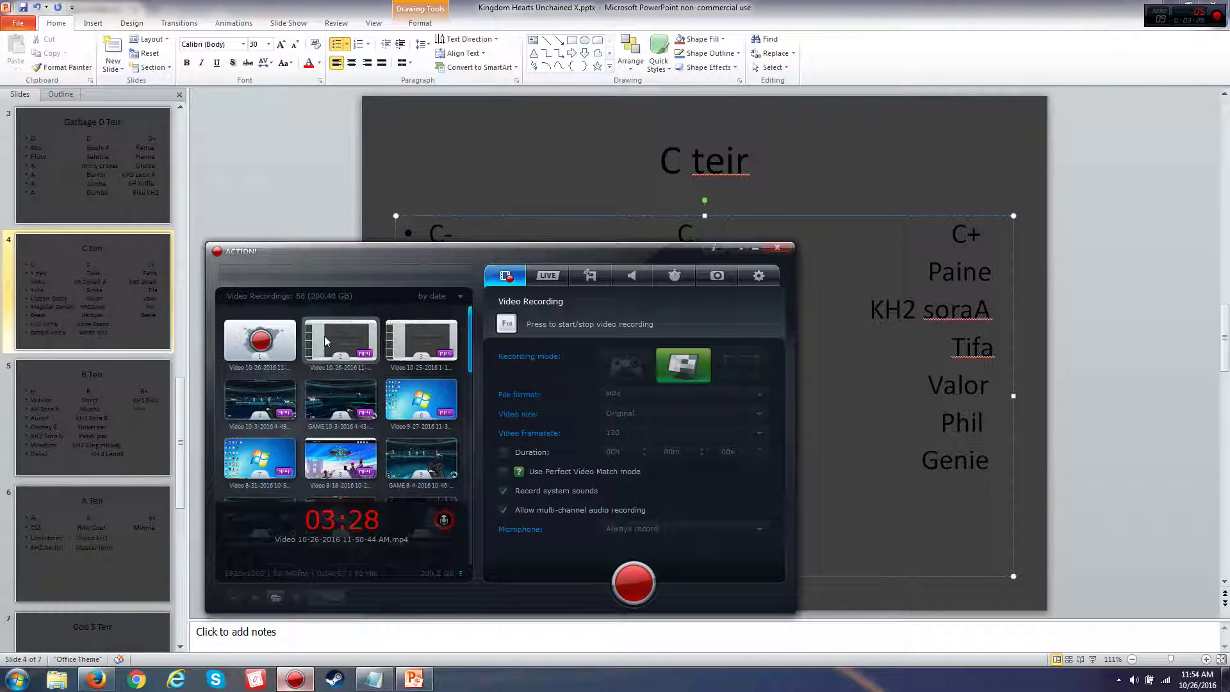
left_click(876, 629)
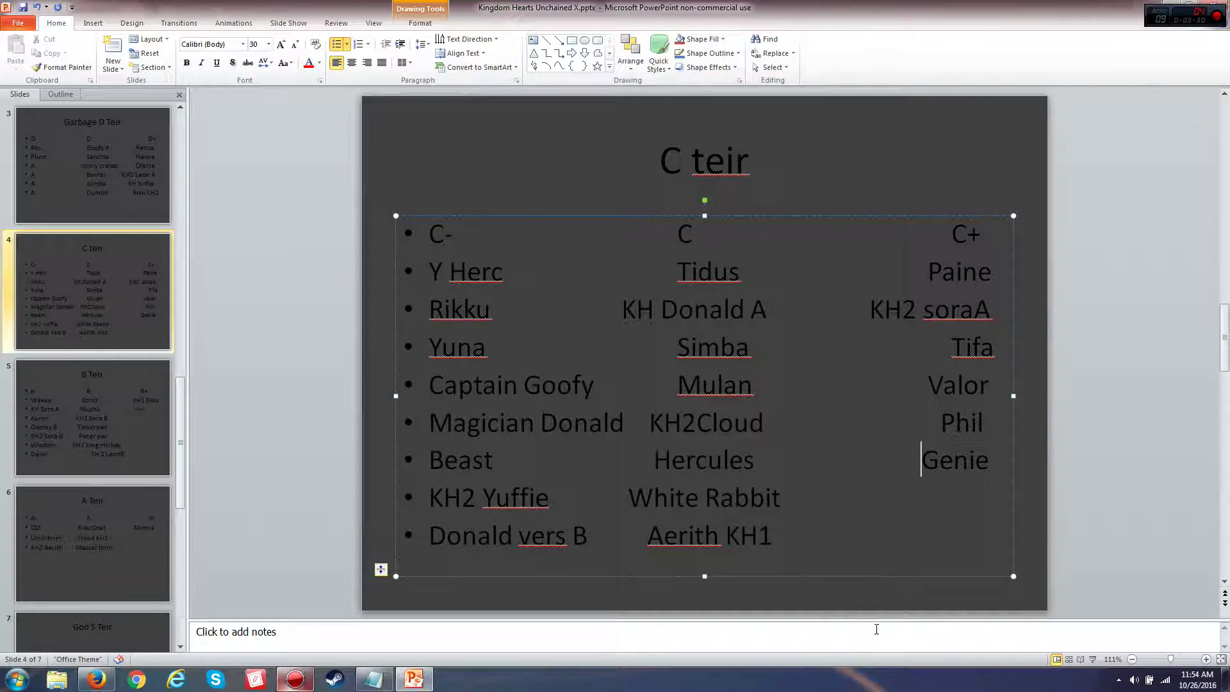
Remove Genie from the first line of guide3.txt, leaving judy hoops at the top.
left_click(373, 679)
double_click(743, 190)
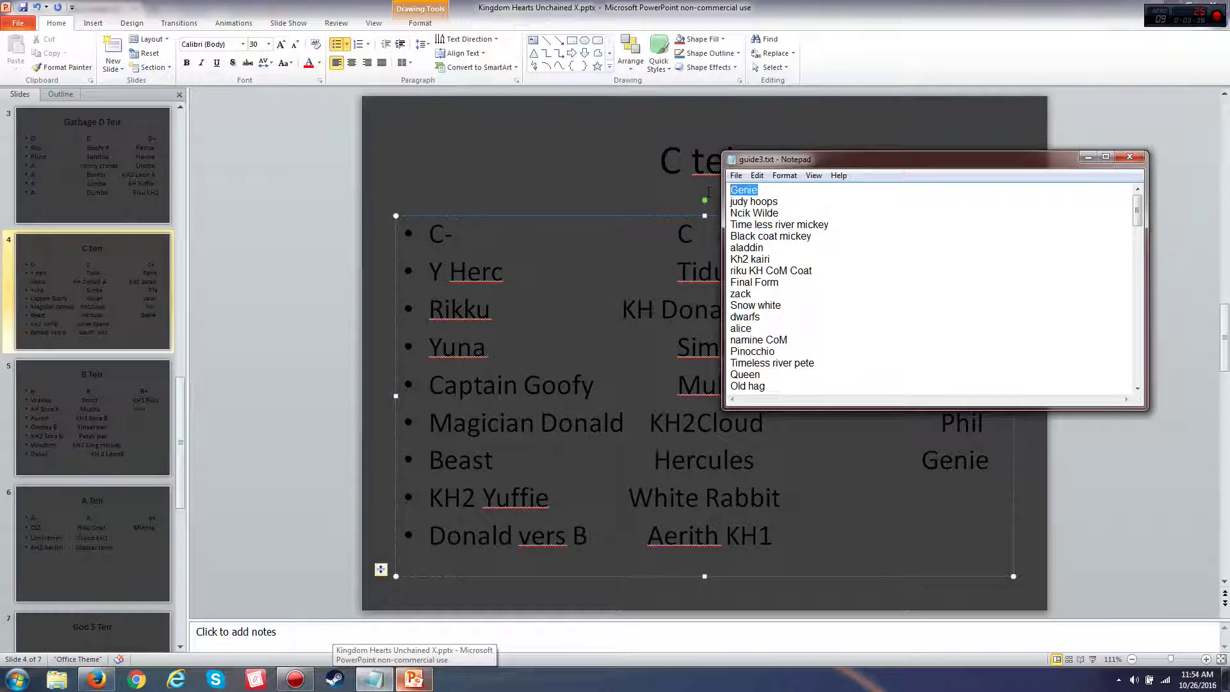
key("Delete")
key("Delete")
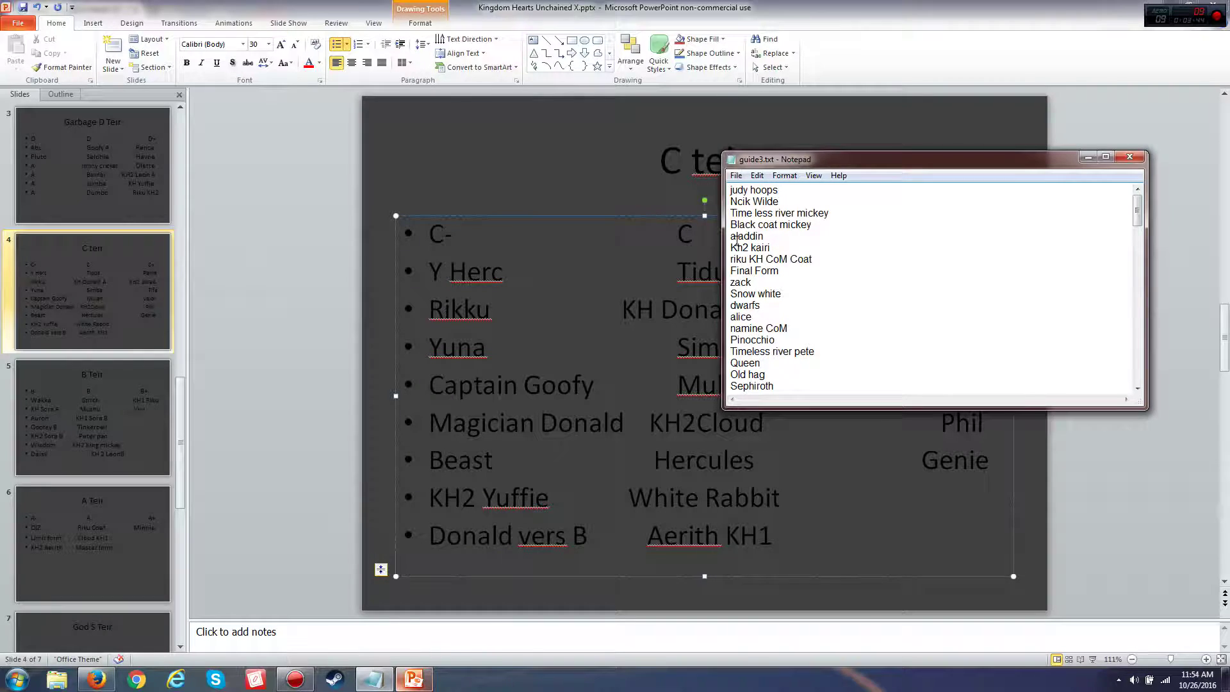
left_click(413, 679)
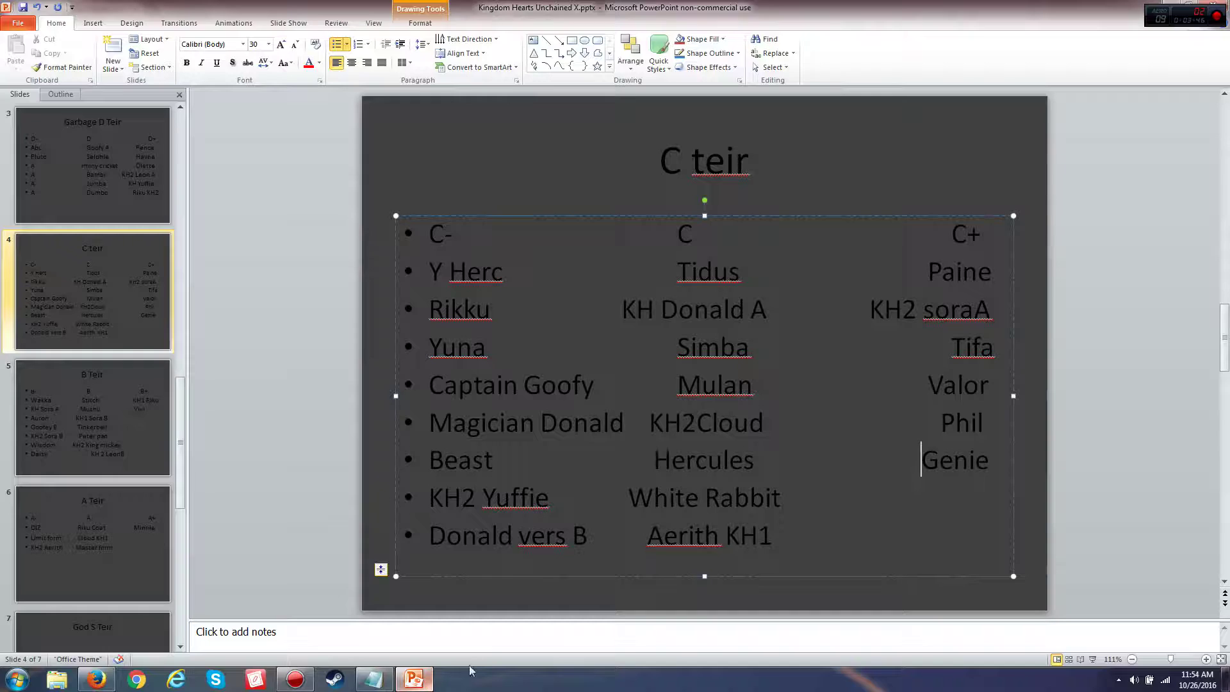
Check the Judy Hopps medal page on the wiki (STR 5001, DEF 5062).
left_click(96, 678)
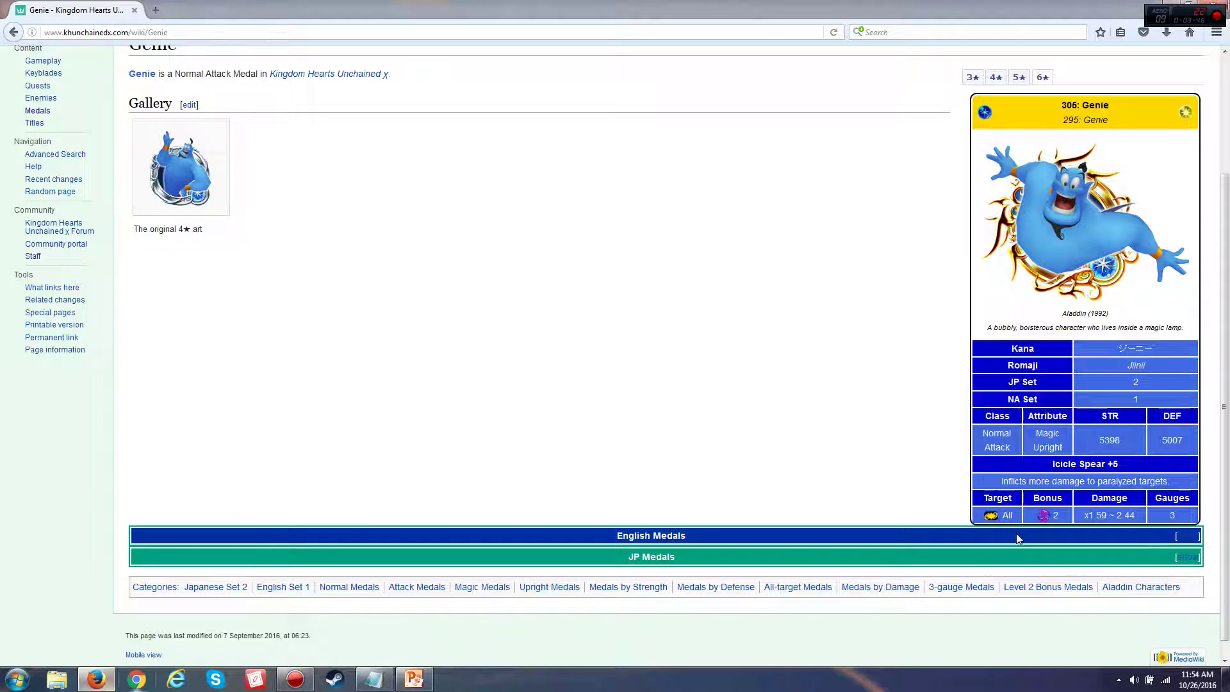
left_click(1184, 536)
scroll(213, 533, "down", 2)
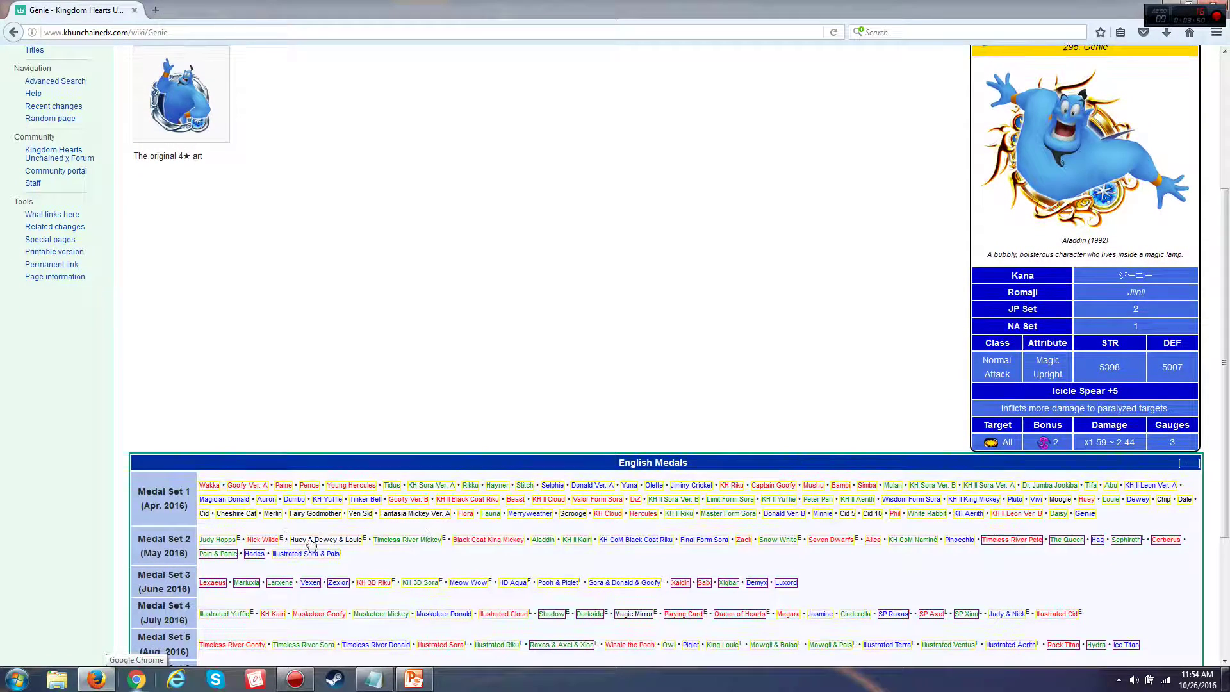
left_click(216, 540)
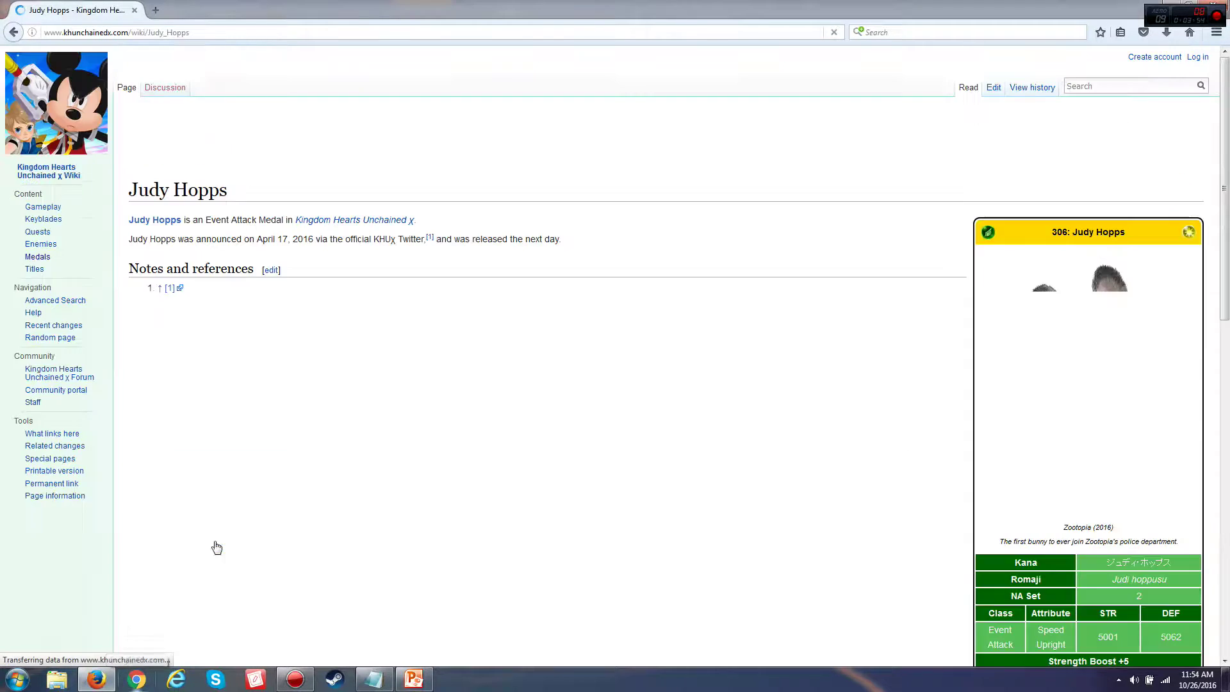
scroll(935, 387, "down", 2)
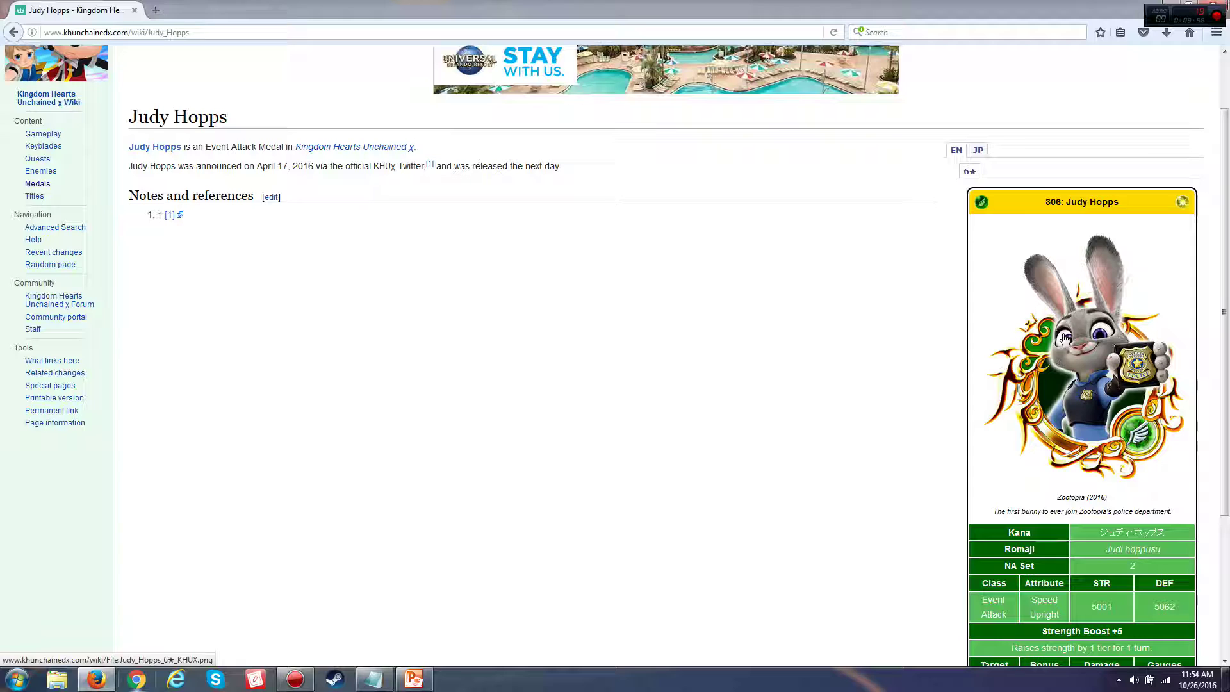
scroll(929, 349, "down", 5)
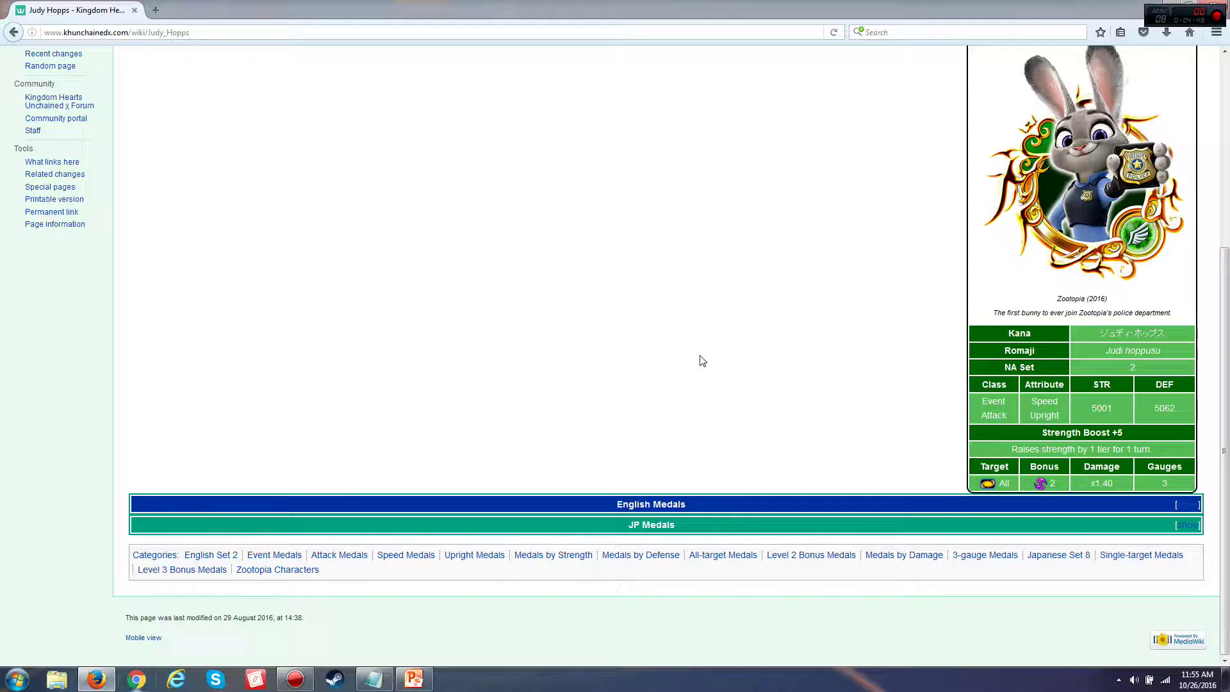
left_click(415, 680)
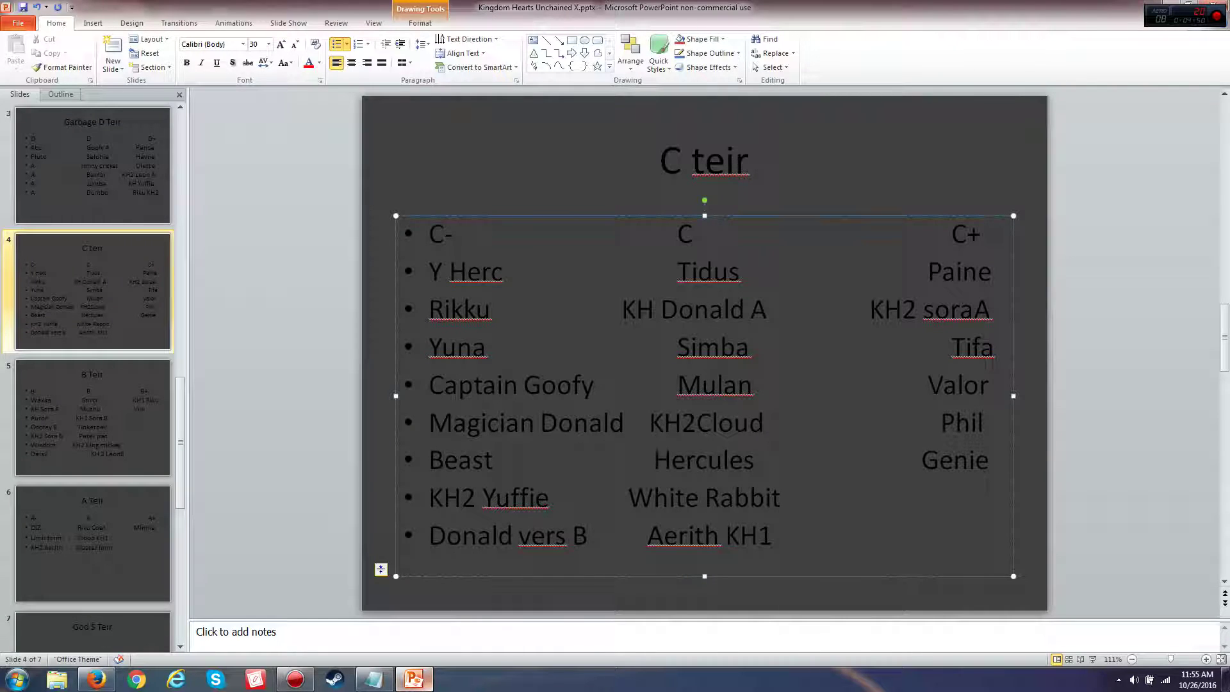
Remove the extra space before KH 2 LeonB on the B Teir slide.
left_click(114, 418)
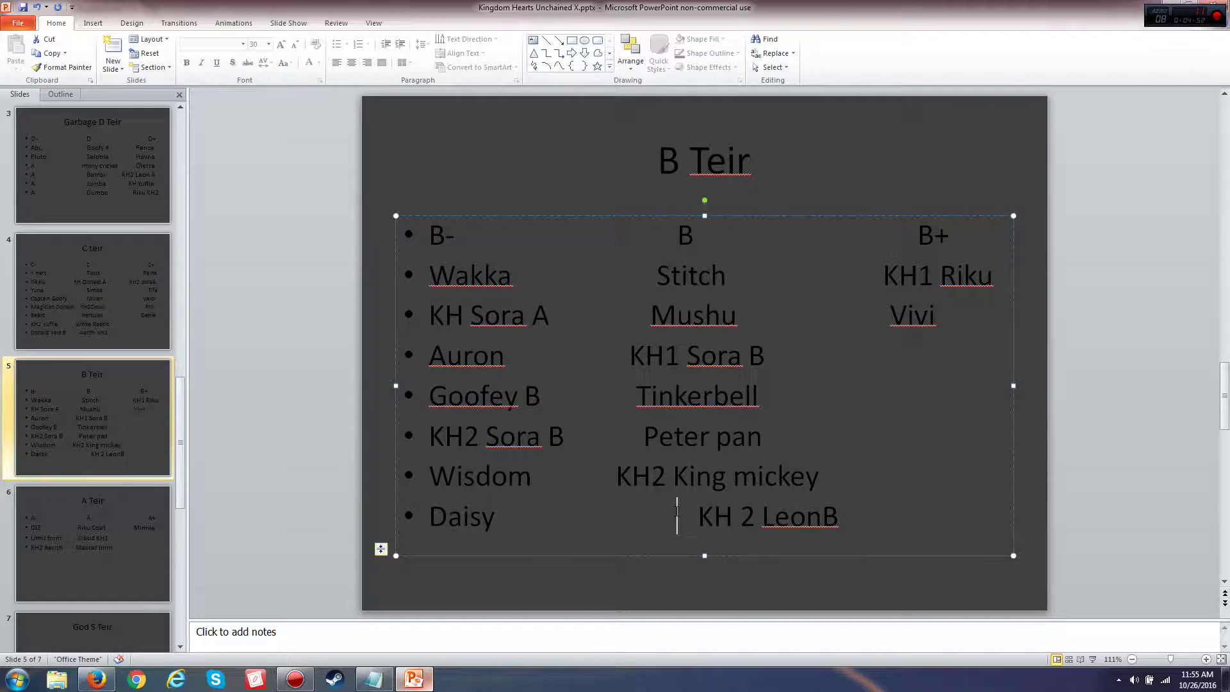
left_click(676, 513)
key("BackSpace")
key("BackSpace")
key("BackSpace")
key("BackSpace")
key("BackSpace")
key("BackSpace")
key("BackSpace")
key("BackSpace")
key("BackSpace")
key("BackSpace")
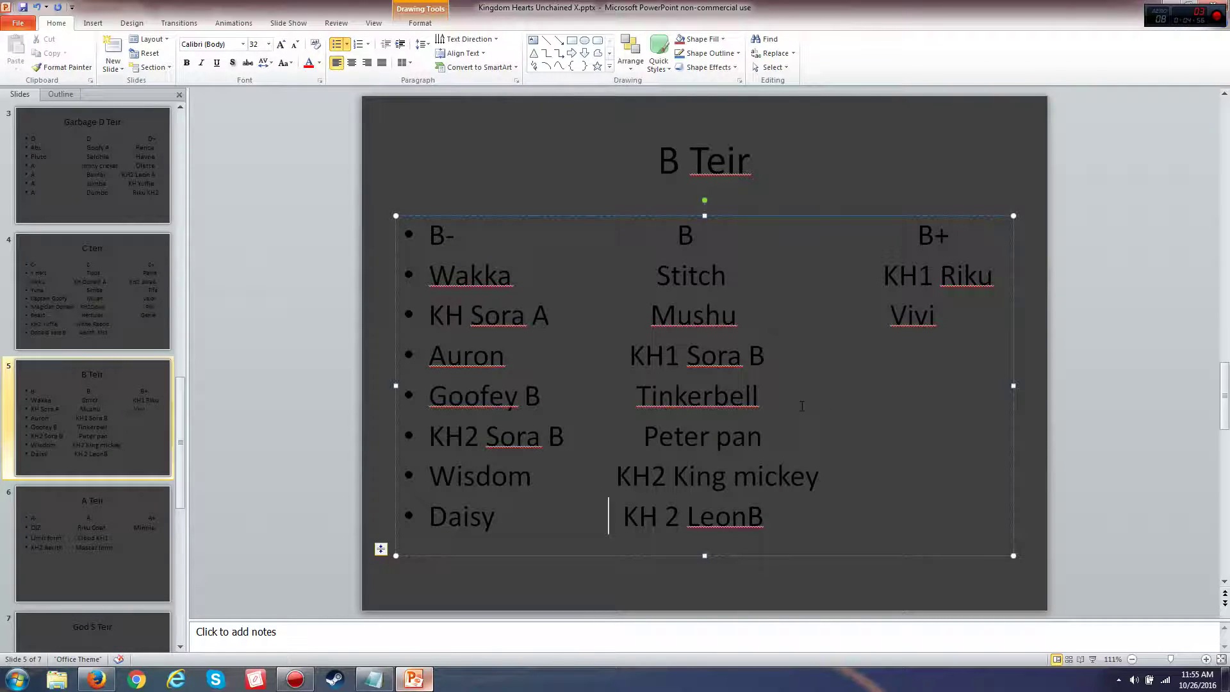
Put Judy Hoops in the B+ column beside KH1 Sora B.
left_click(783, 367)
key("Tab")
key("Tab")
type("Judy Hoops")
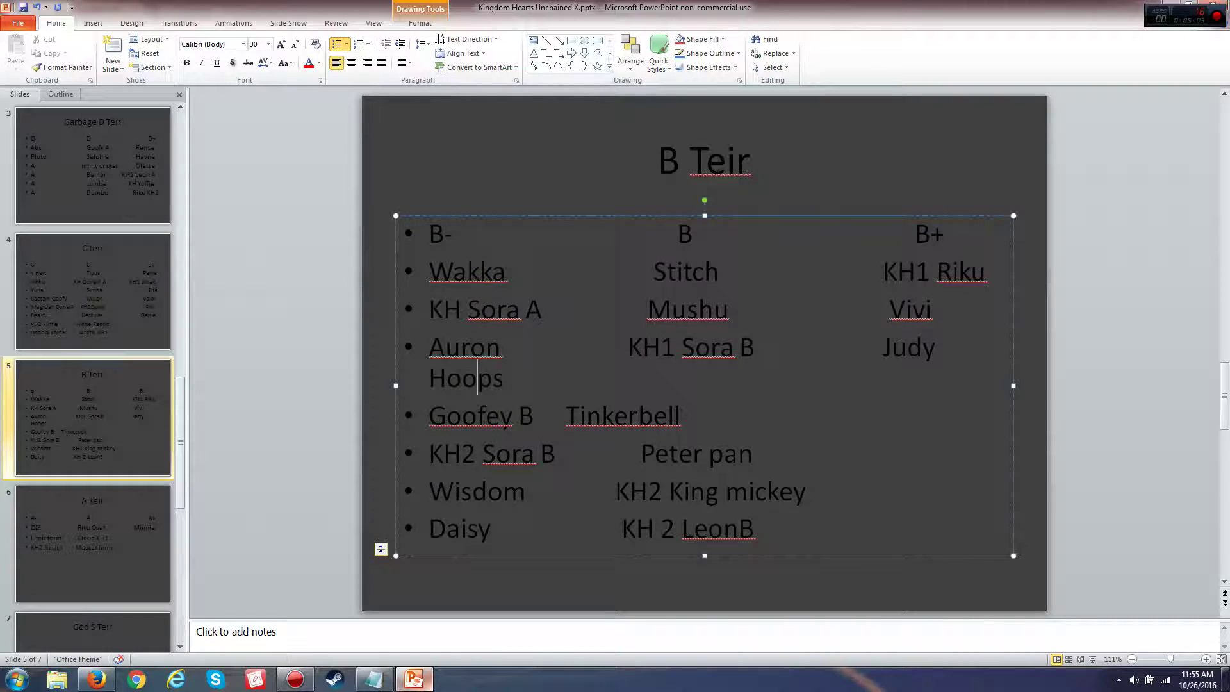
left_click(429, 378)
key("BackSpace")
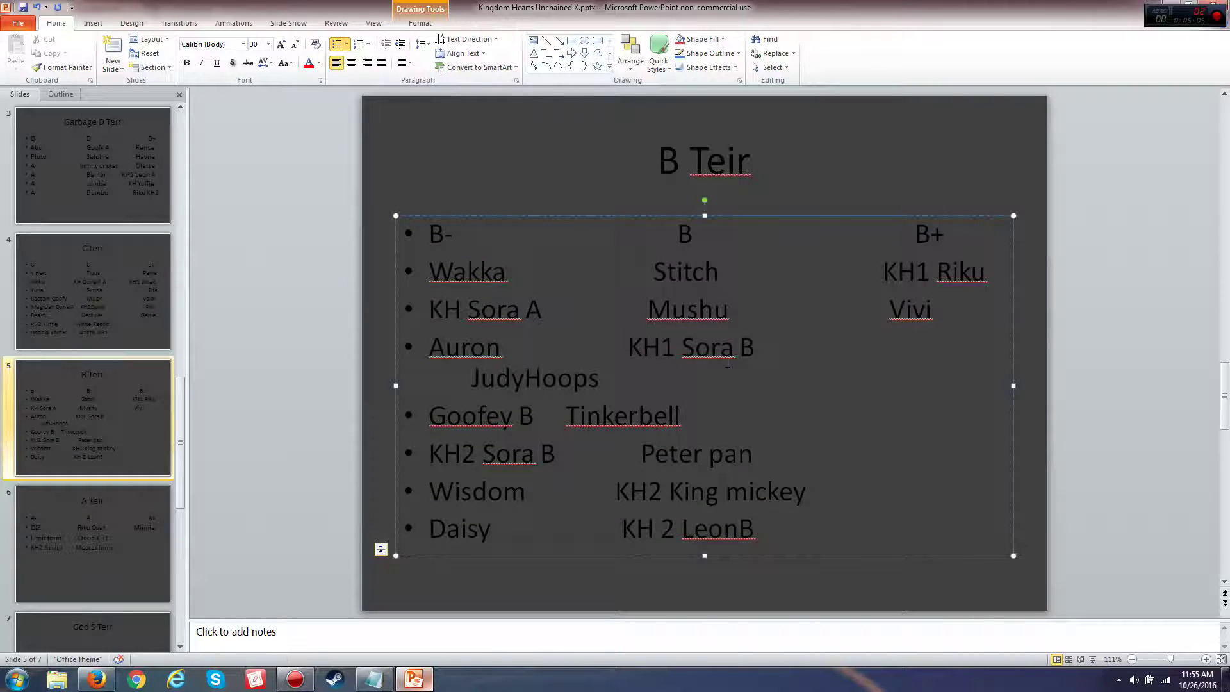
key("Left")
key("Left")
key("Left")
key("Left")
key("BackSpace")
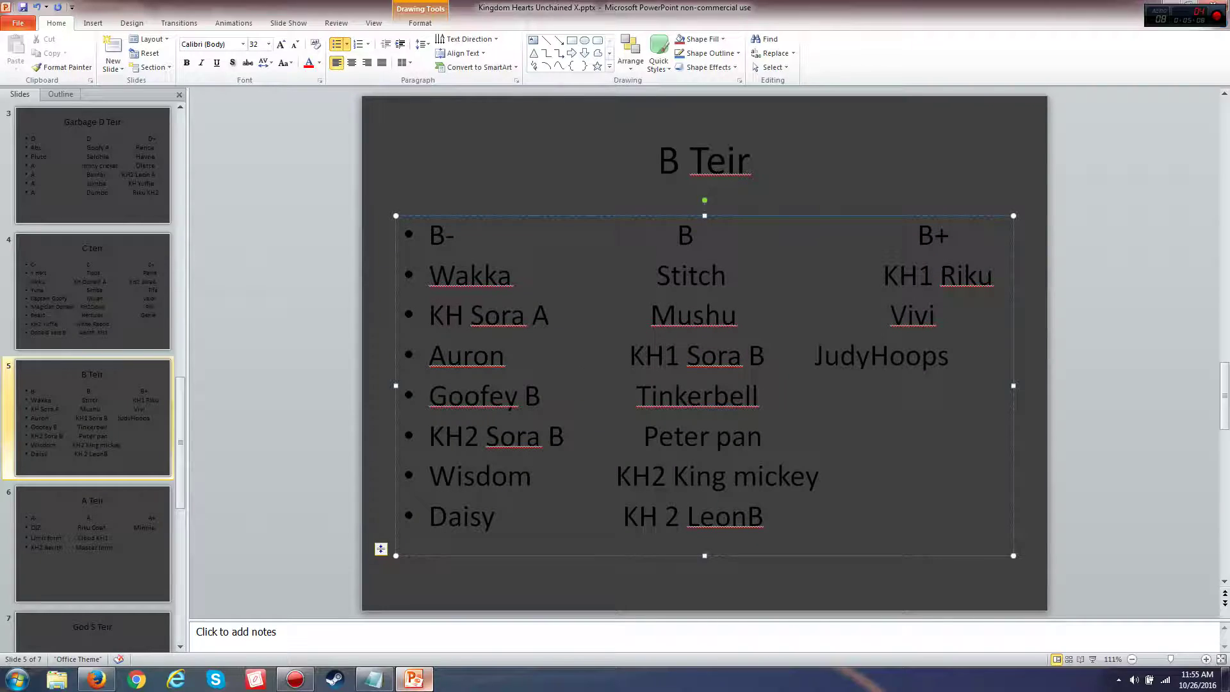
left_click(875, 359)
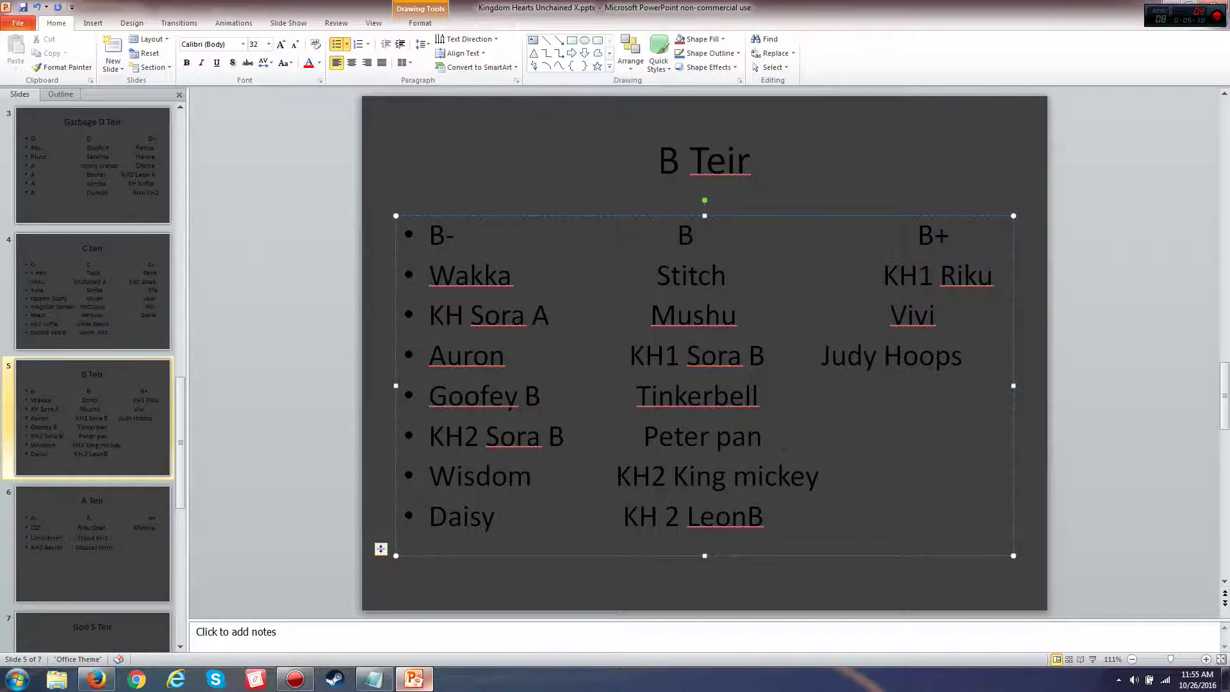
key("ctrl+Left")
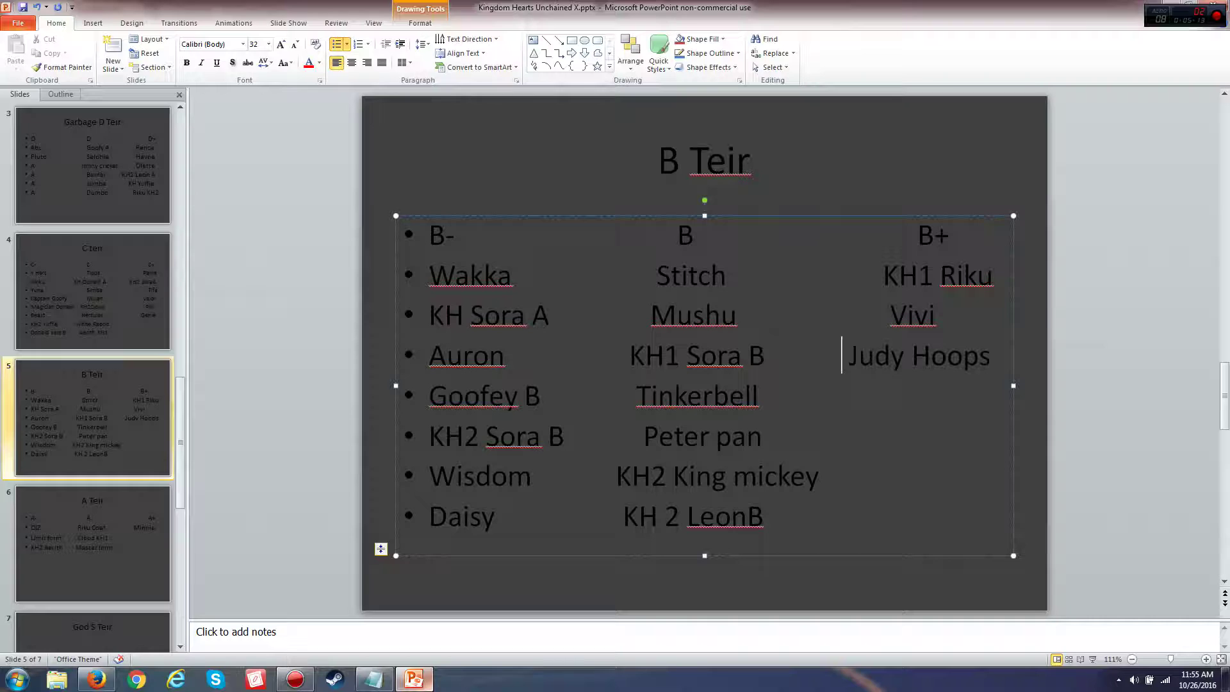
Cut the judy hoops entry from the guide3.txt list.
left_click(372, 679)
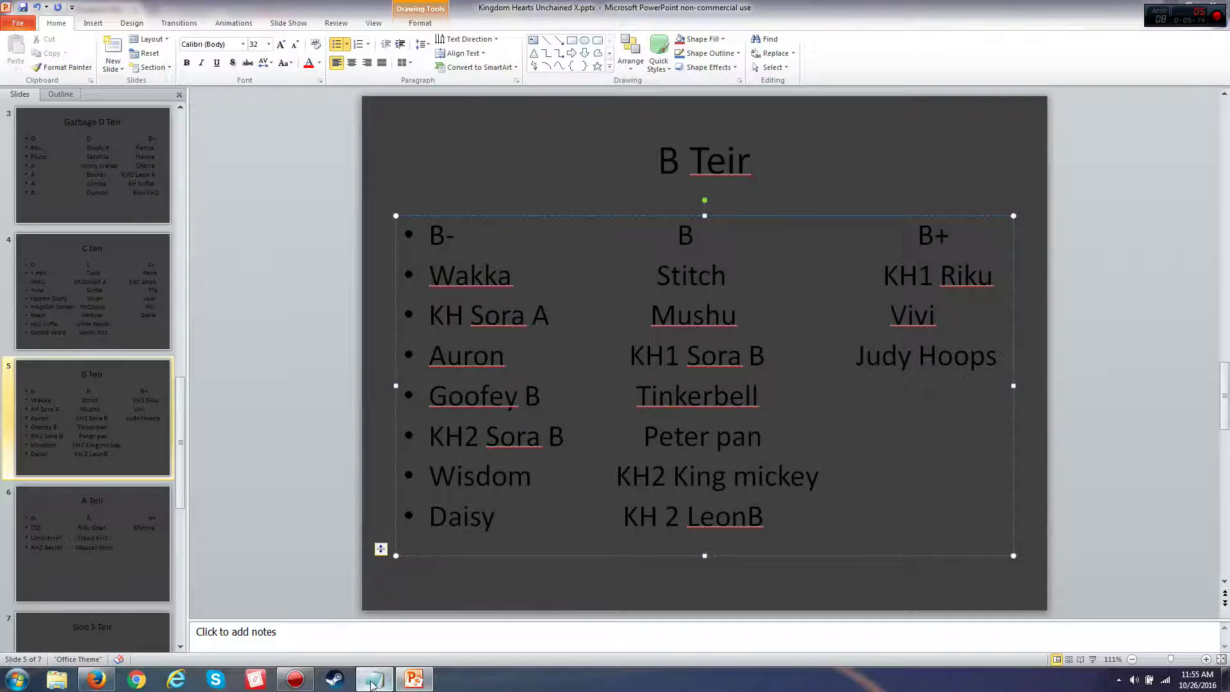
left_click_drag(777, 190, 688, 185)
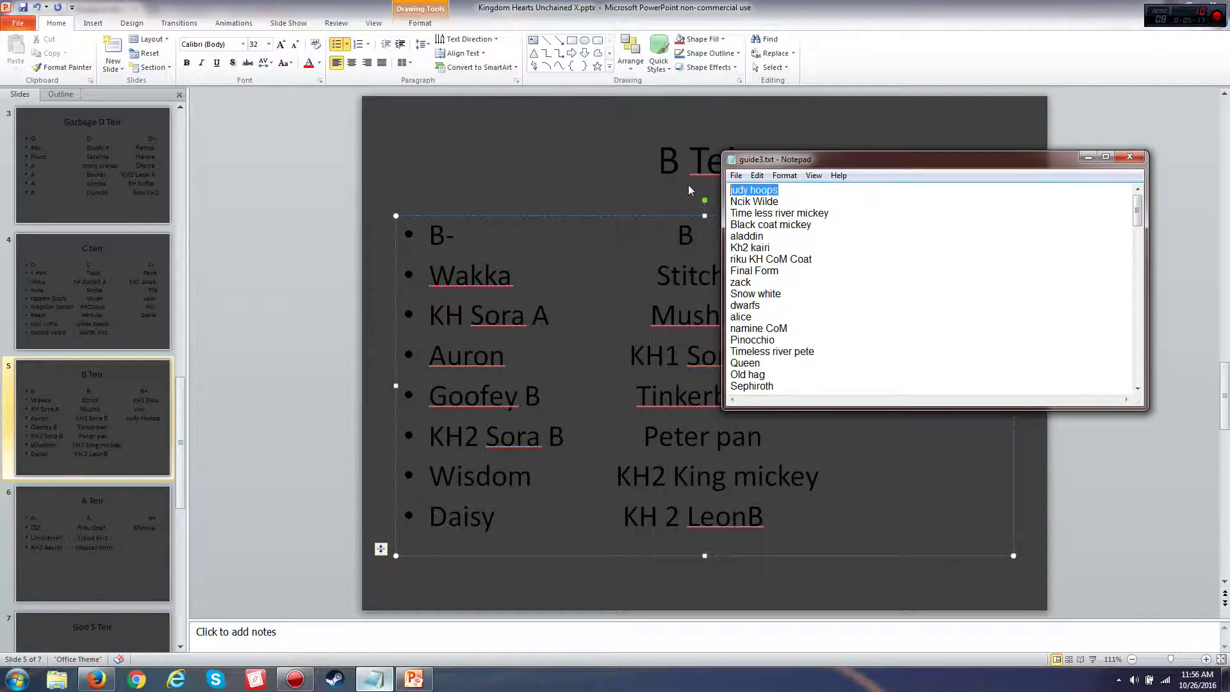
key("ctrl+x")
key("Delete")
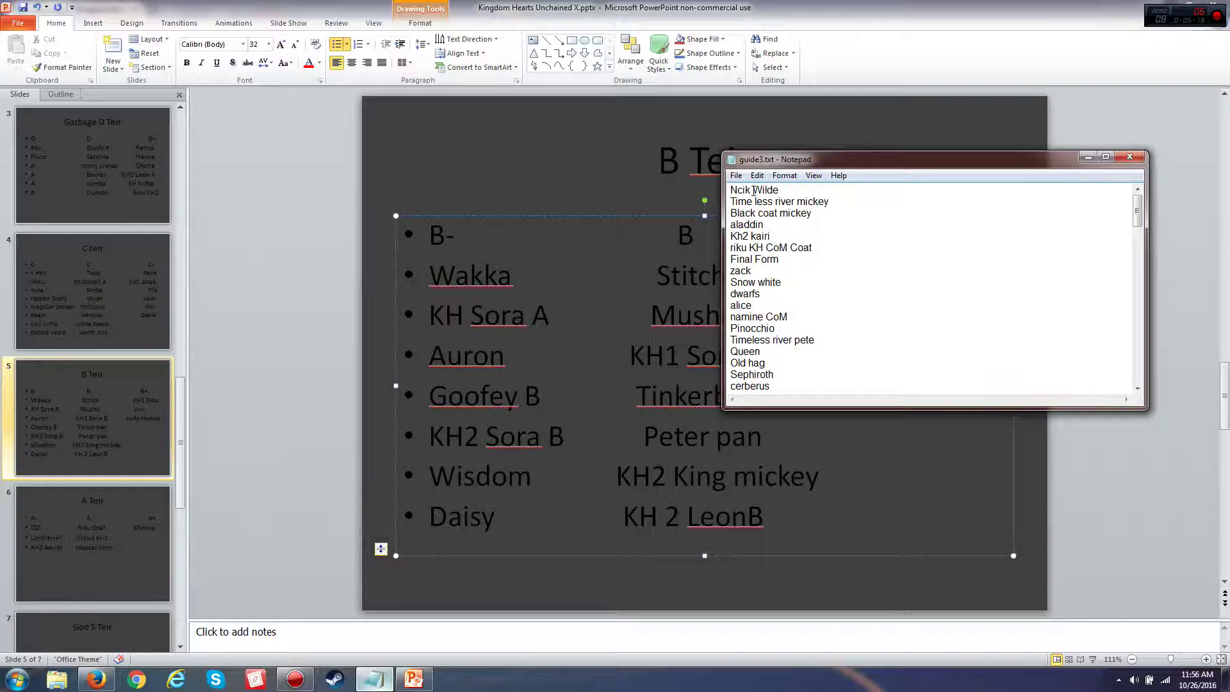
left_click(96, 679)
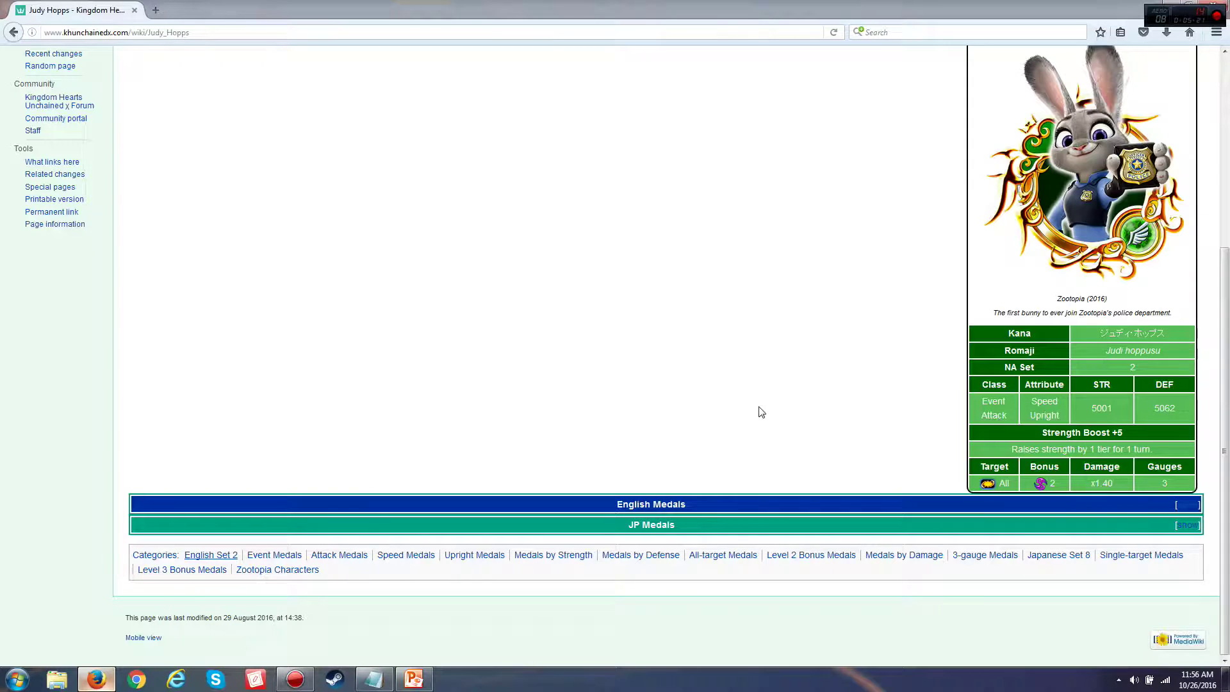
Check the Nick Wilde medal page on the wiki (STR 5026).
left_click(1188, 504)
left_click(262, 584)
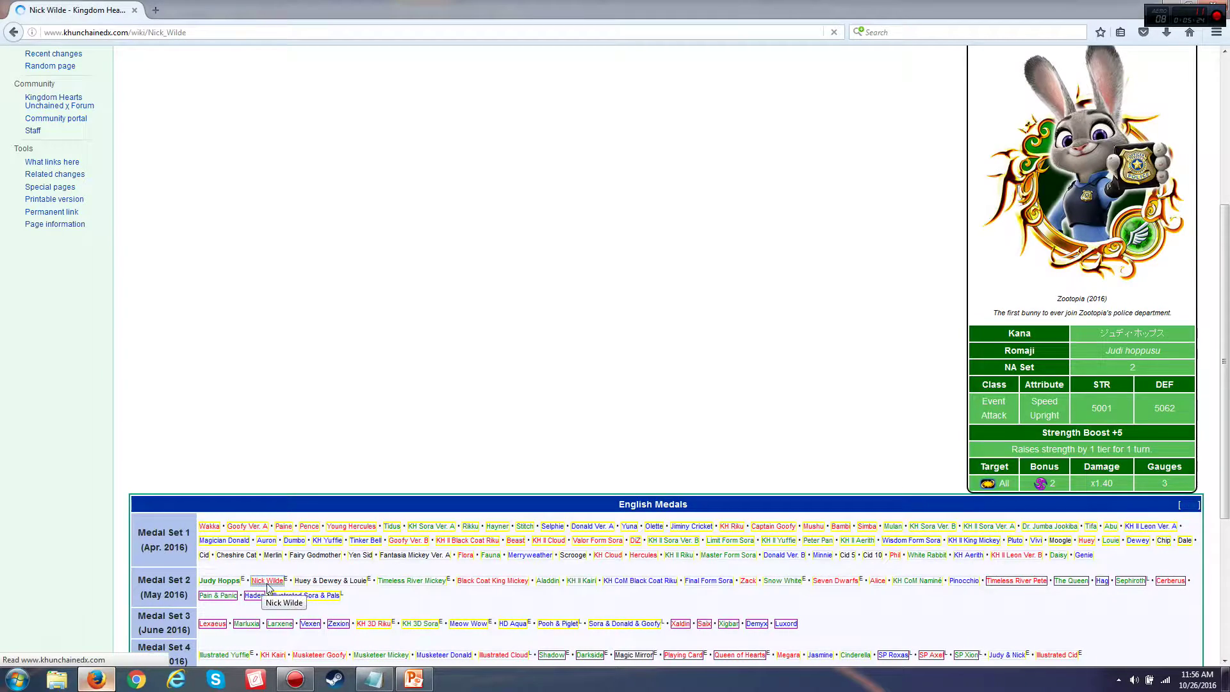
scroll(670, 425, "down", 2)
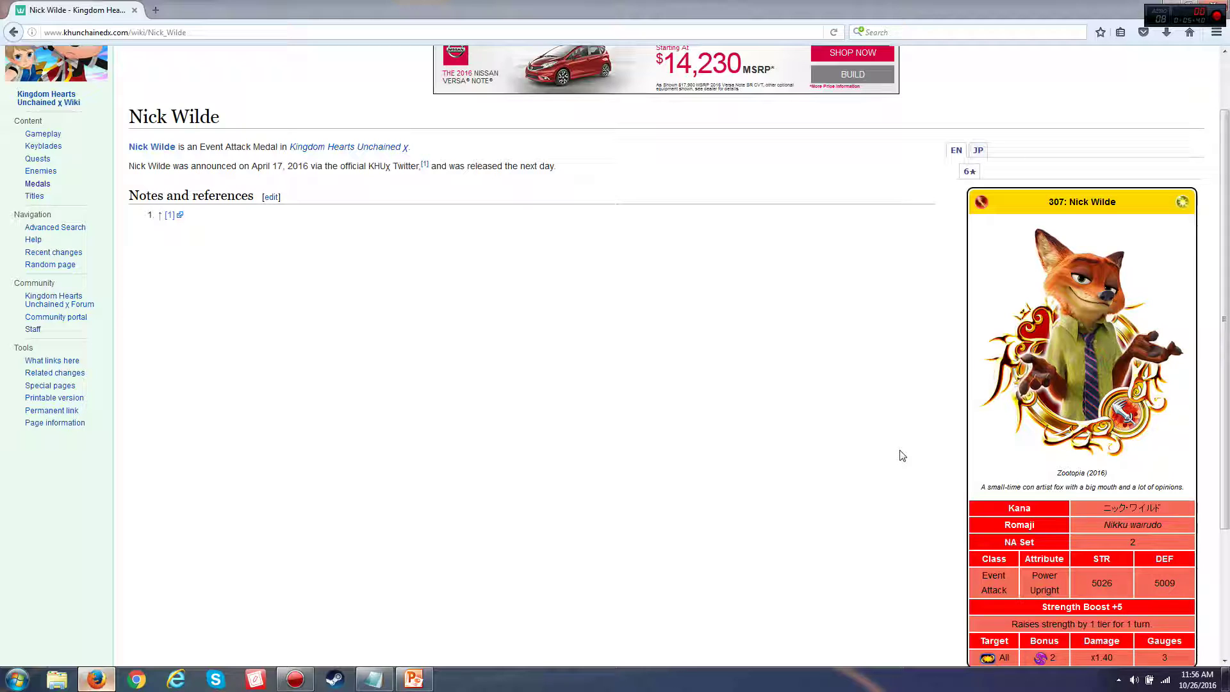
scroll(854, 431, "down", 5)
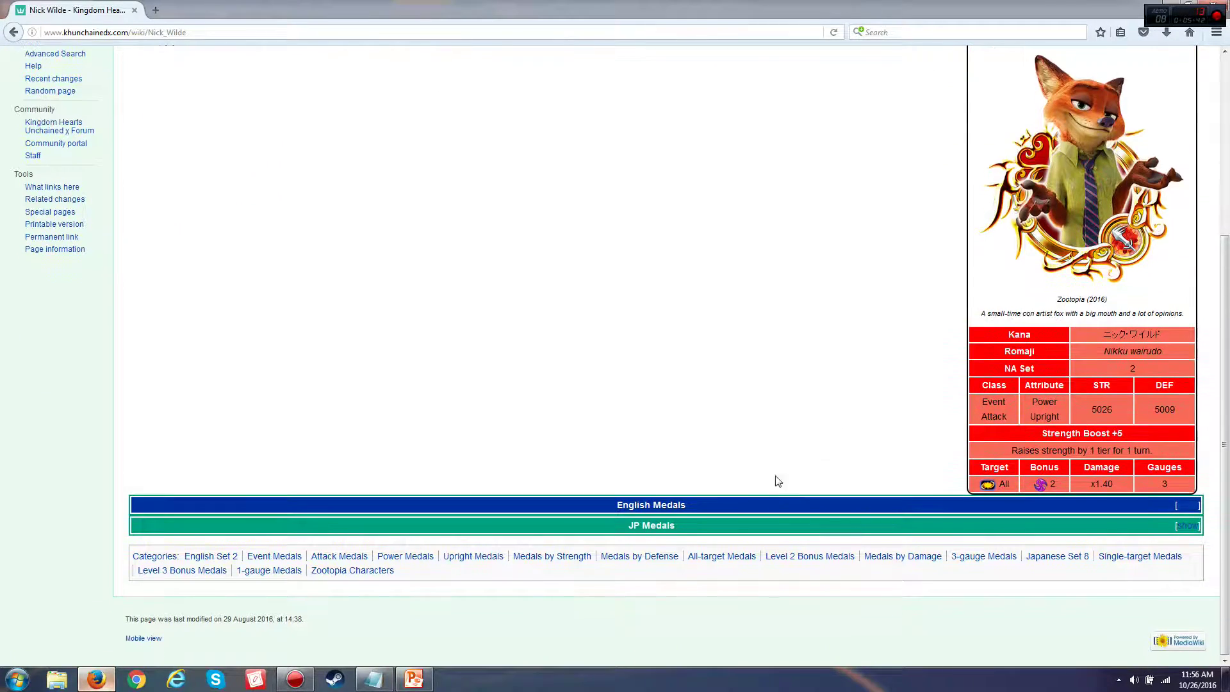
left_click(414, 674)
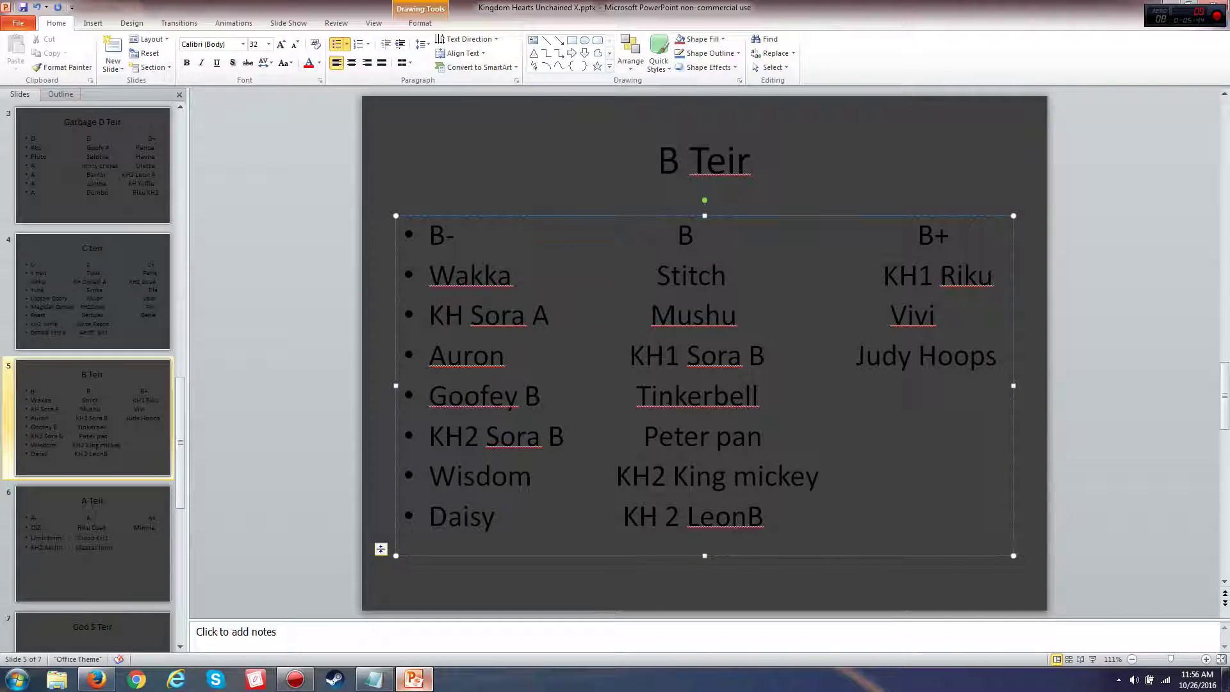
Add a new * bullet below KH 2 LeonB tabbed to the B column, realigning Tinkerbell.
left_click(510, 525)
key("Return")
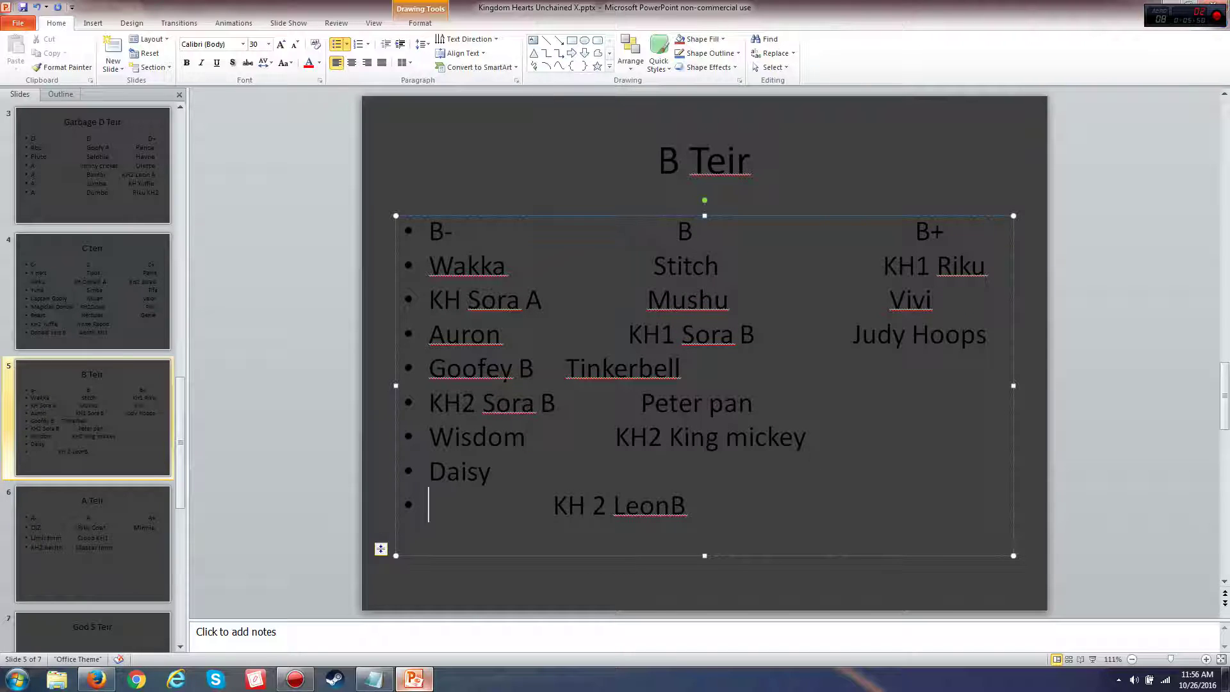
key("ctrl+z")
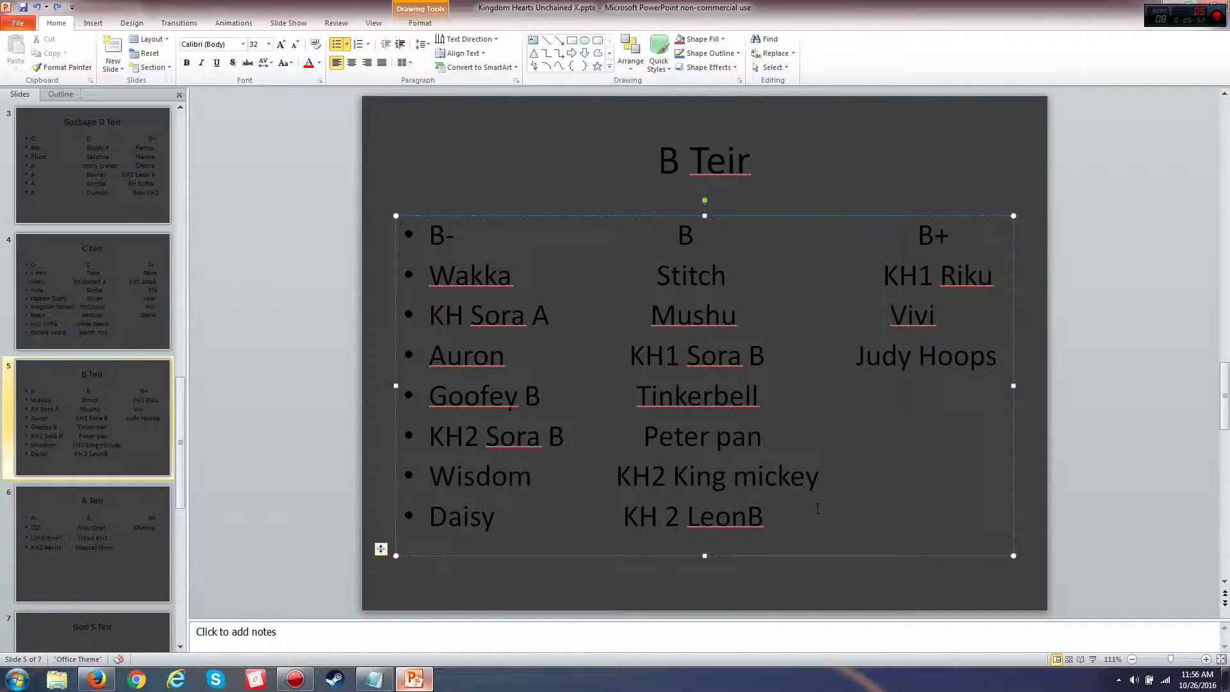
key("Return")
type("*")
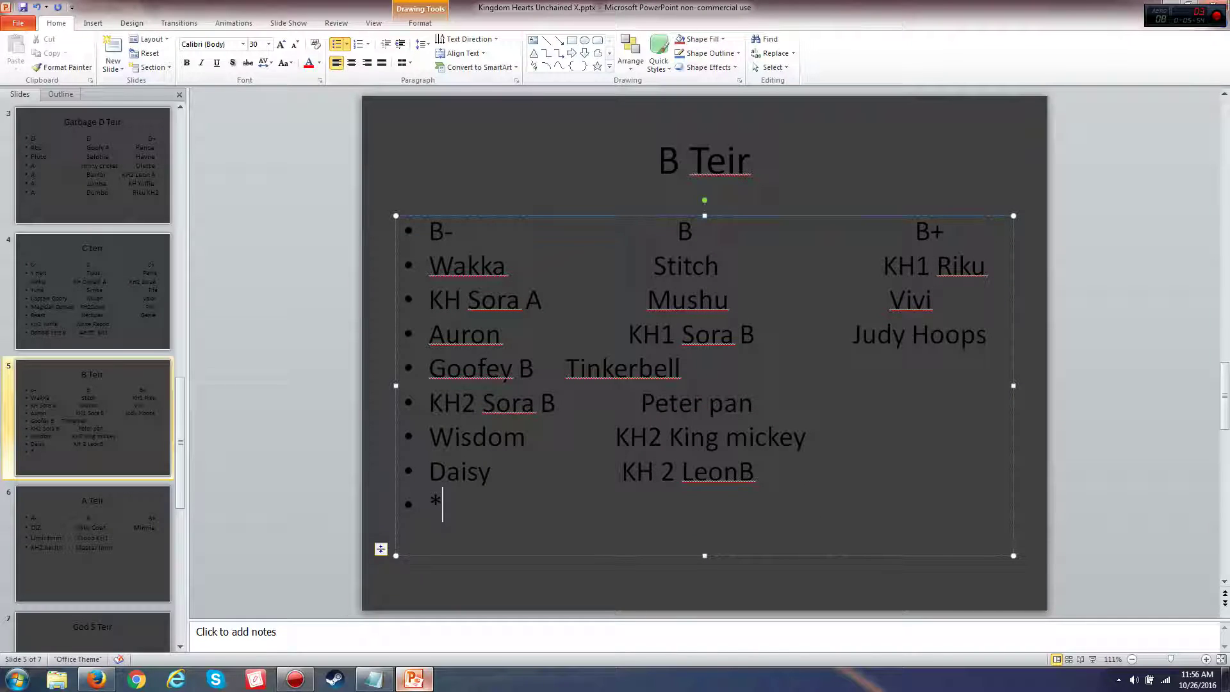
key("Tab")
left_click(565, 369)
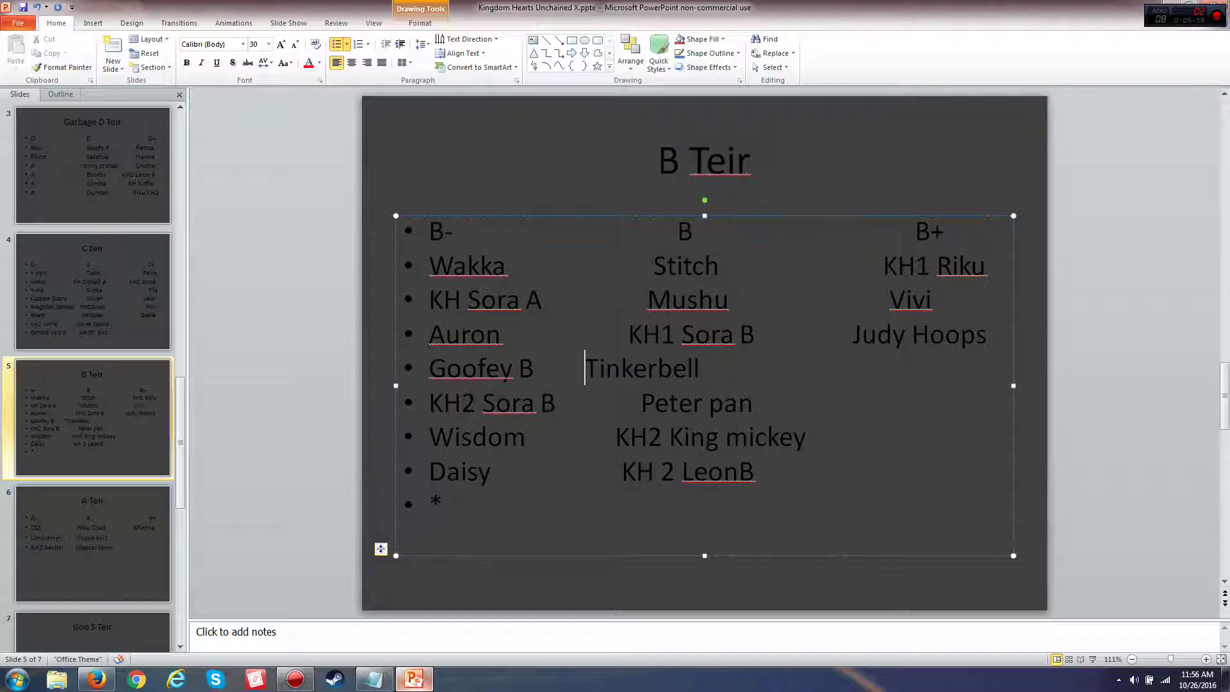
left_click(677, 504)
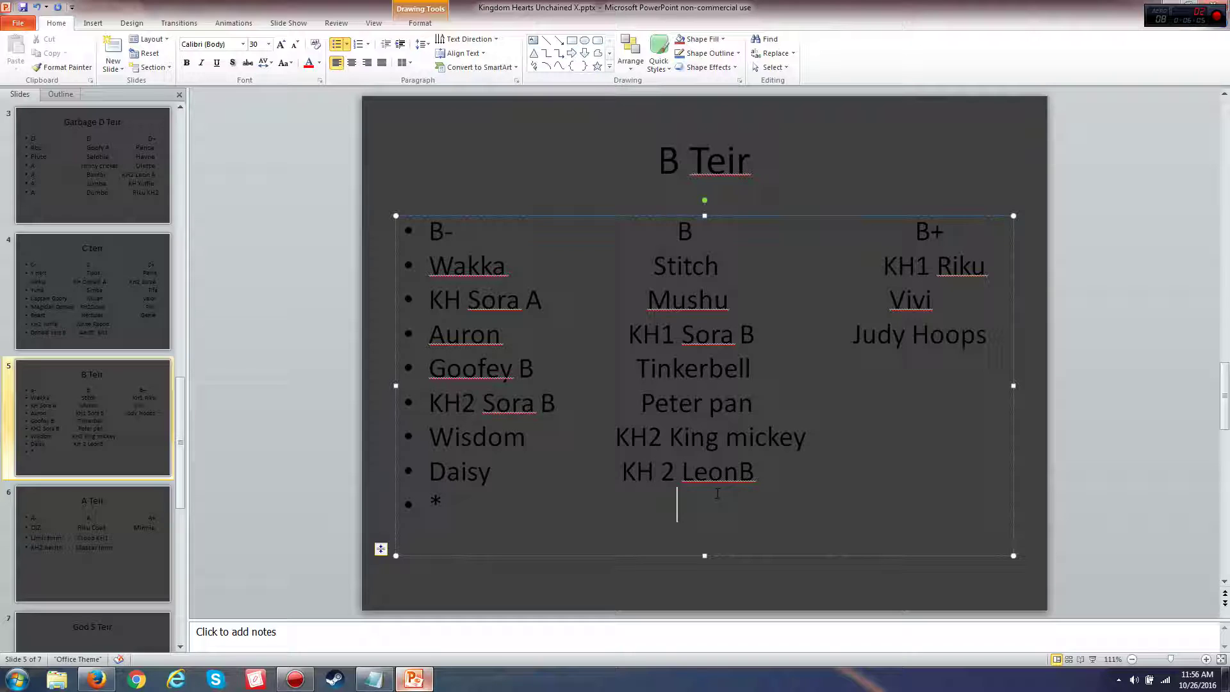
Type Nick Wilde on the new bullet, aligned under the B column.
left_click(374, 679)
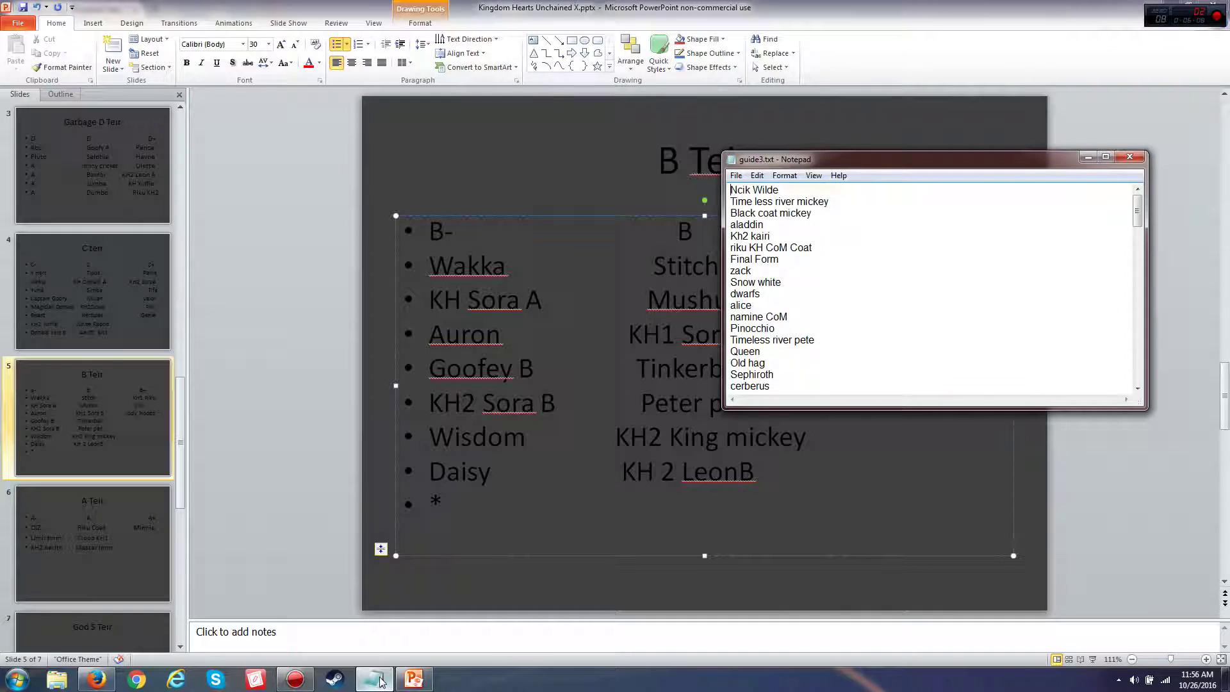
left_click(707, 514)
type("Nick ")
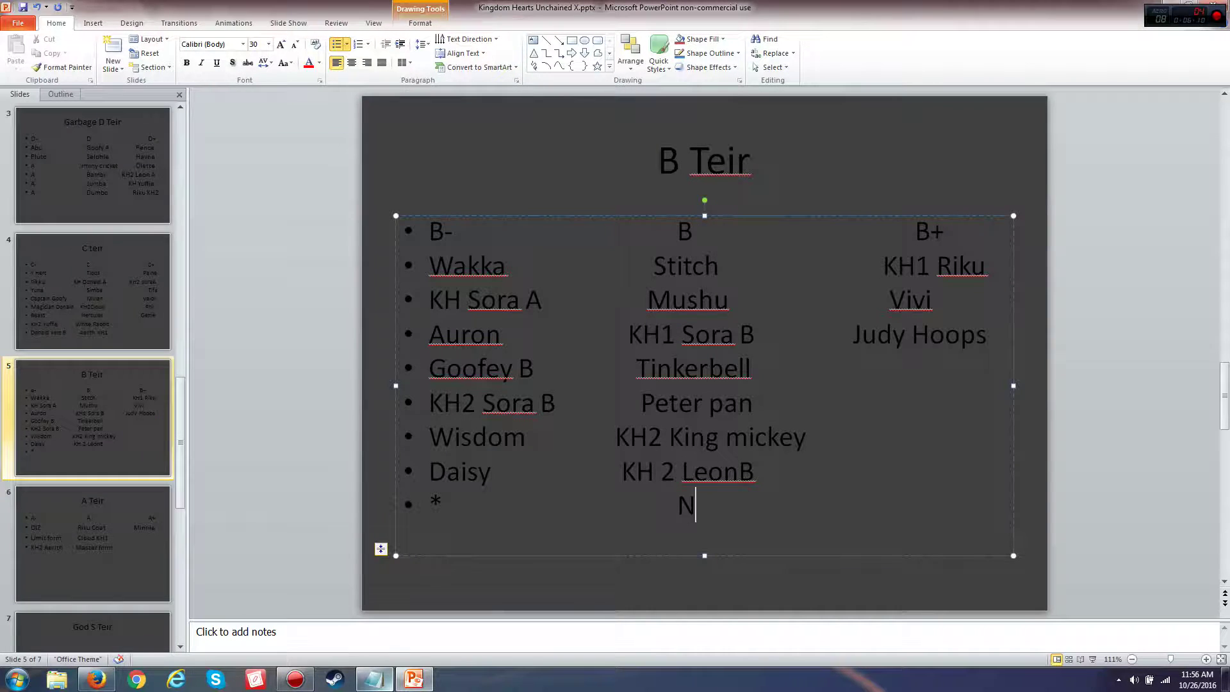
type("Wilde")
left_click(672, 503)
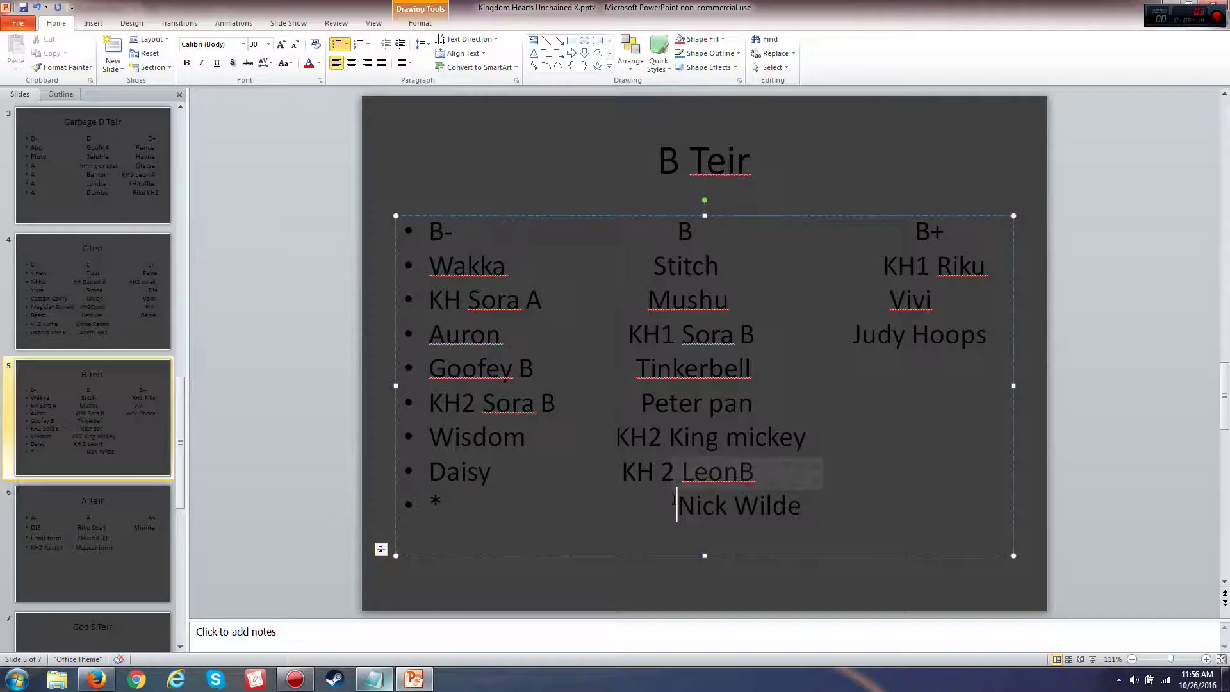
key("BackSpace")
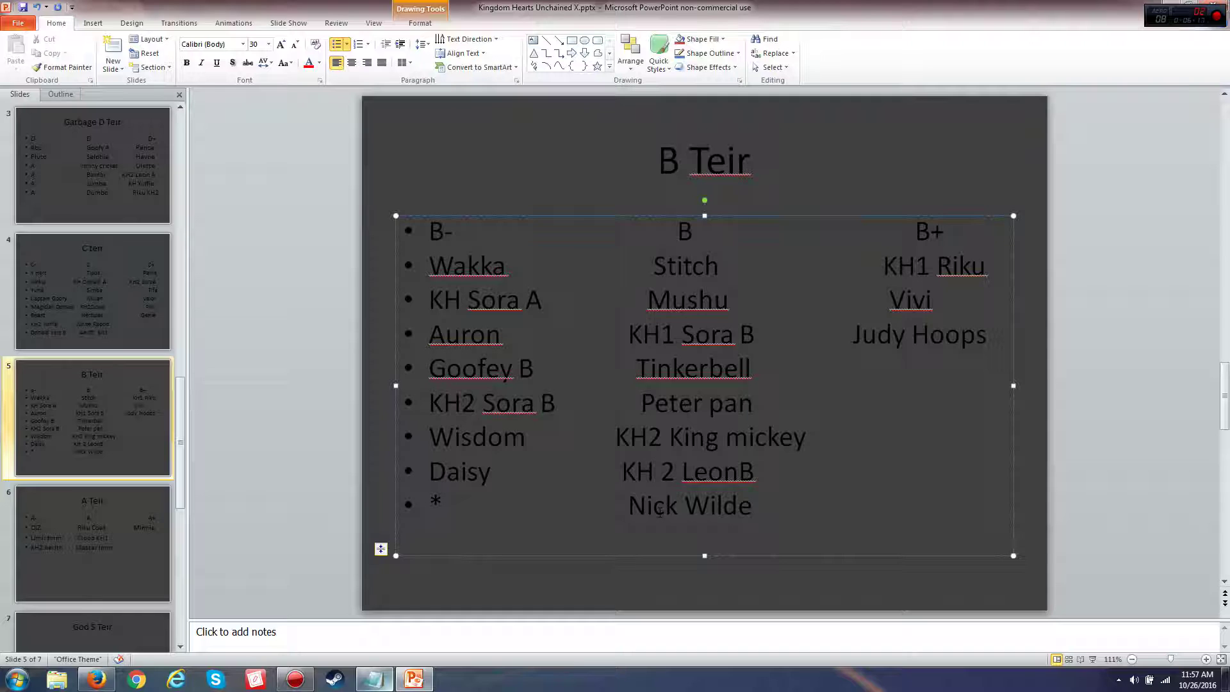
Delete the Nick Wilde entry from the guide3.txt list.
left_click(376, 680)
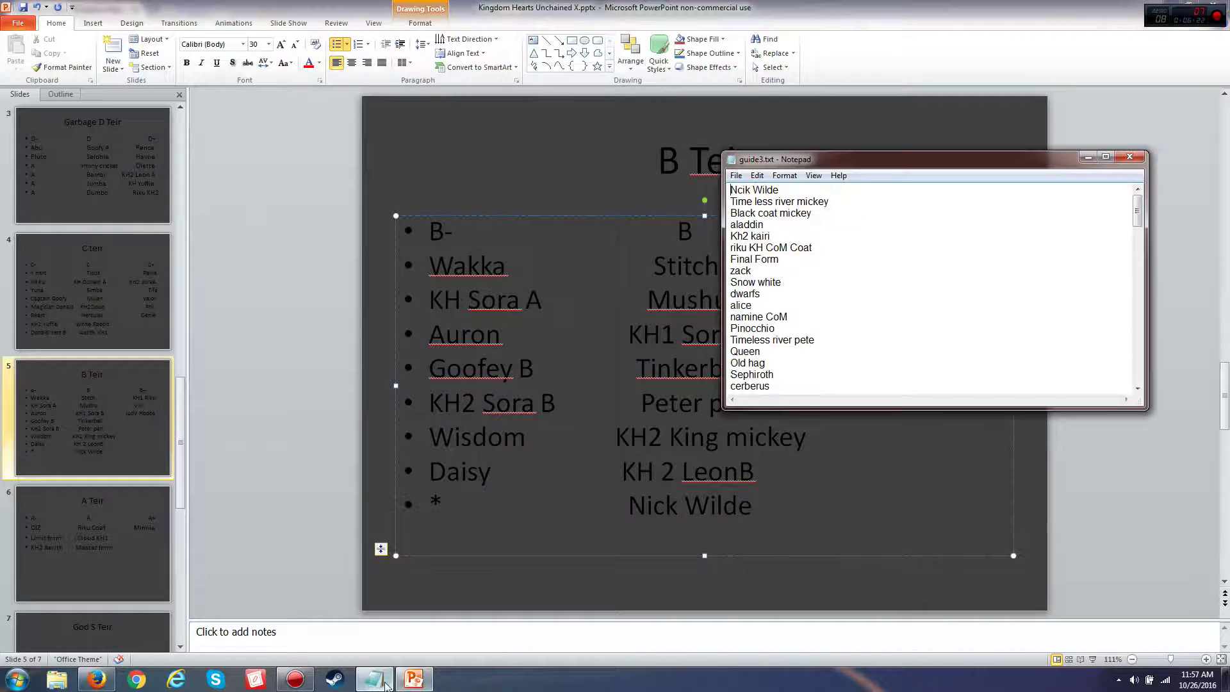
left_click_drag(782, 190, 516, 193)
key("BackSpace")
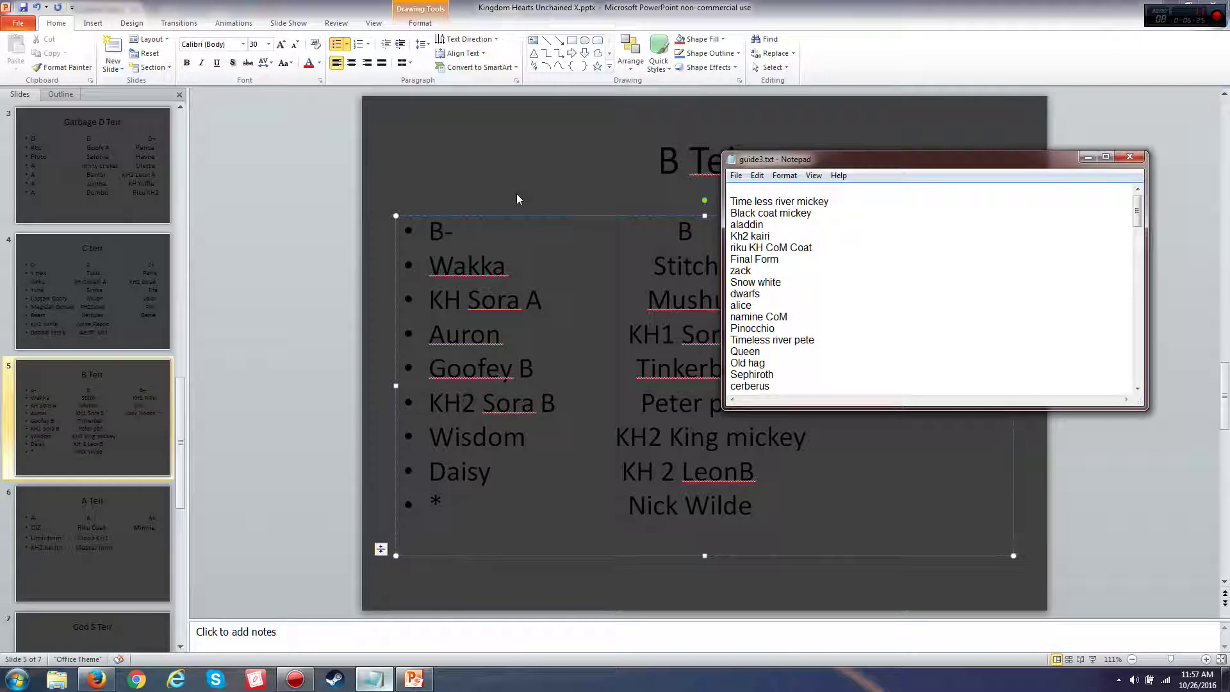
key("Delete")
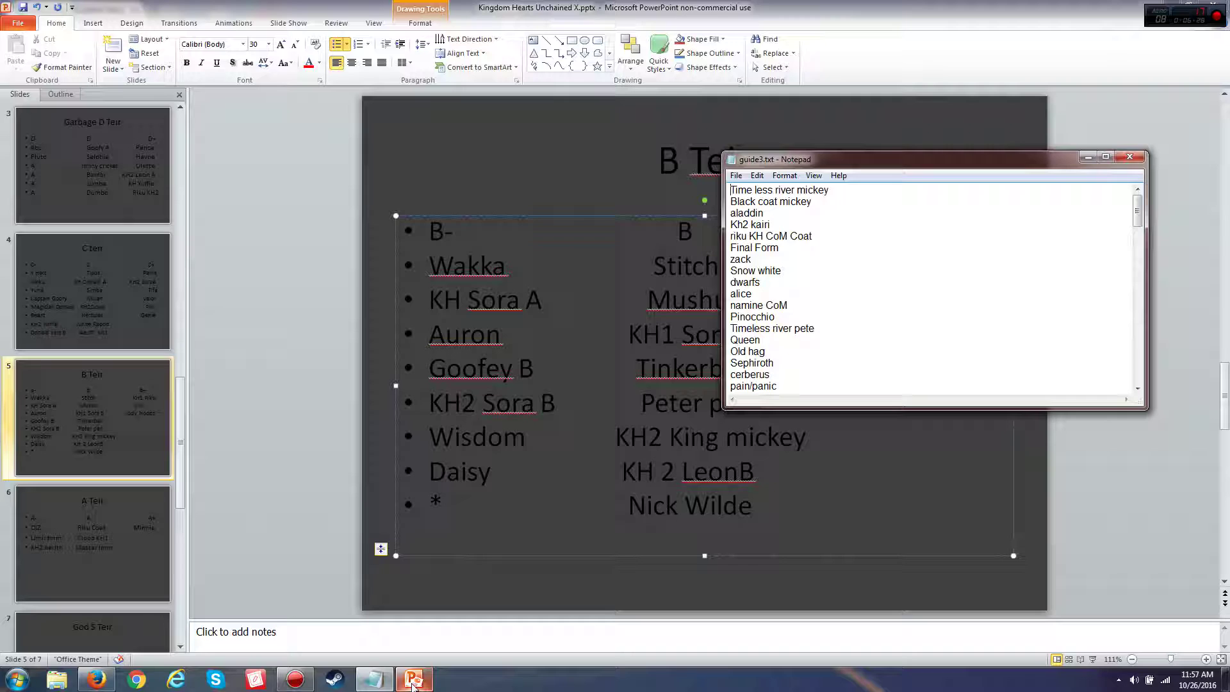
left_click(375, 679)
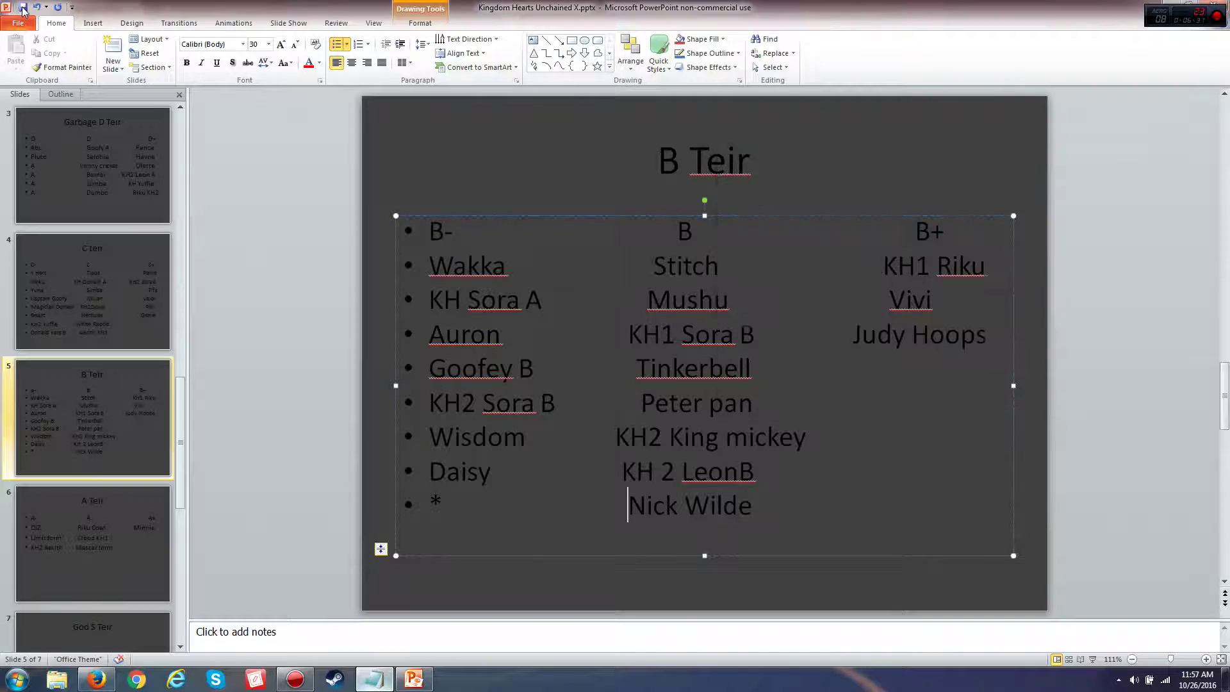
In the wiki, open the Timeless River Mickey medal page from the English Medals list.
left_click(96, 679)
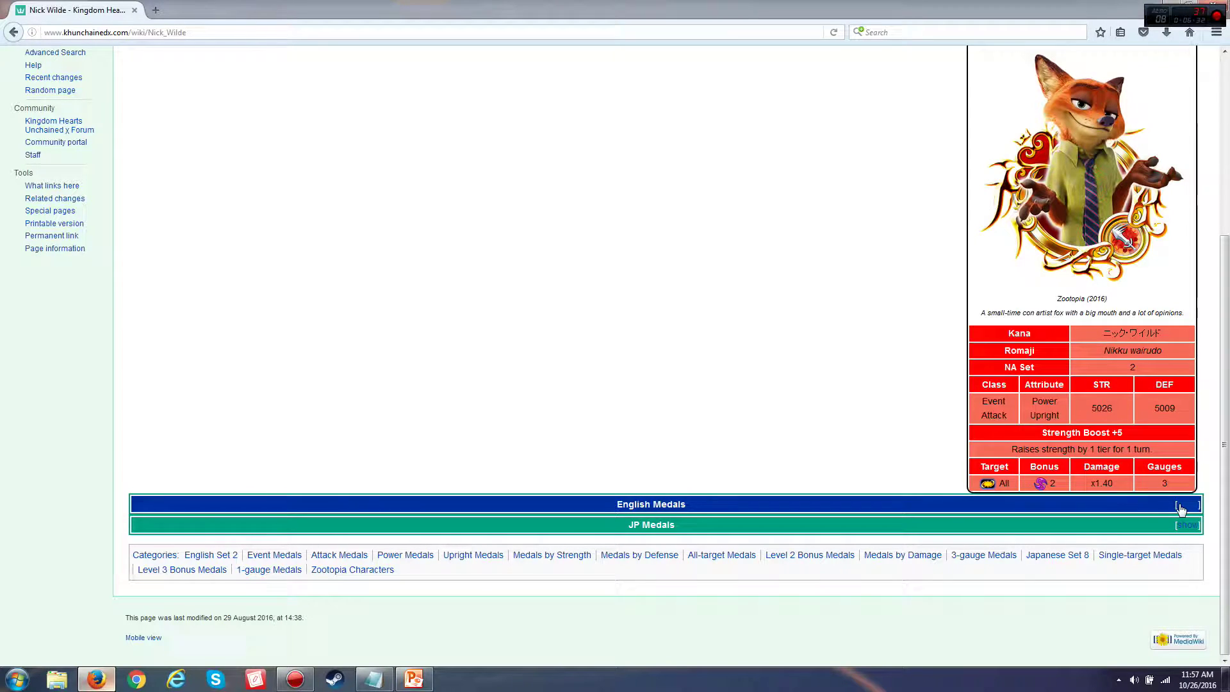
left_click(1182, 507)
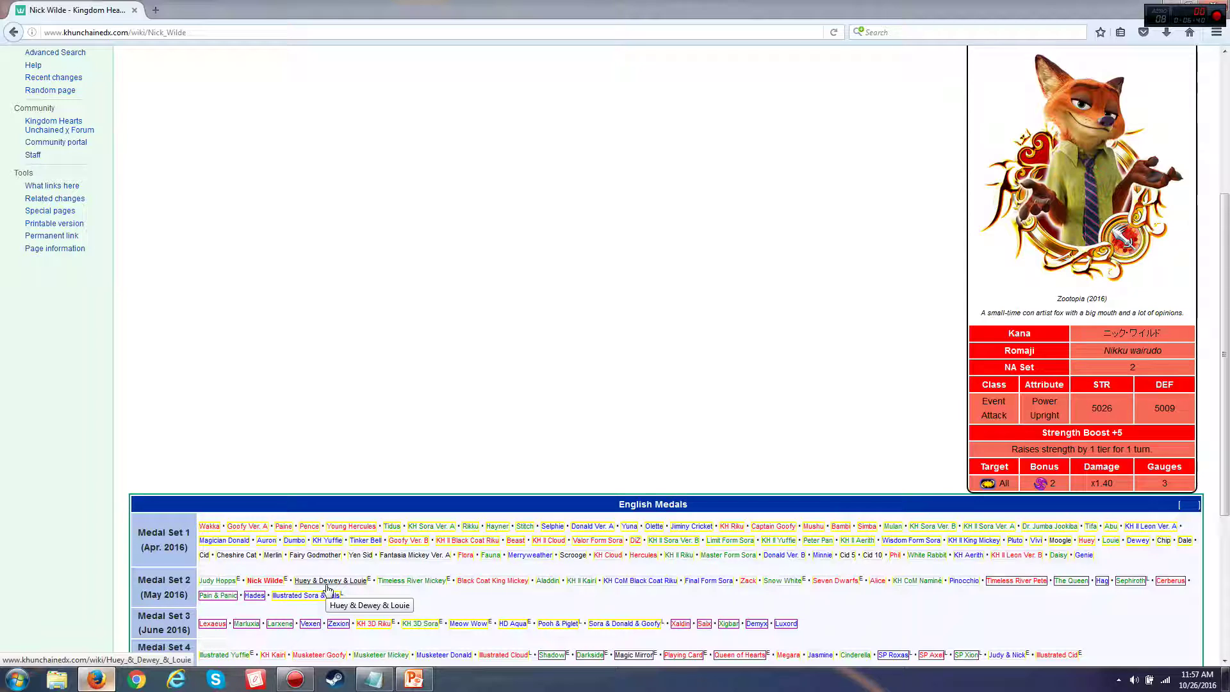
left_click(394, 580)
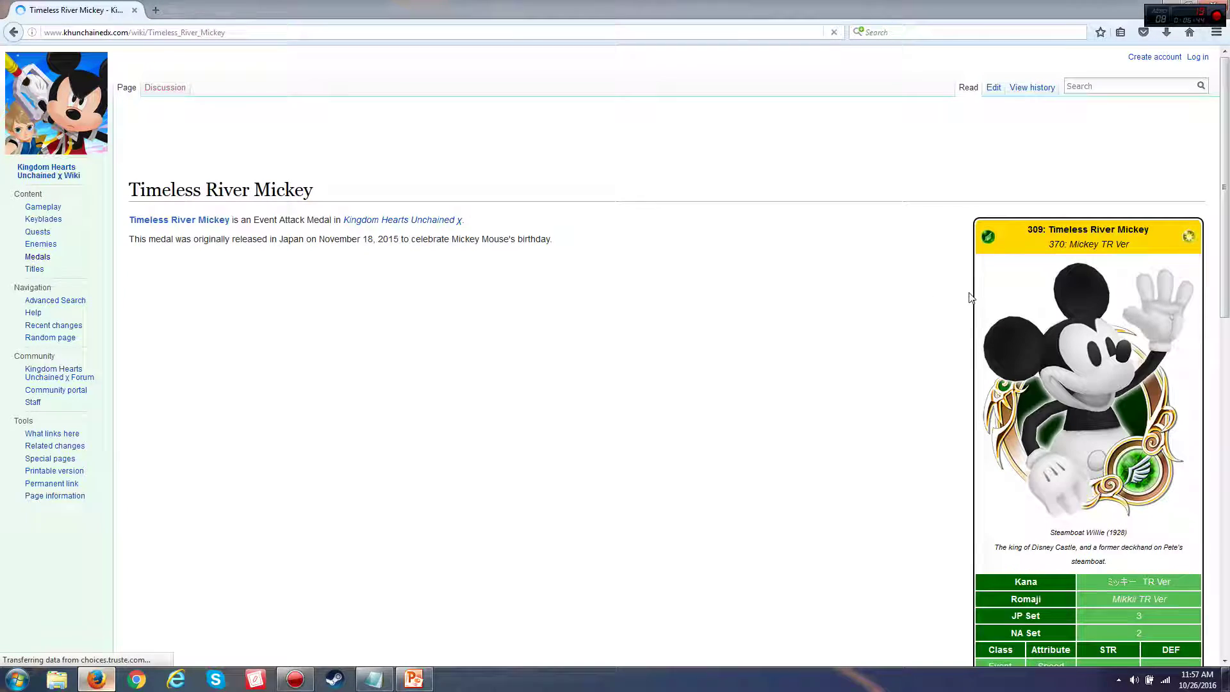
scroll(1015, 336, "down", 3)
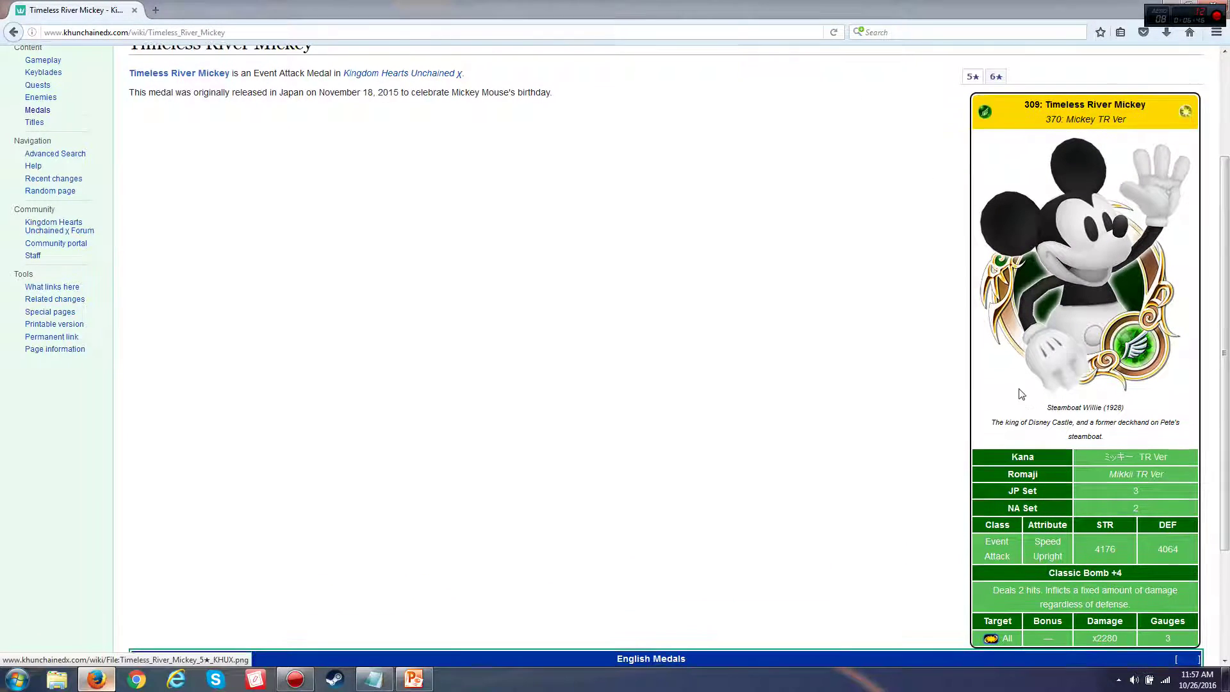
scroll(1062, 523, "down", 3)
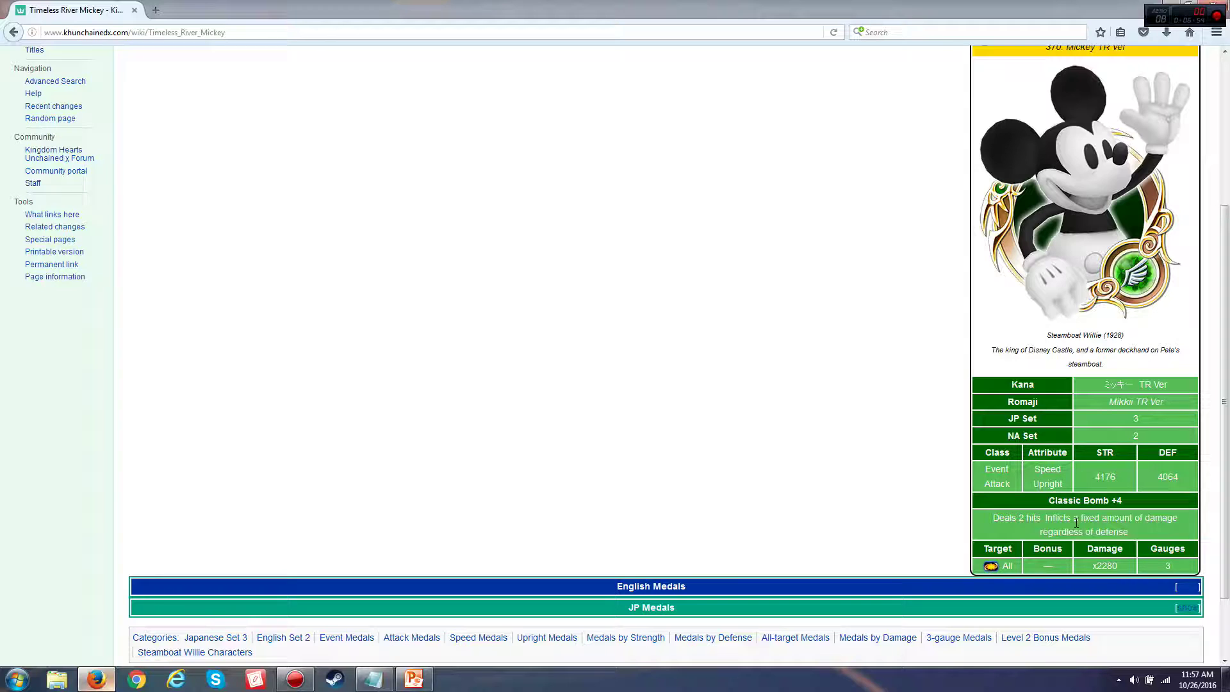
Check the 6★ Timeless River Mickey card (STR 5386, Classic Bomb +5), then return to PowerPoint.
key("Home")
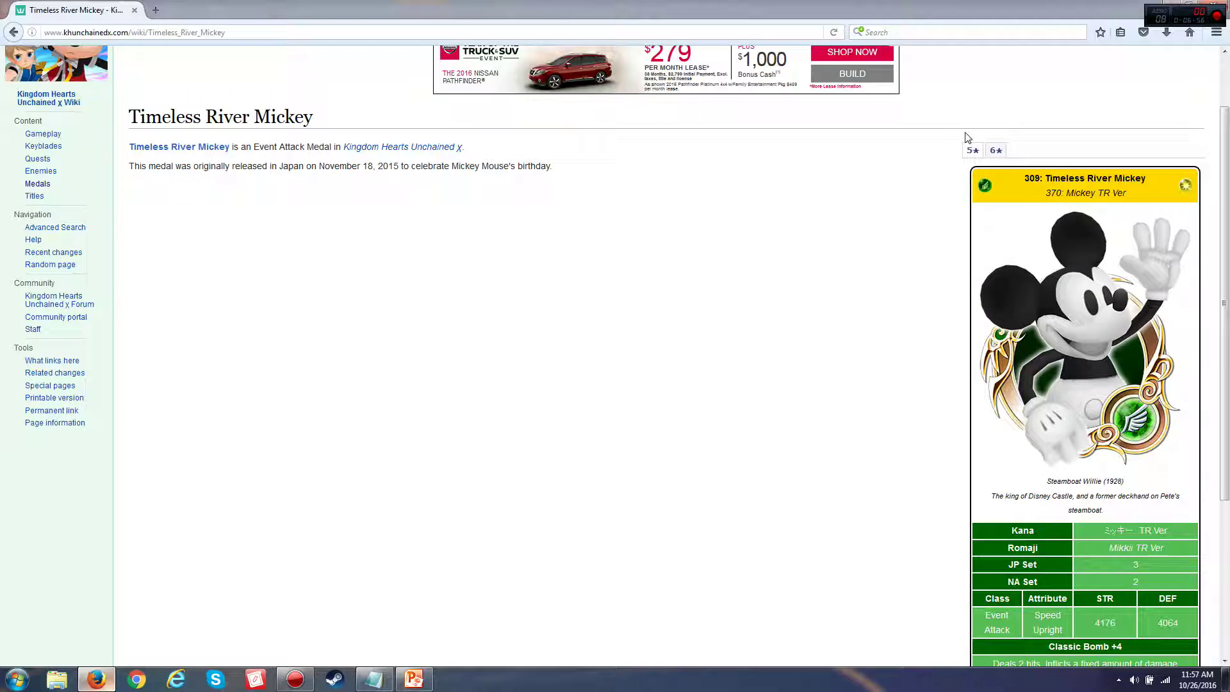
left_click(994, 143)
scroll(964, 231, "down", 2)
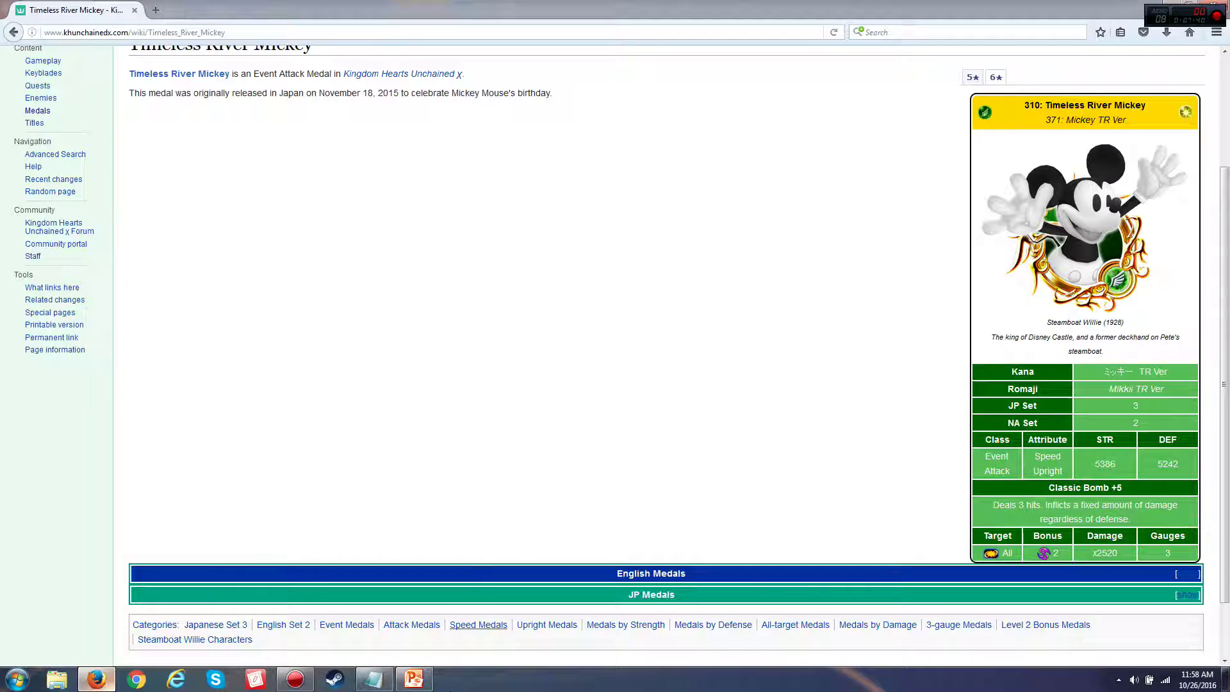
left_click(413, 679)
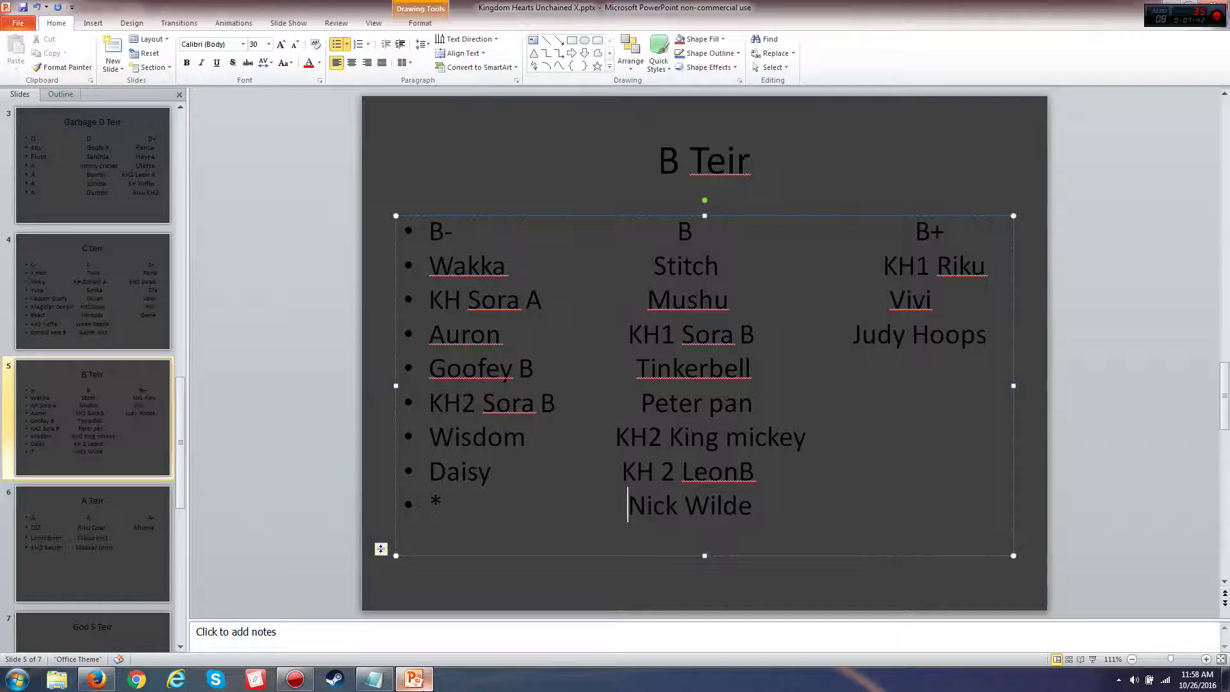
On the A Teir slide, add a bullet below Master form with Timless River Mickey in the A column.
scroll(537, 408, "down", 1)
left_click(807, 372)
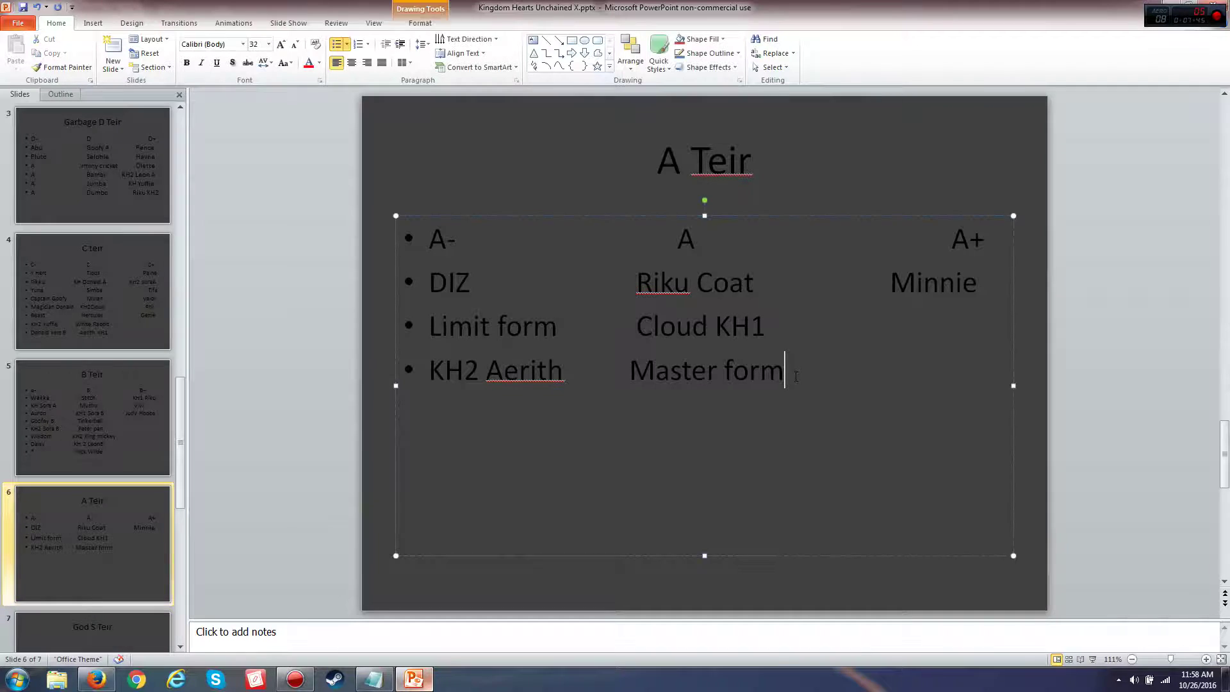
key("Return")
type("-")
key("Tab")
key("Tab")
key("Tab")
type("Timle")
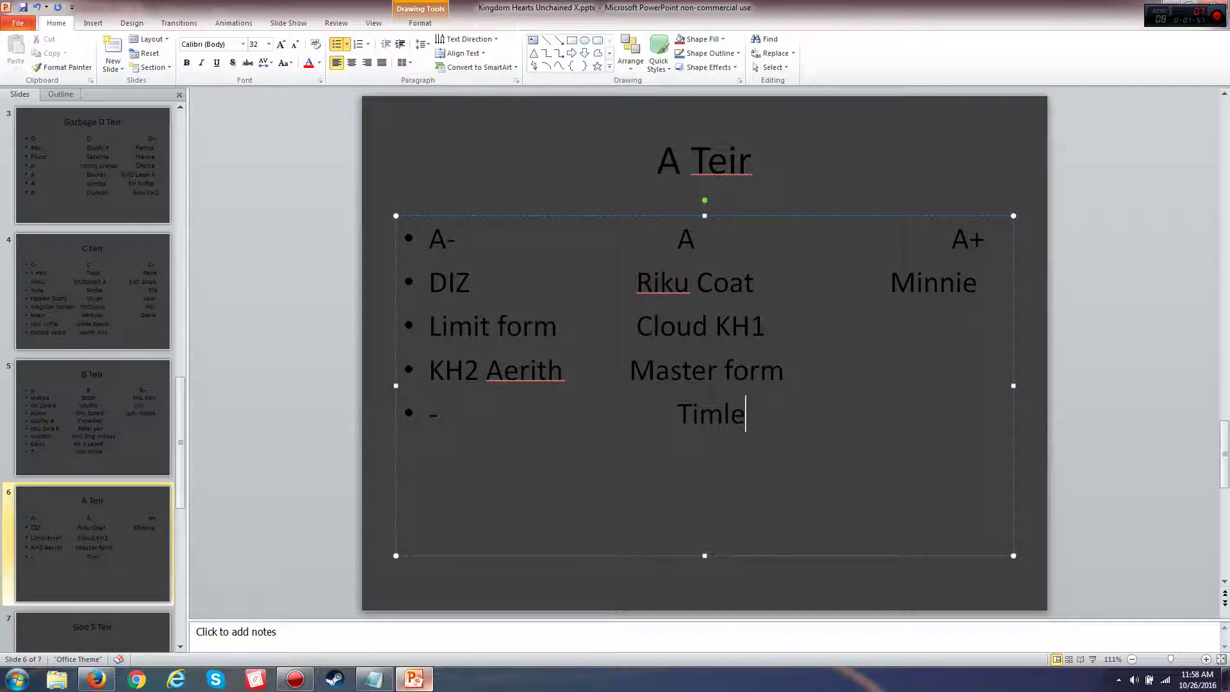
type("ss Riv")
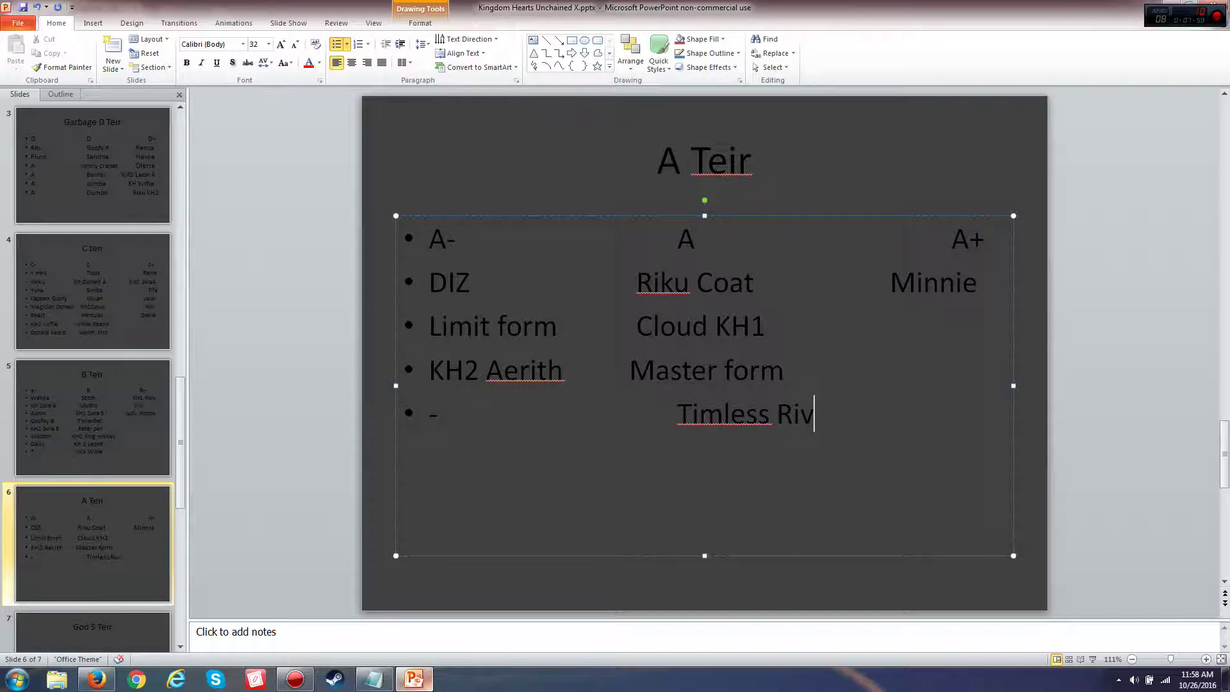
type("er Mickey")
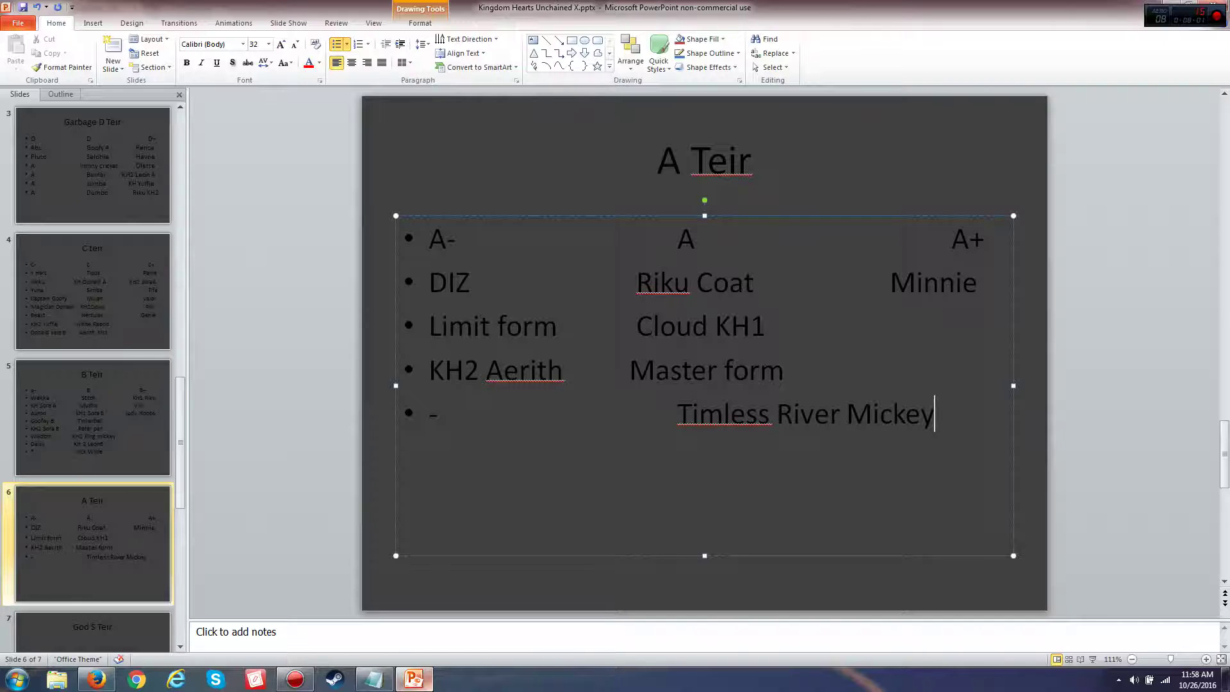
left_click(655, 409)
key("BackSpace")
key("BackSpace")
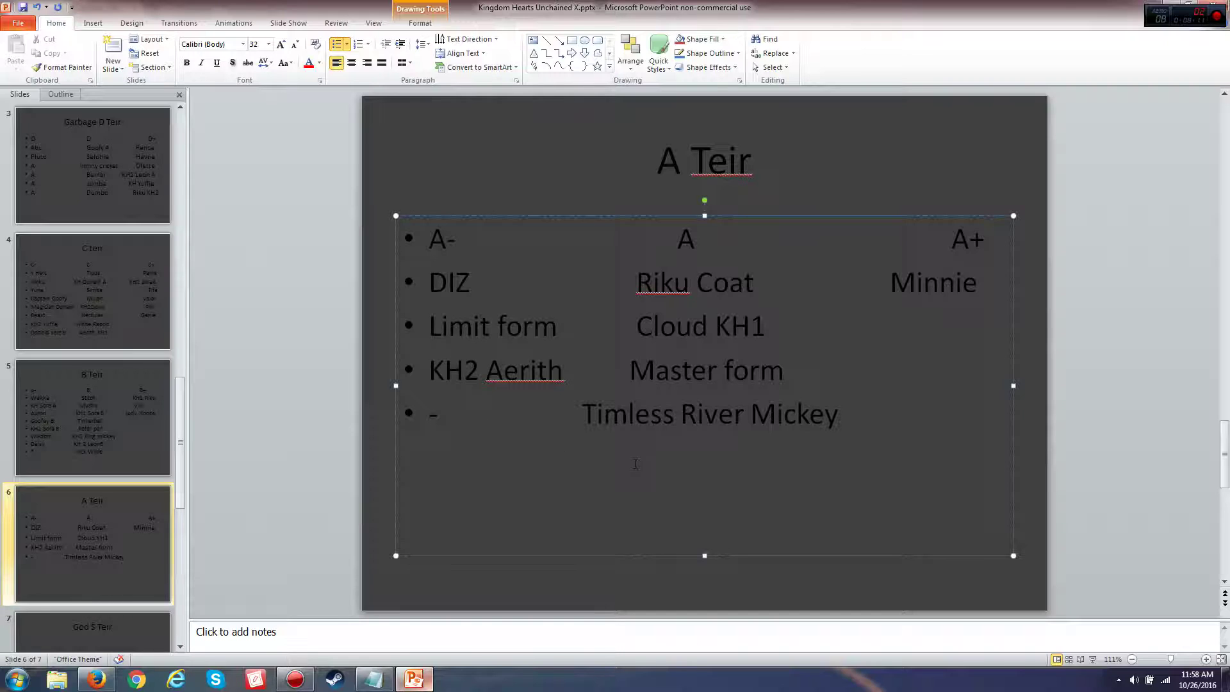
Delete the Time less river mickey line from the guide3.txt list in Notepad.
left_click(374, 678)
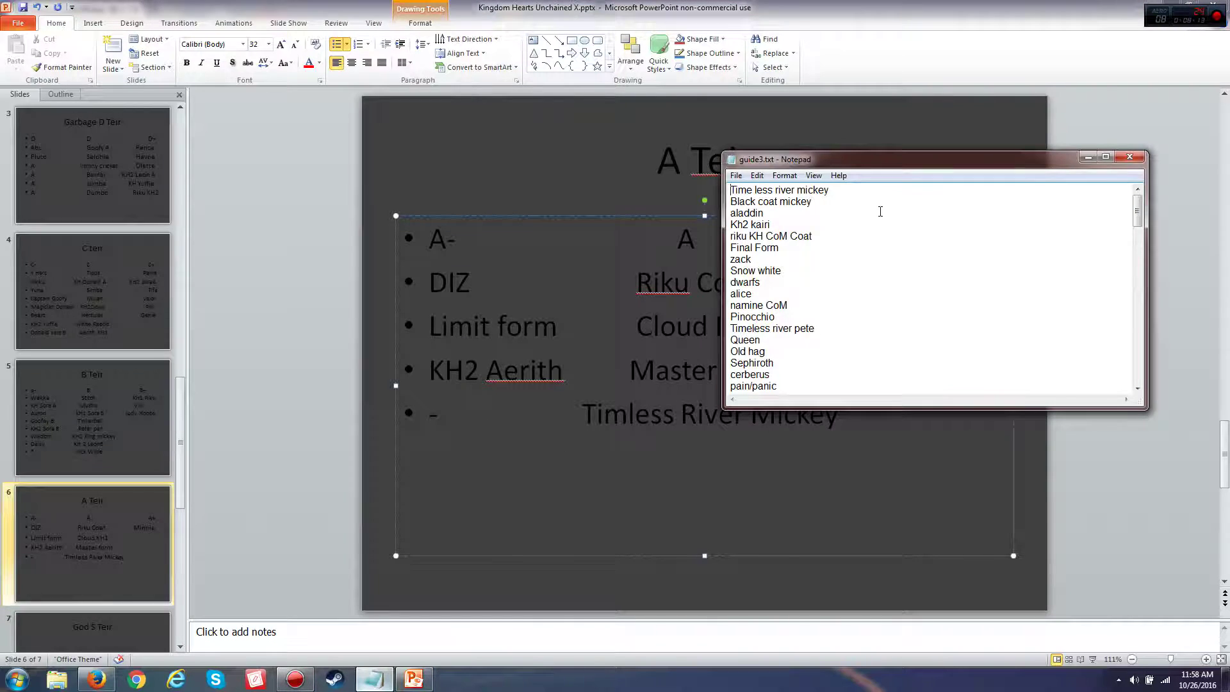
left_click_drag(850, 194, 693, 180)
key("ctrl+x")
key("Delete")
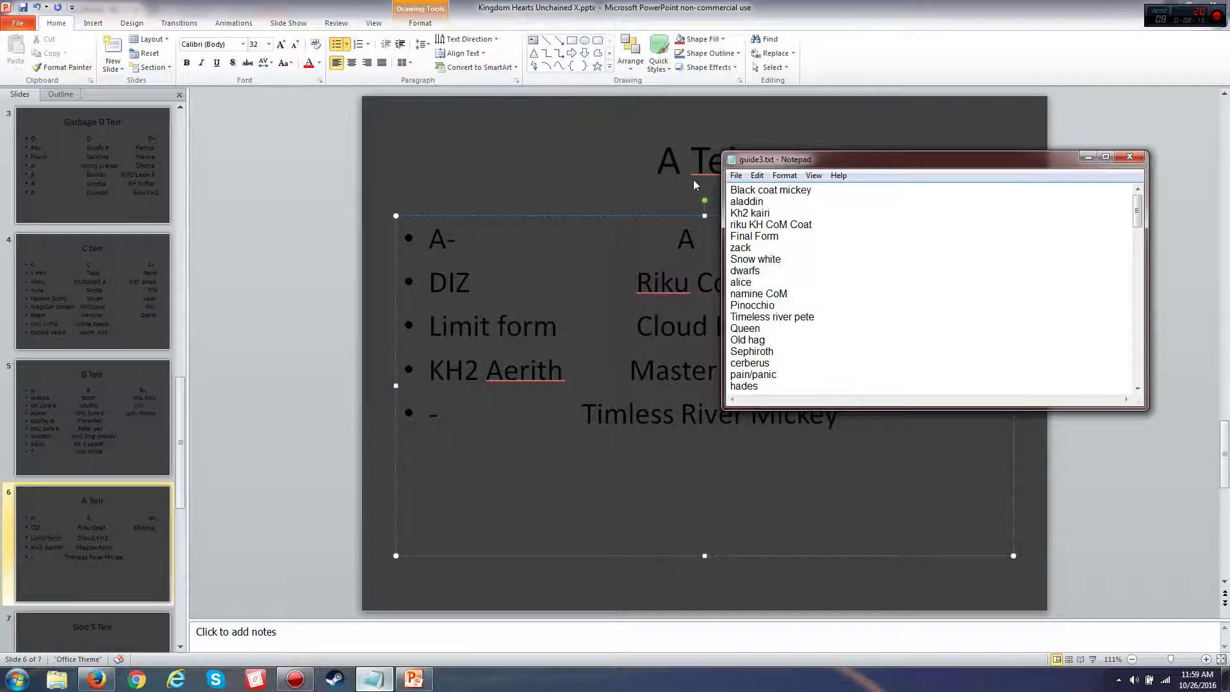
View Black Coat King Mickey's 6★ medal card: STR 5471, DEF 5394, Blade of Seven +5.
left_click(96, 679)
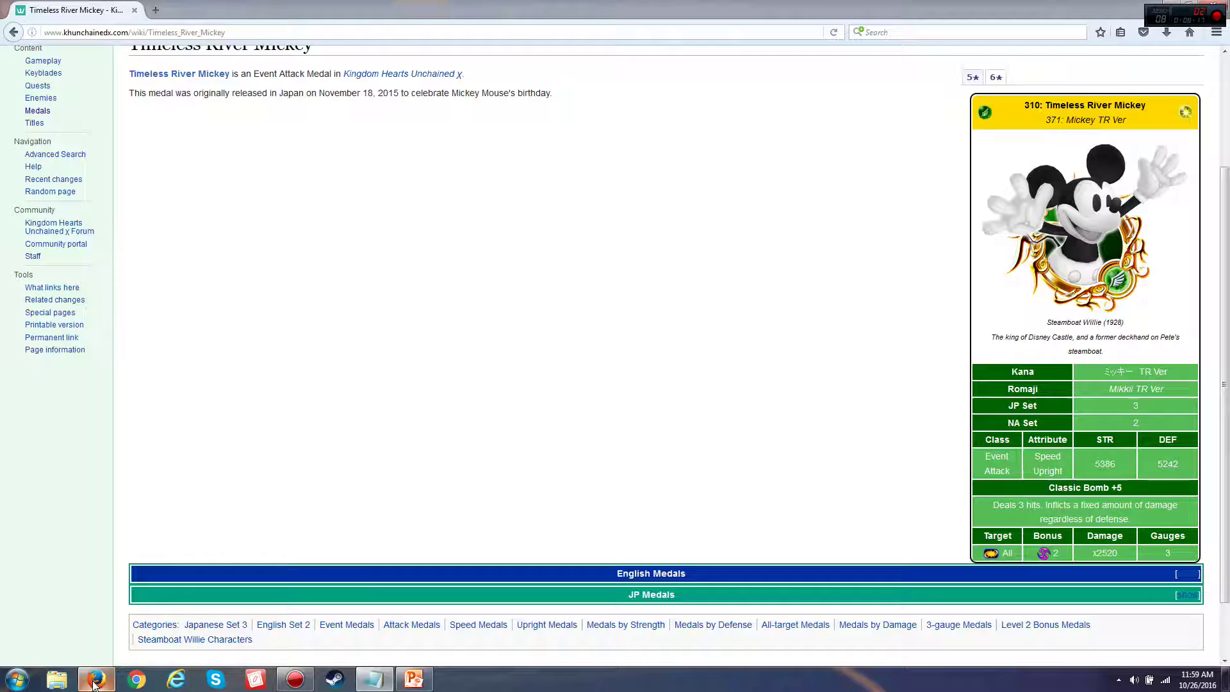
left_click(1188, 573)
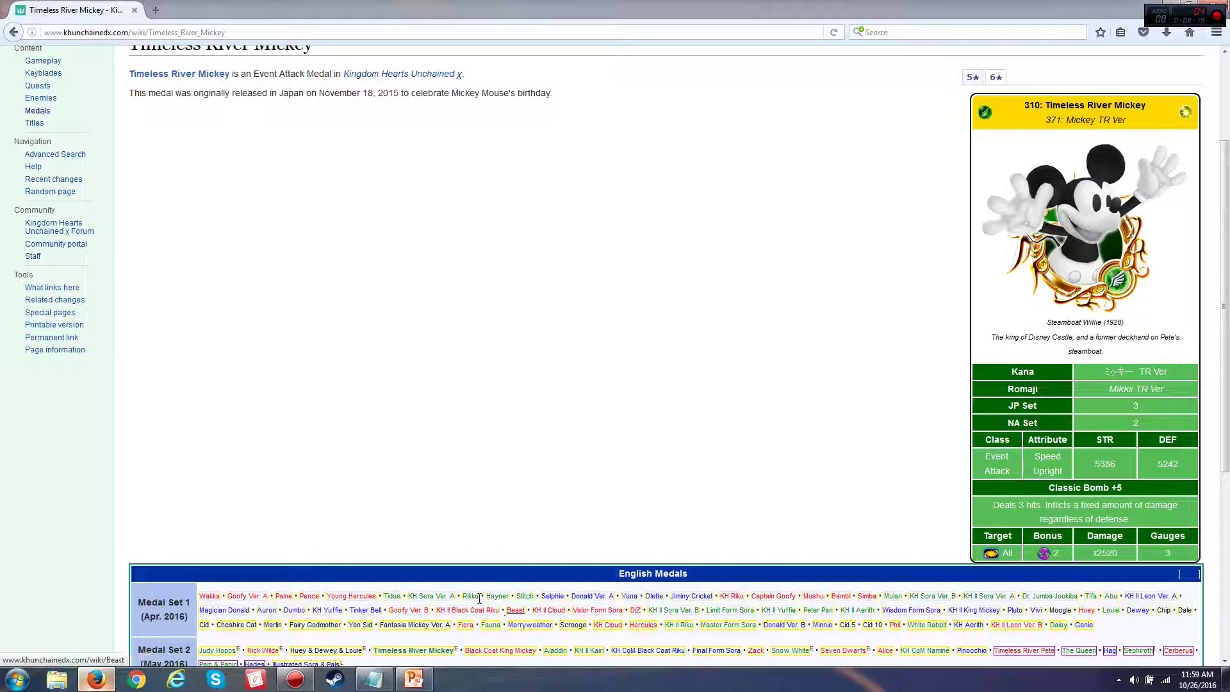
left_click(490, 651)
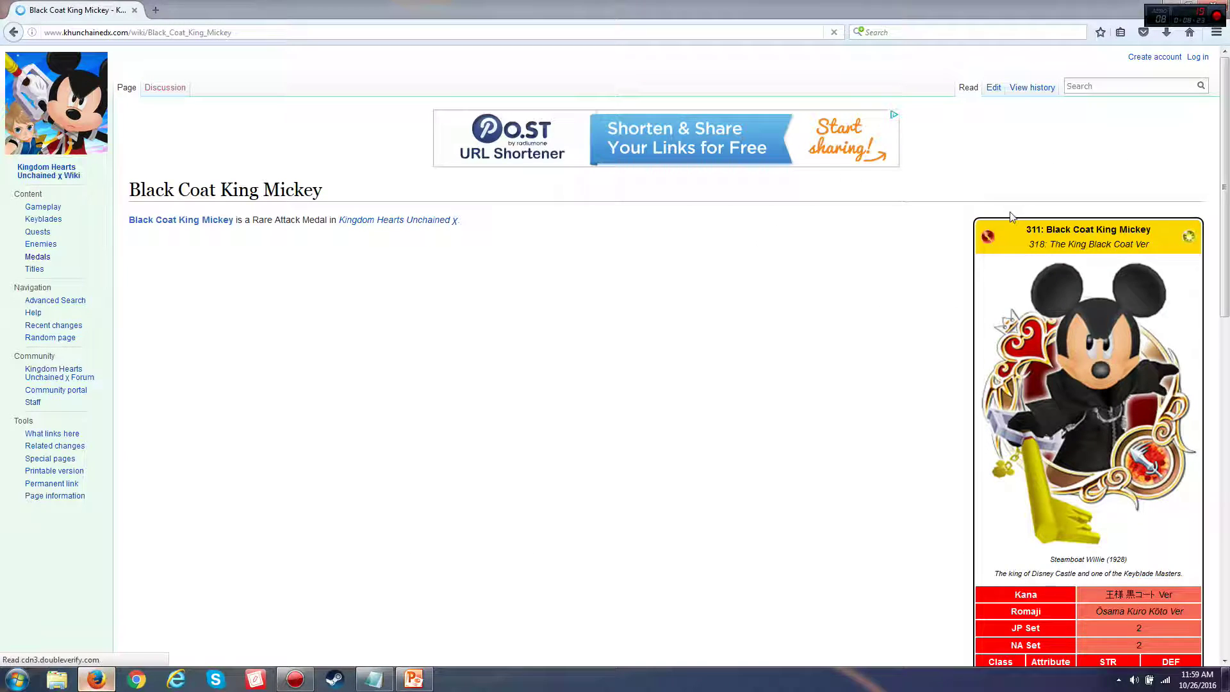
left_click(996, 223)
scroll(1051, 175, "down", 2)
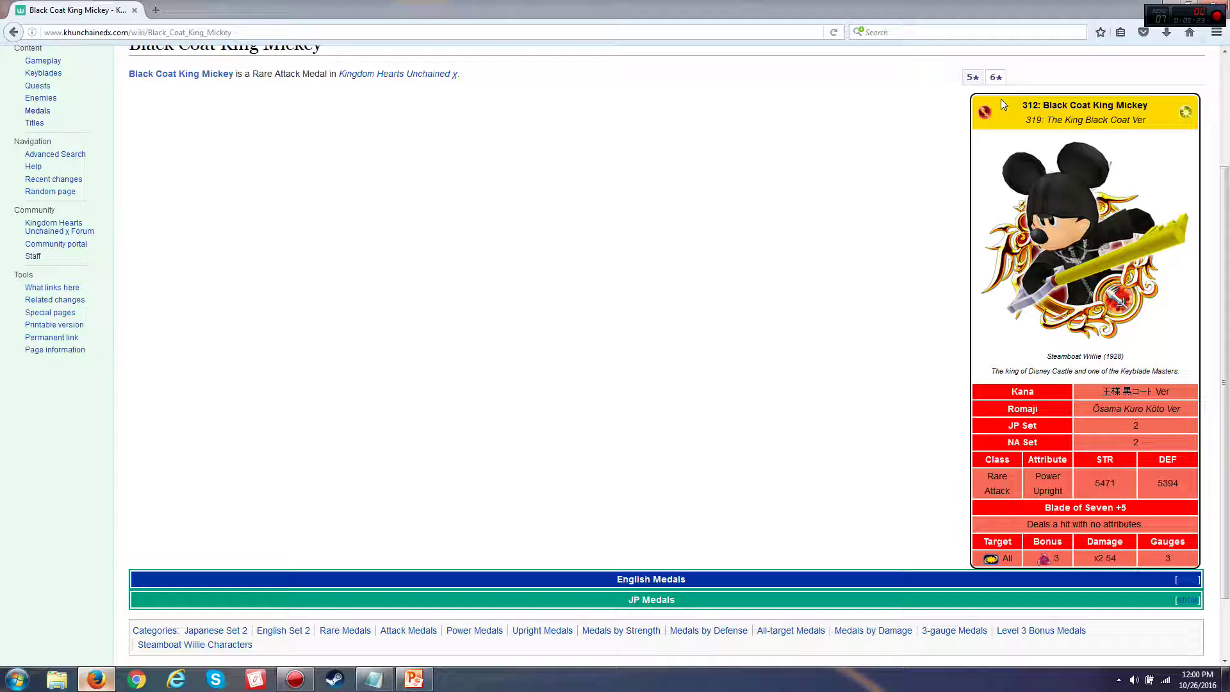
Add Black Coat Mickey under A+ on the Cloud KH1 row of the A Teir slide.
left_click(398, 668)
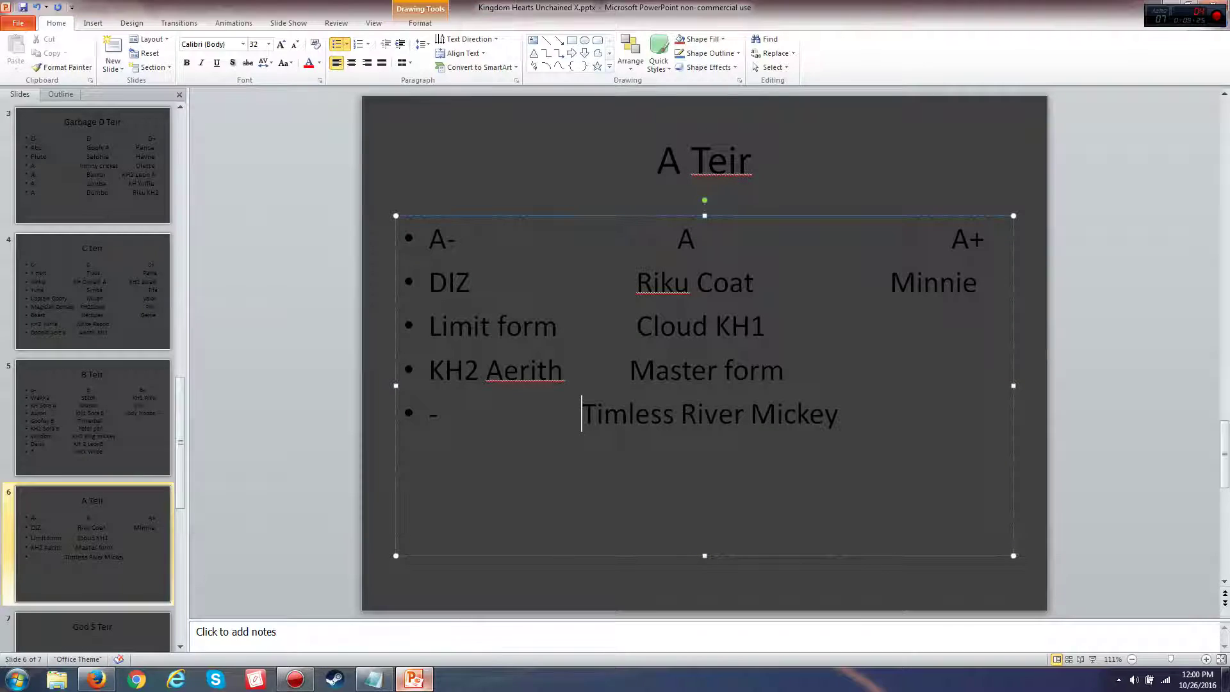
left_click(895, 317)
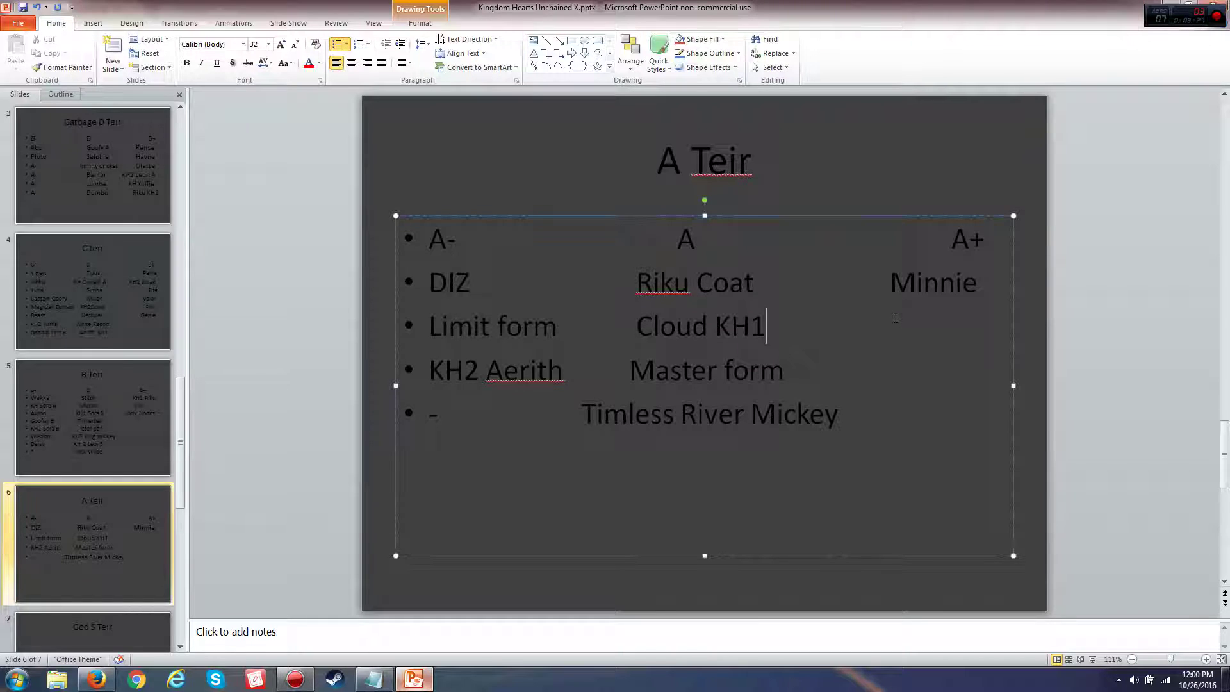
key("Tab")
key("Tab")
type("Black Coat ")
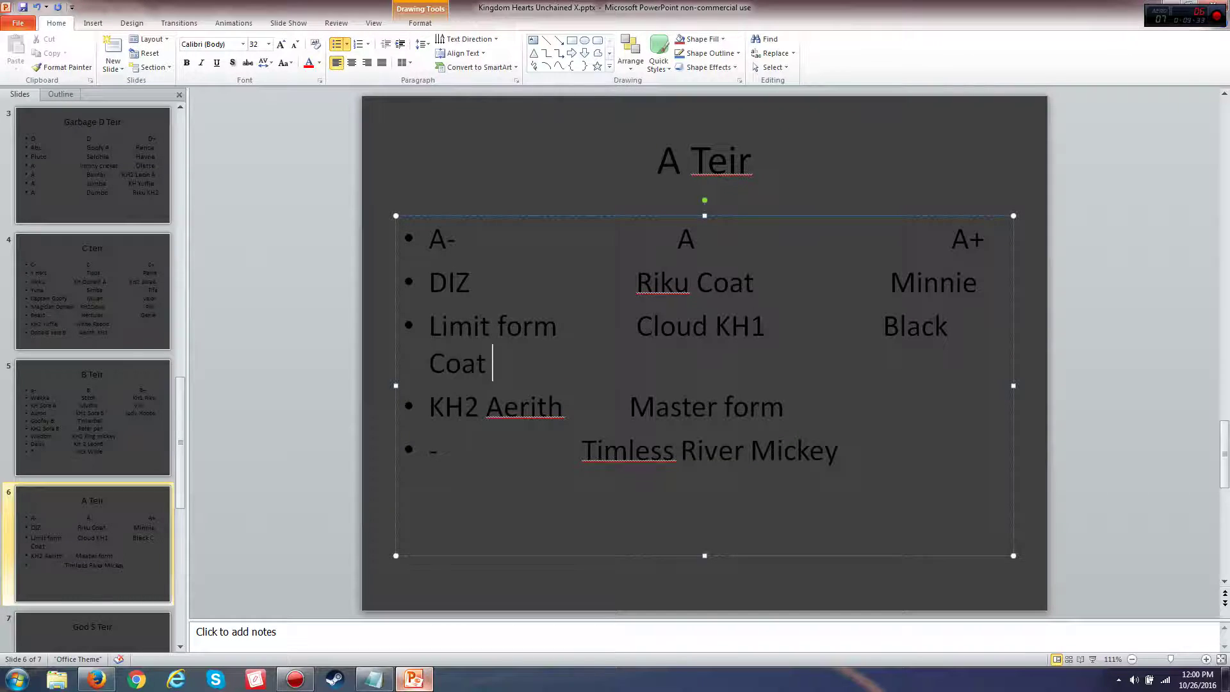
type("Mickey")
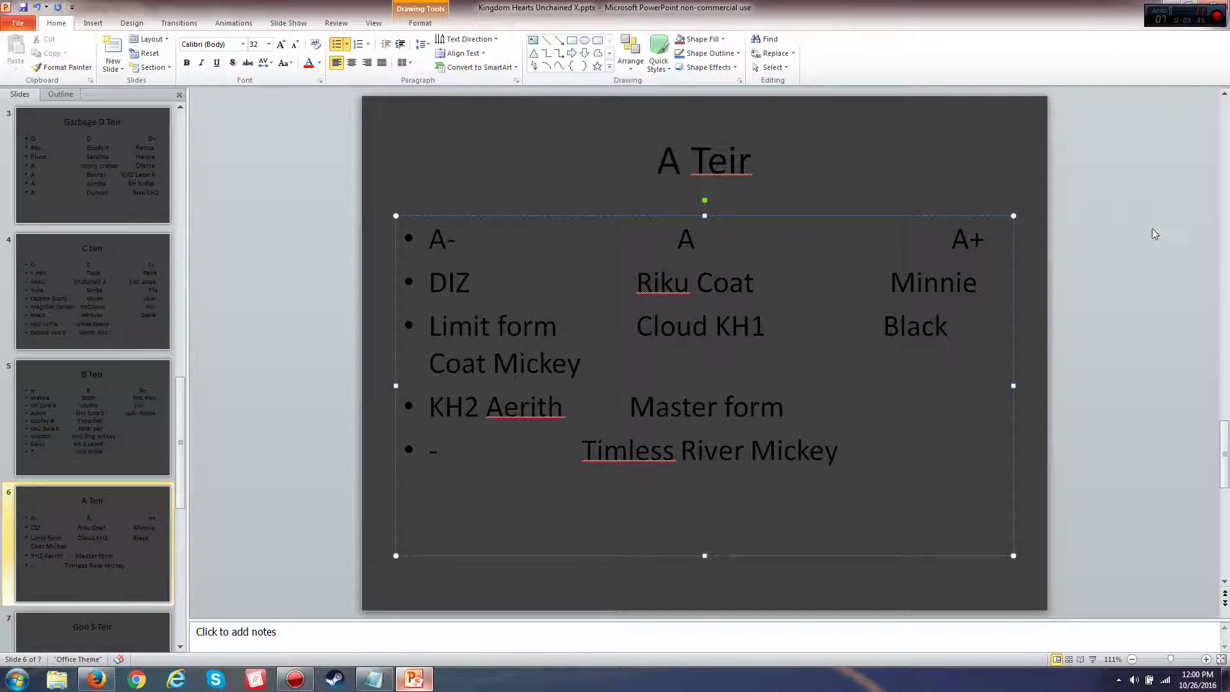
left_click(868, 331)
key("BackSpace")
key("BackSpace")
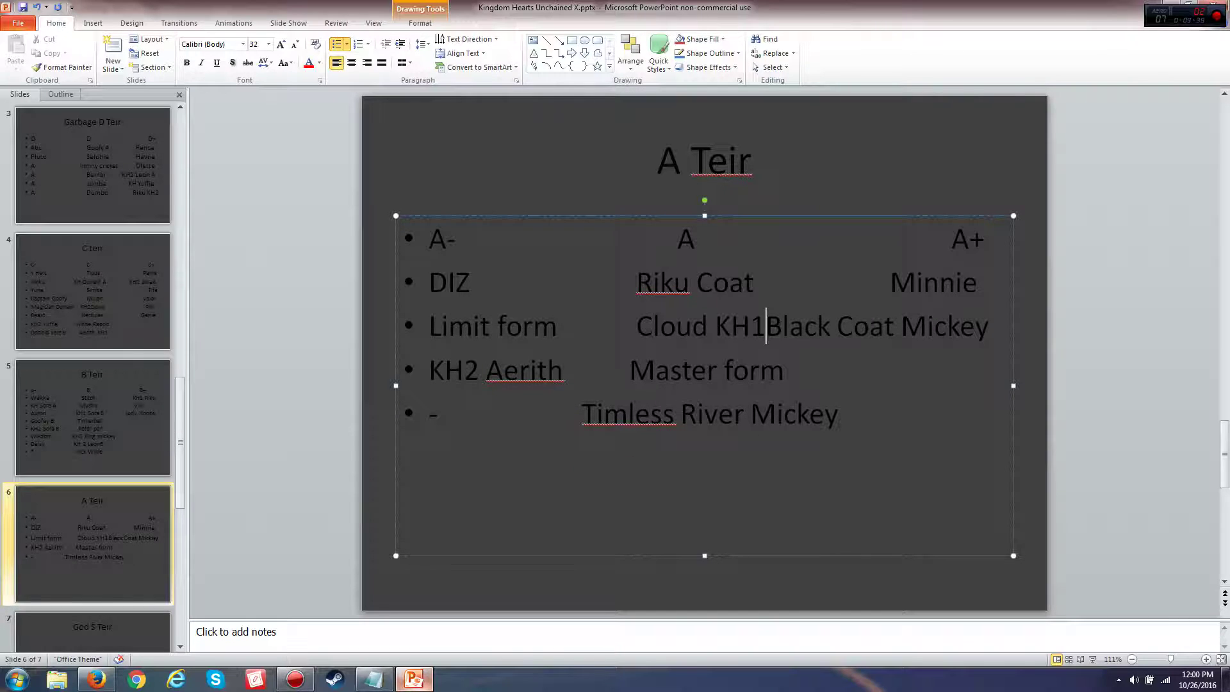
Set the Black Coat Mickey text to font size 28.
left_click_drag(766, 326, 946, 330)
left_click(946, 330)
left_click(780, 327)
left_click_drag(780, 327, 901, 326)
left_click(777, 327)
left_click_drag(990, 326, 765, 328)
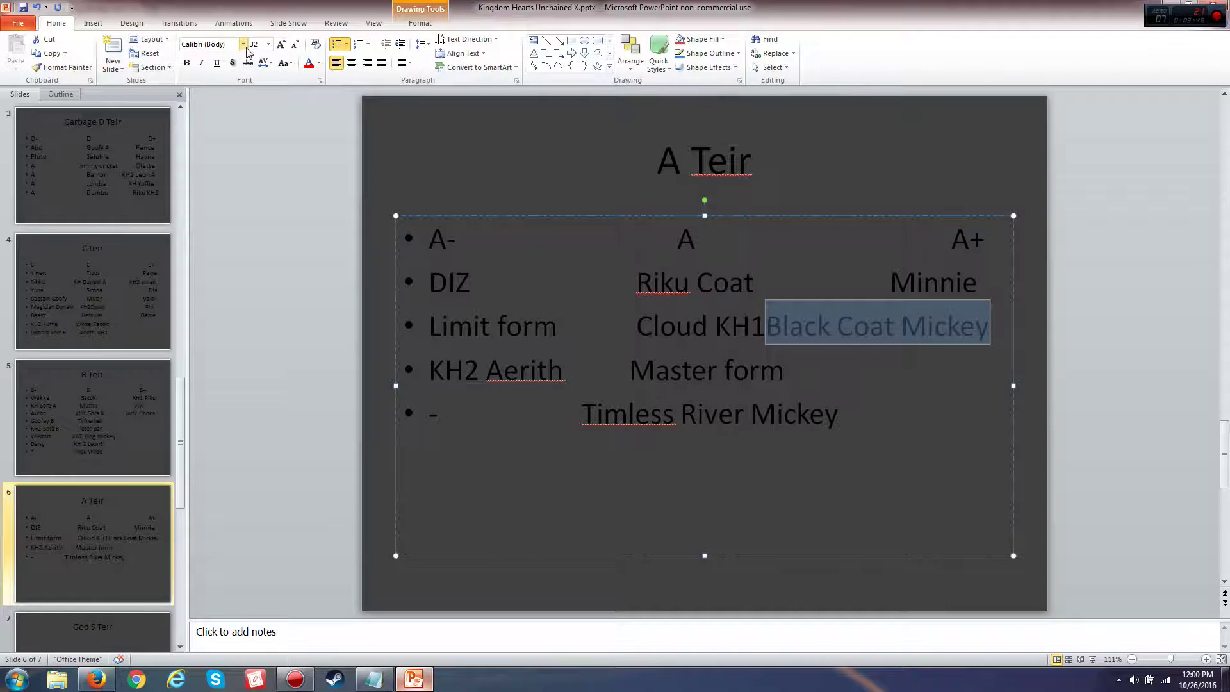
left_click(268, 44)
left_click(295, 45)
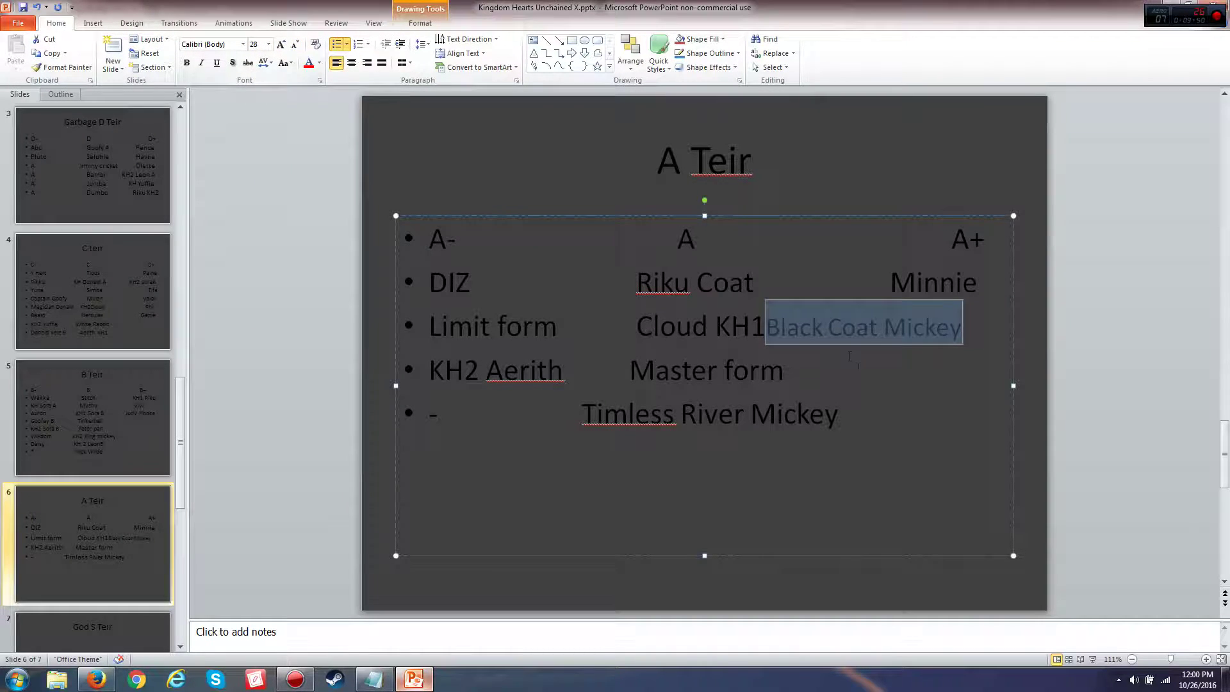
left_click(766, 327)
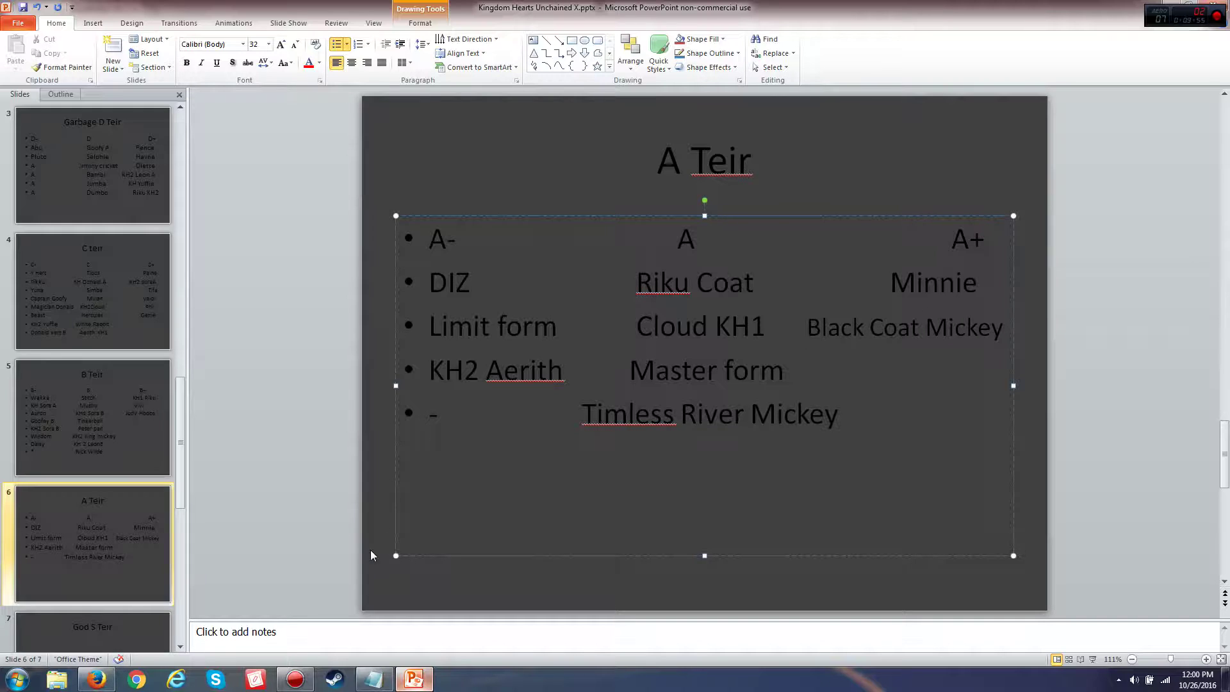
Remove the Black coat mickey line from guide3.txt so the list starts with aladdin.
left_click(377, 684)
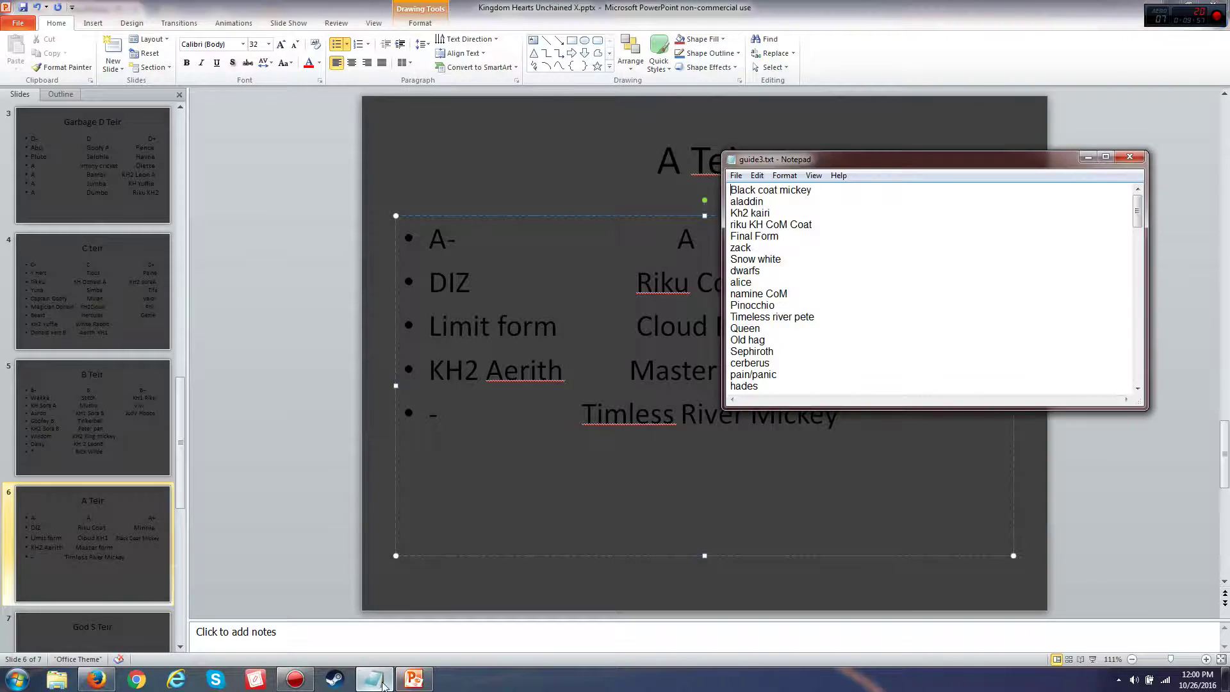
left_click_drag(815, 193, 621, 193)
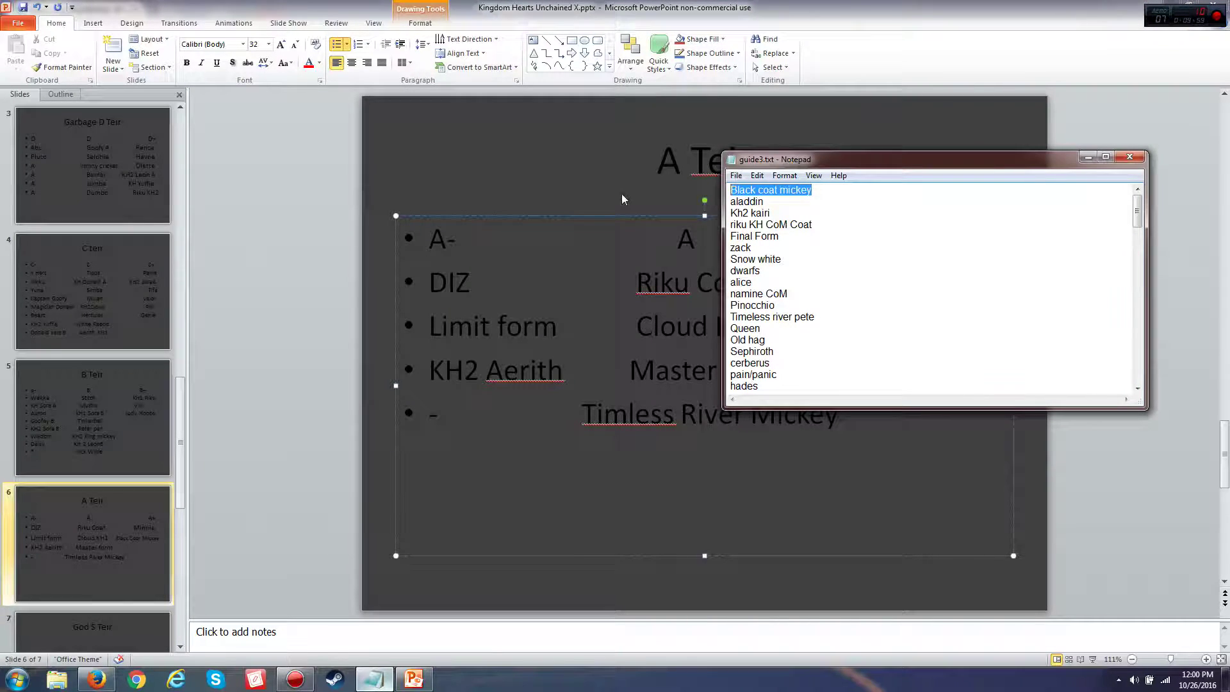
key("ctrl+x")
key("Return")
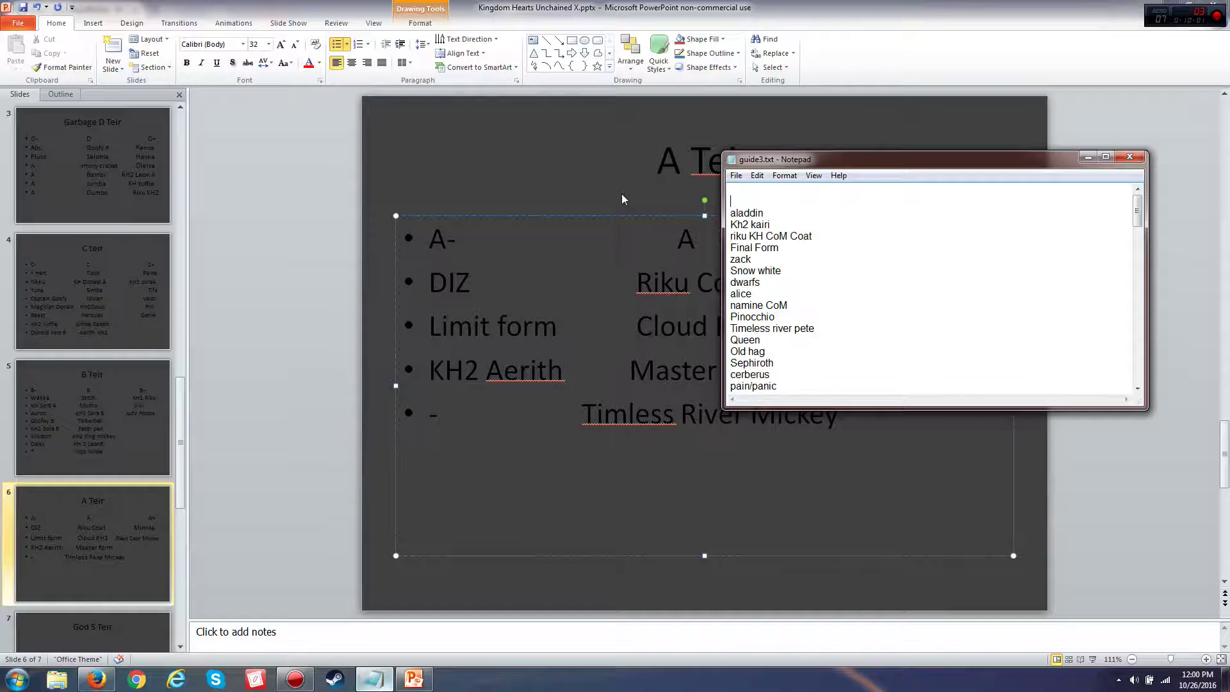
key("BackSpace")
key("Delete")
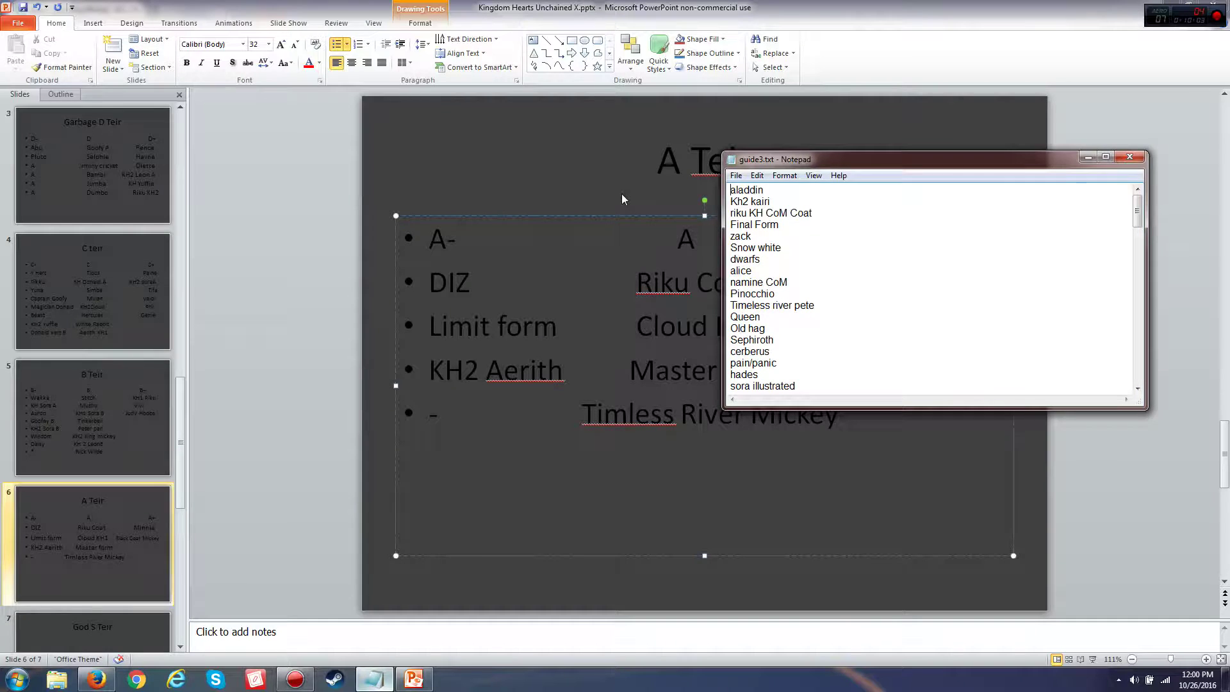